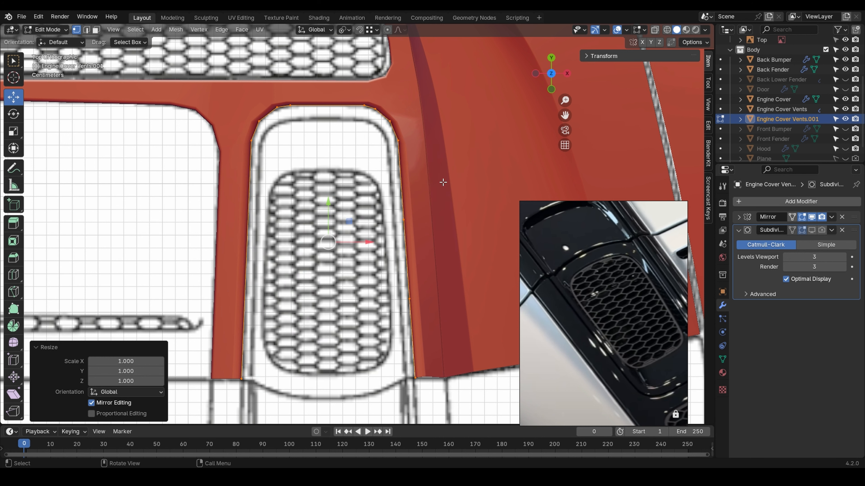
- Set the origin of the Engine Cover Vents.001 object to its geometry
key(Tab)
right_click(330, 160)
mouse_move(320, 202)
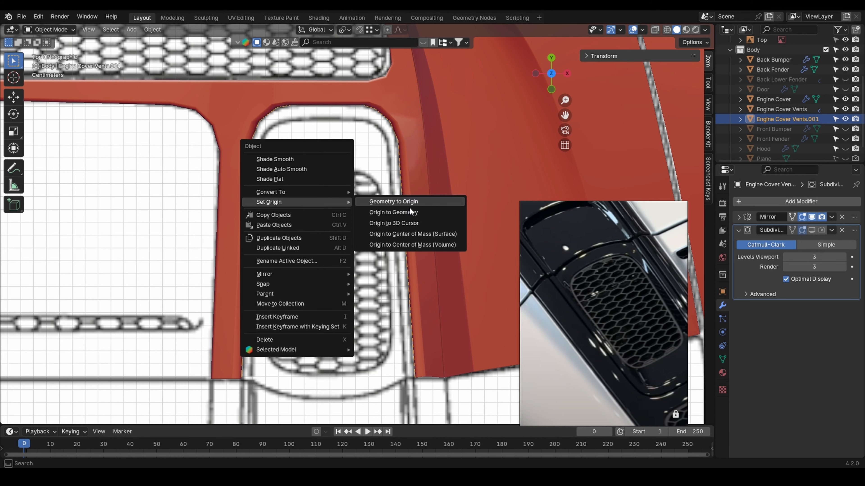
click(409, 212)
right_click(321, 161)
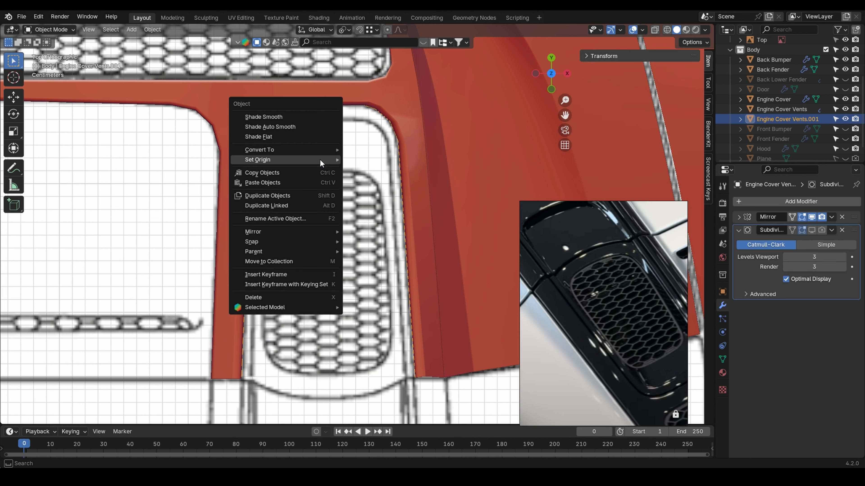
mouse_move(329, 159)
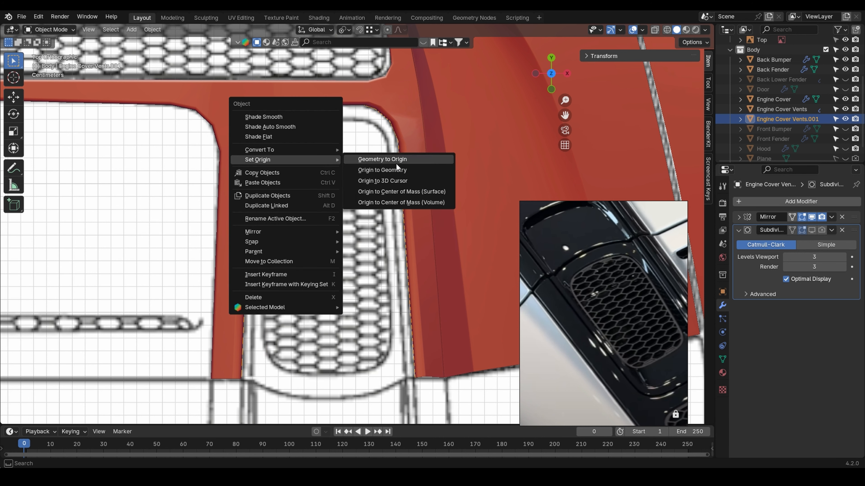
click(407, 169)
scroll(398, 166, down, 2)
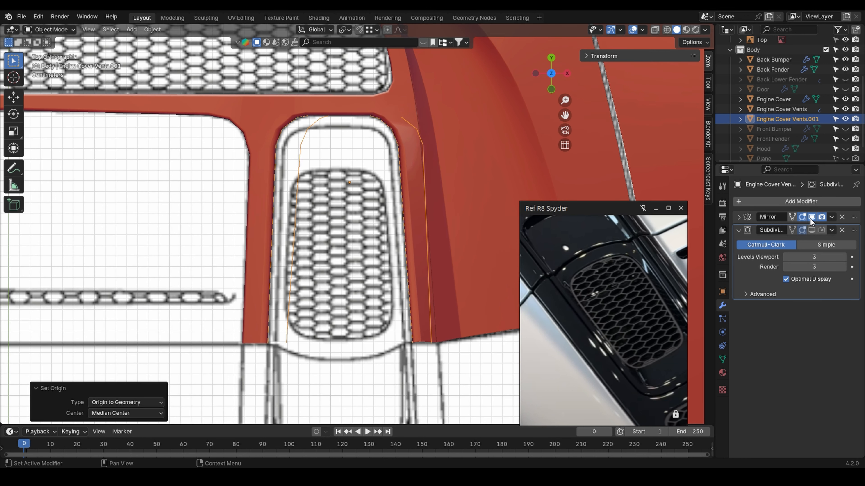
- Turn off the viewport display of the Mirror modifier on Engine Cover Vents.001
click(812, 217)
scroll(384, 127, up, 1)
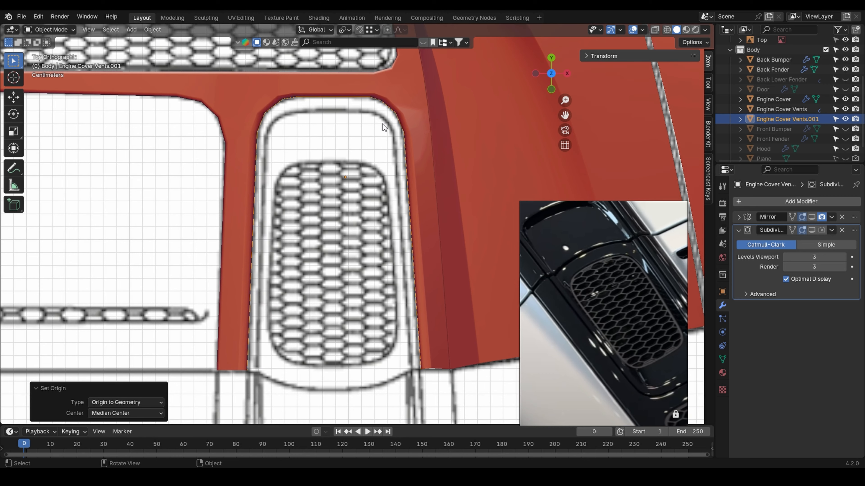
- Set the transform pivot point to Median Point and try scaling the vent outline in Edit Mode
click(348, 32)
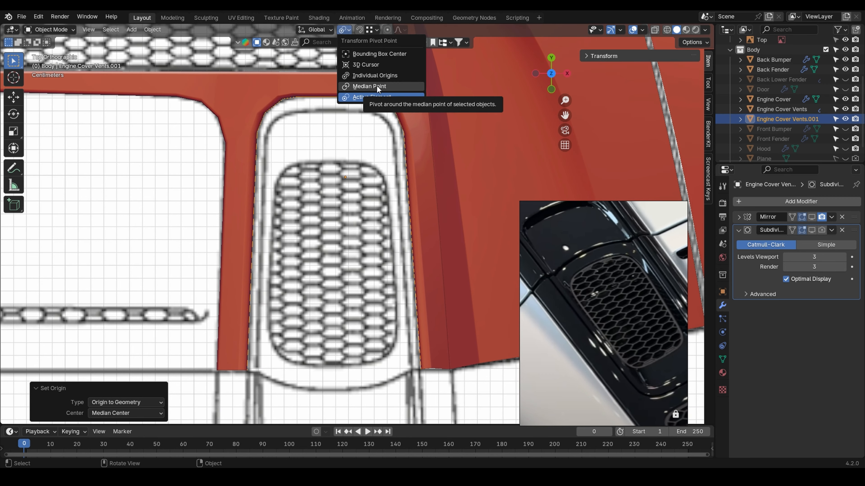
click(377, 87)
key(Tab)
key(s)
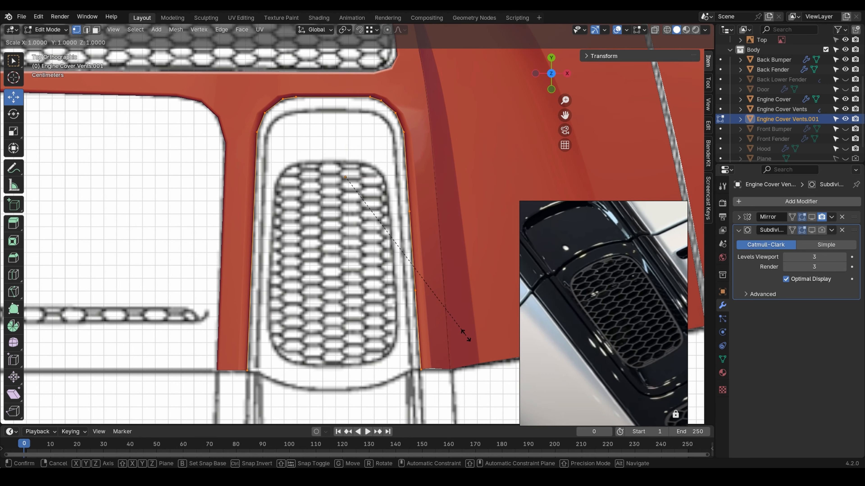
click(466, 336)
- Set the vent object's origin to its geometry again and snap the 3D cursor to the selected outline
key(Tab)
right_click(320, 173)
mouse_move(320, 173)
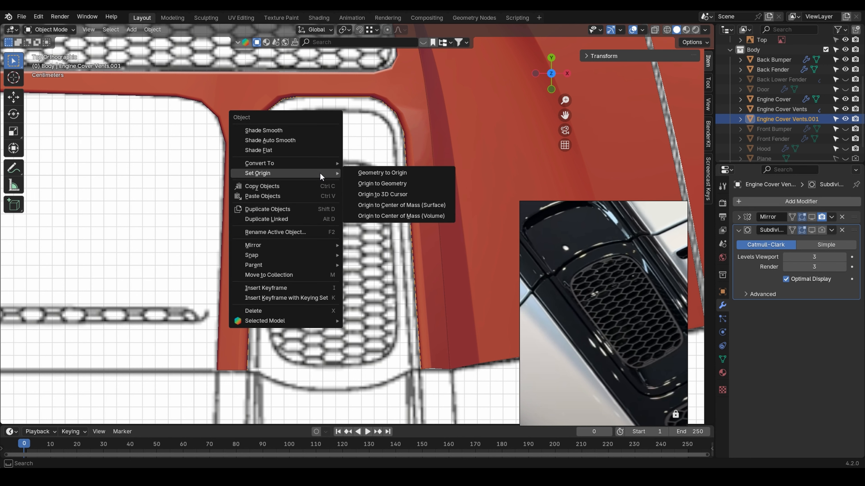
click(412, 184)
key(Tab)
key(shift+s)
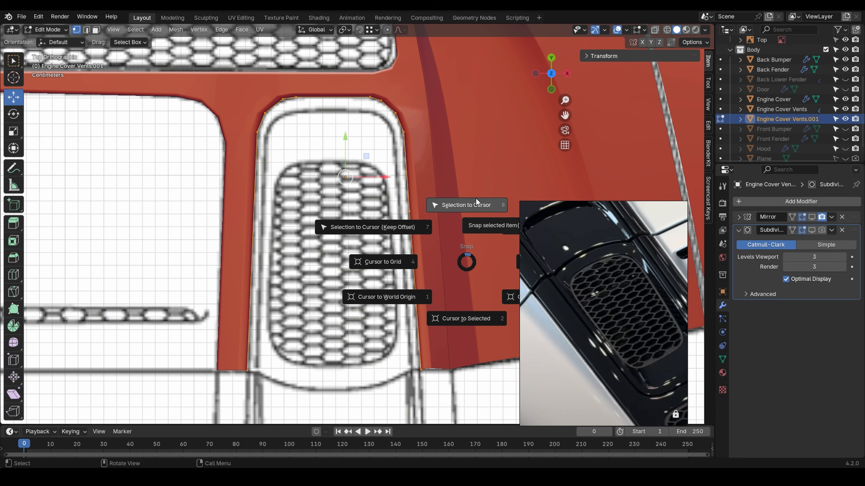
click(476, 320)
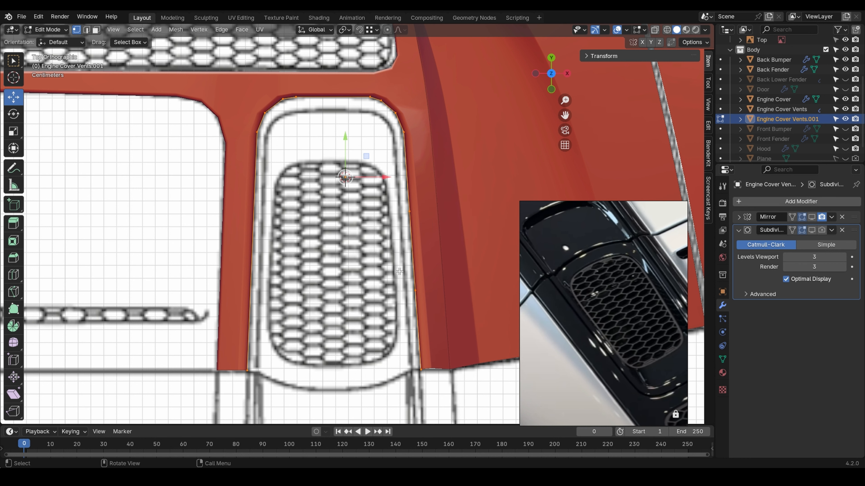
- Try scaling the vent outline down about its centre, and undo the last eleven changes
scroll(399, 272, down, 1)
key(s)
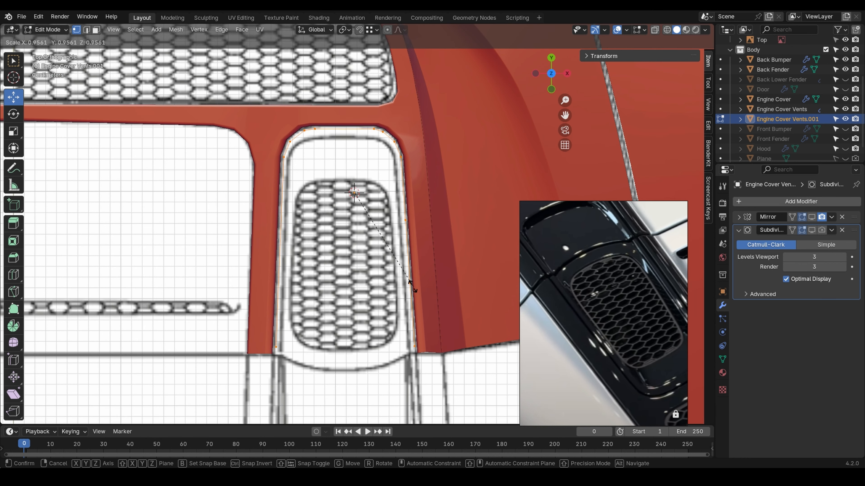
key(ctrl+z)
key(ctrl+z)
key(ctrl+z)
key(ctrl+z)
key(ctrl+z)
key(ctrl+z)
key(ctrl+z)
key(ctrl+z)
key(ctrl+z)
key(ctrl+z)
key(ctrl+z)
- Select the two lower end vertices of the vent outline and flatten them by scaling to 0 along Y
scroll(278, 259, up, 4)
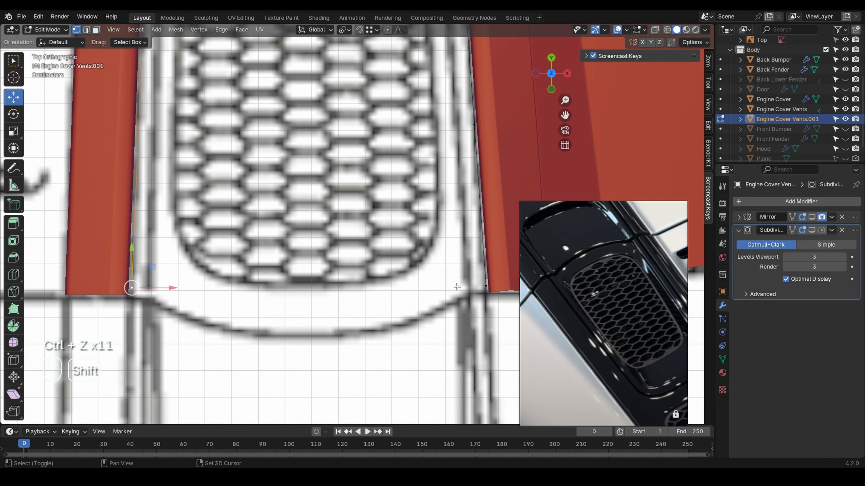
shift+click(485, 287)
shift+click(131, 287)
key(s)
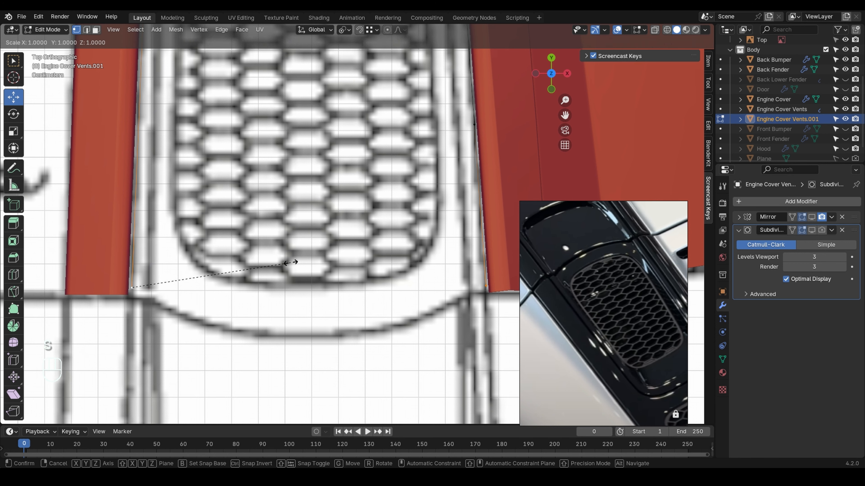
key(y)
key(KP_0)
key(Return)
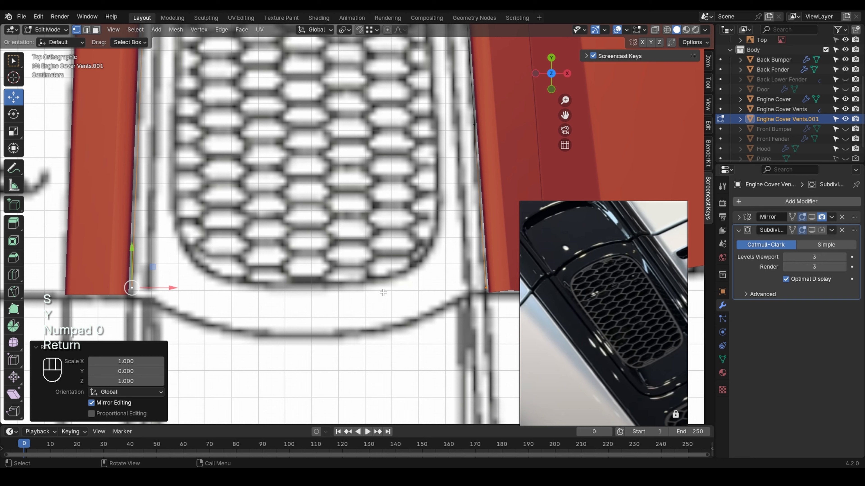
- Extrude the two lower end vertices of the vent outline in place, without any offset
scroll(422, 258, down, 1)
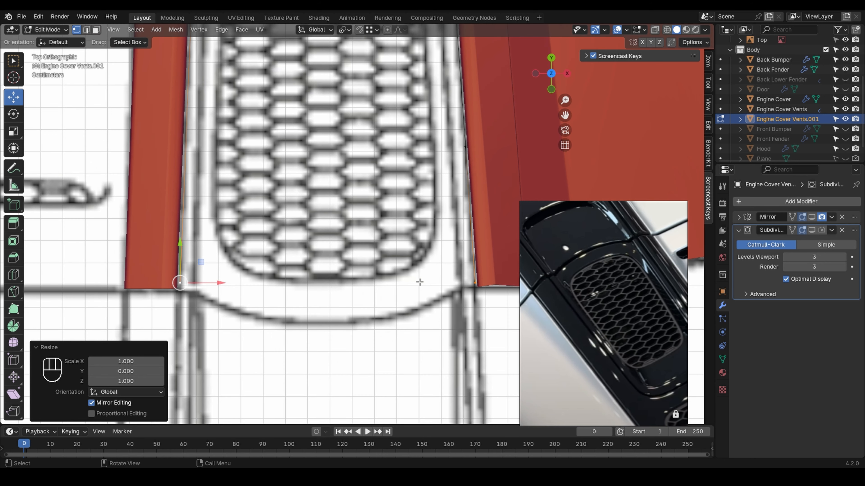
scroll(351, 291, up, 2)
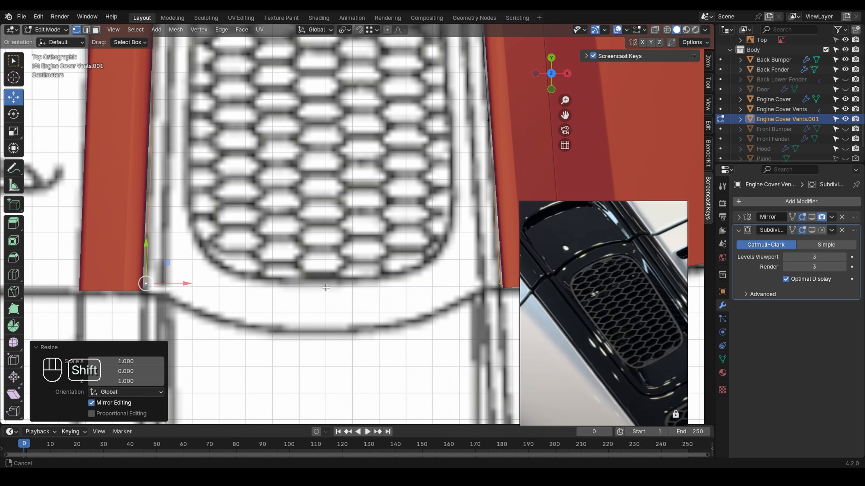
key(shift)
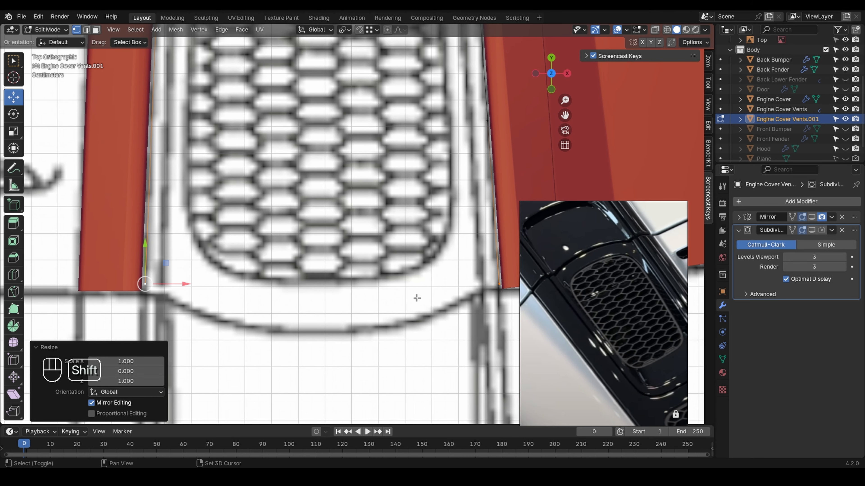
key(e)
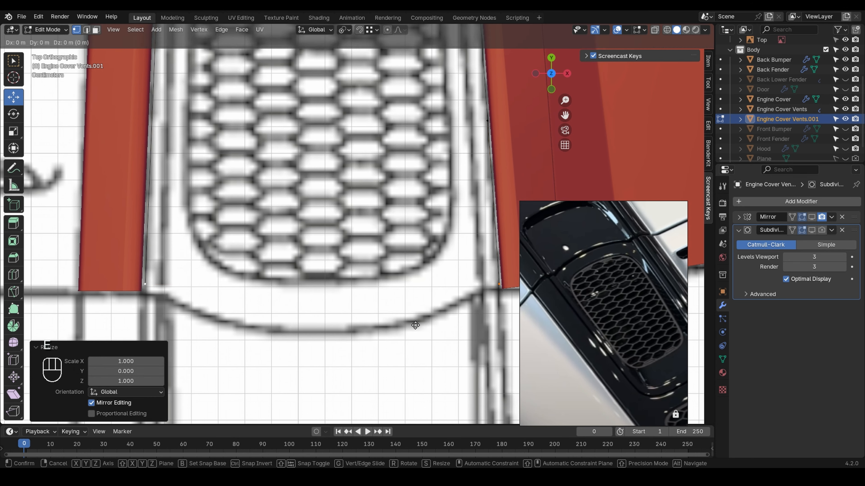
right_click(415, 325)
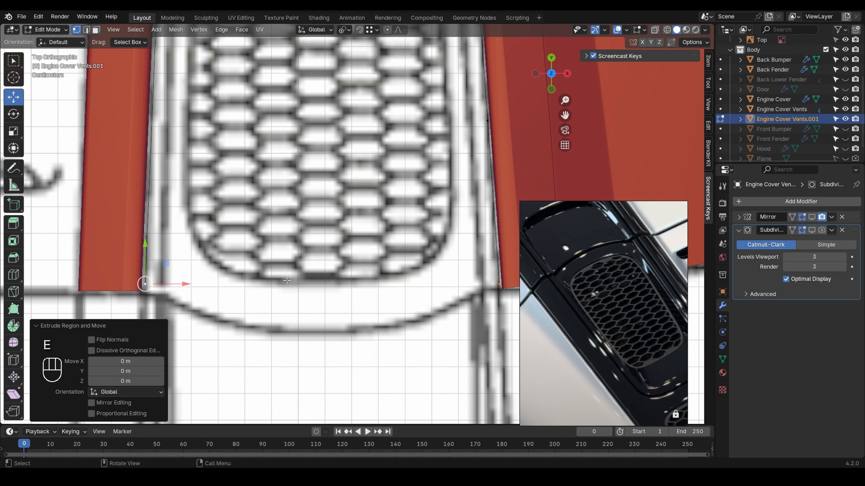
shift+middle_drag(479, 308, 413, 258)
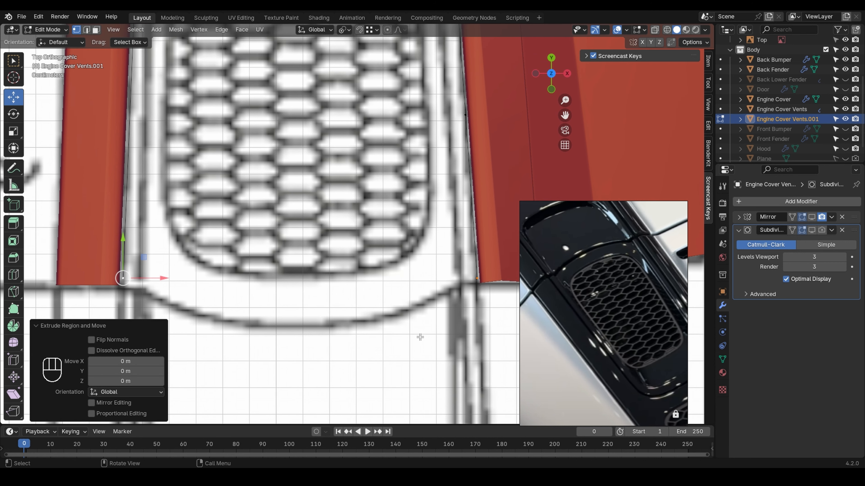
- Try scaling the extruded vertices along X about the active vertex
key(s)
key(x)
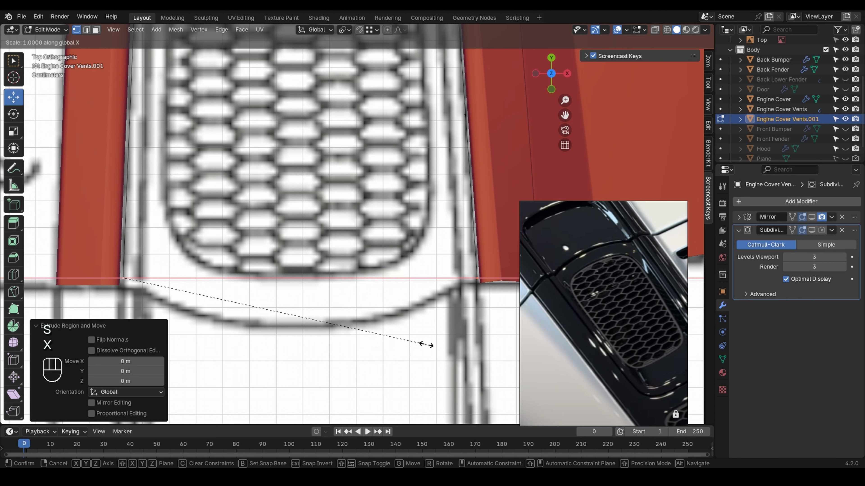
click(384, 332)
key(ctrl+z)
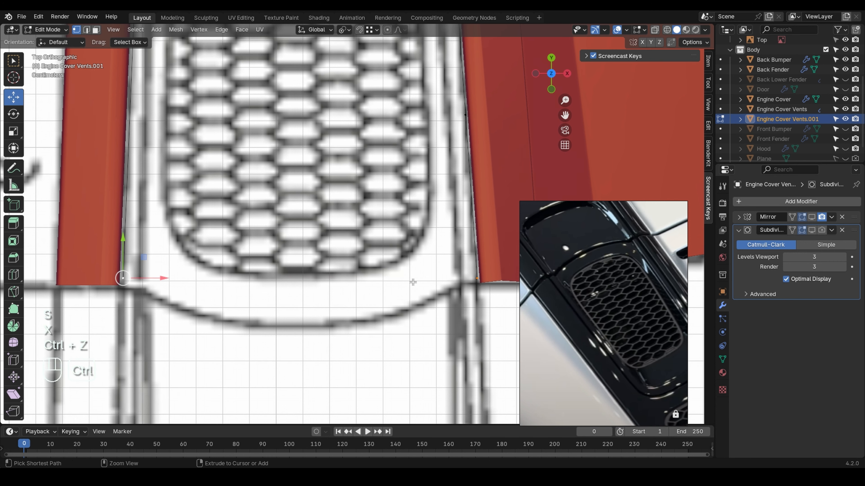
- Set the pivot point to Median Point and scale the extruded vertices inward along X by about 0.897
click(345, 31)
click(374, 87)
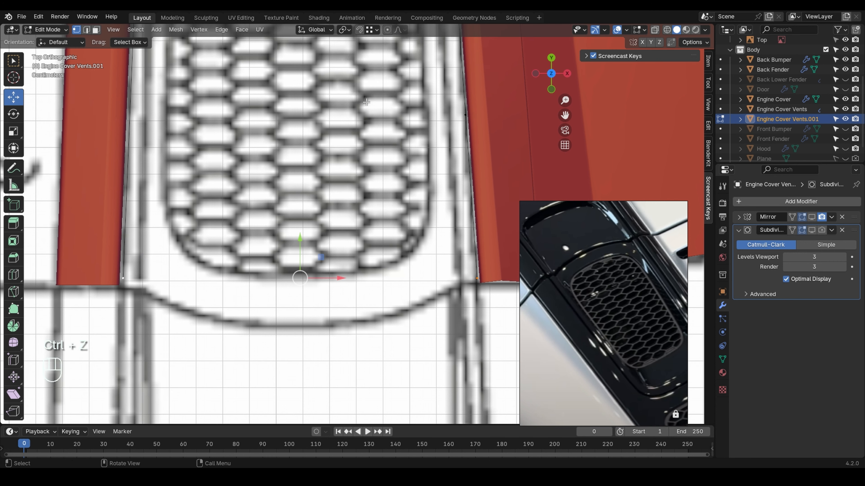
key(s)
key(x)
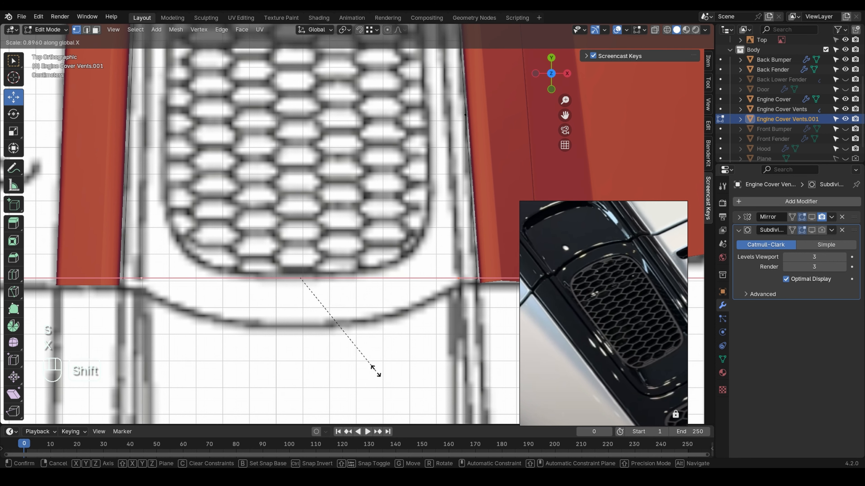
click(376, 372)
- Extrude the inner vertex pair in place and scale it toward the centre along X by about 0.01, plus another 0.603
shift+middle_drag(393, 320, 391, 316)
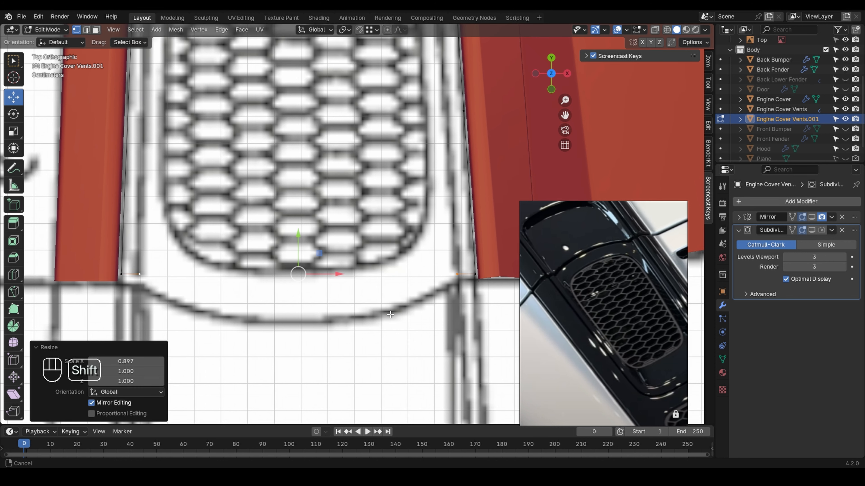
key(e)
right_click(431, 347)
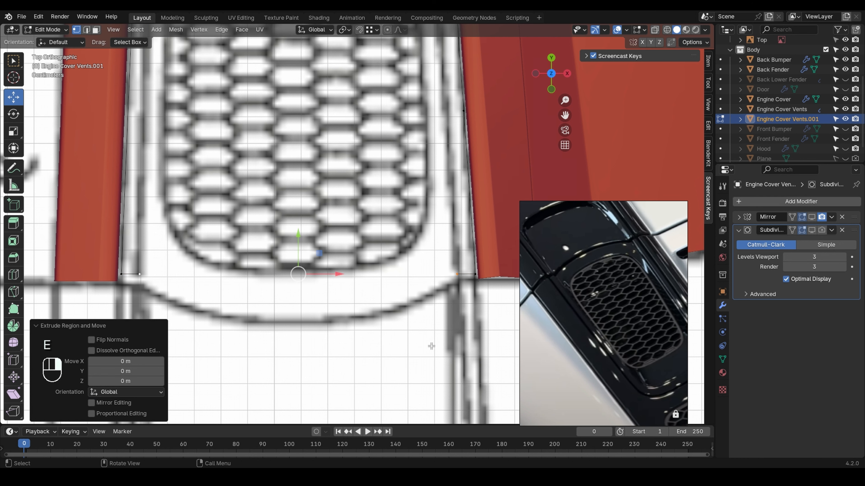
key(s)
key(x)
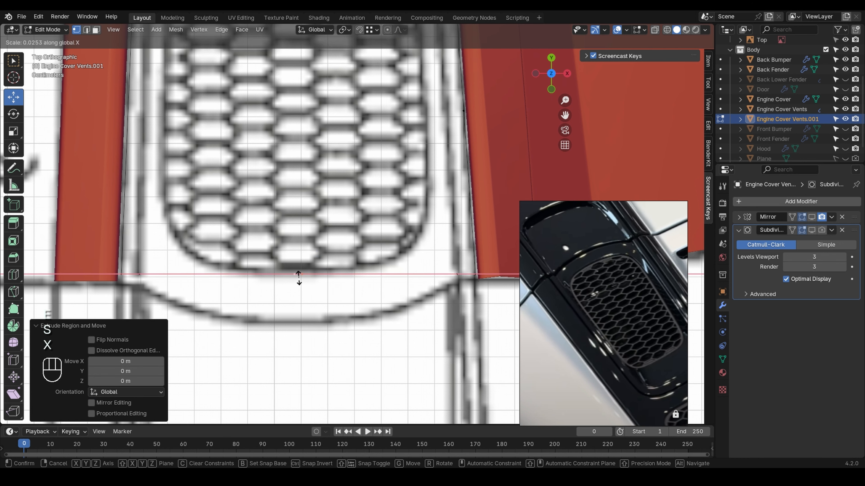
click(299, 278)
scroll(308, 274, up, 8)
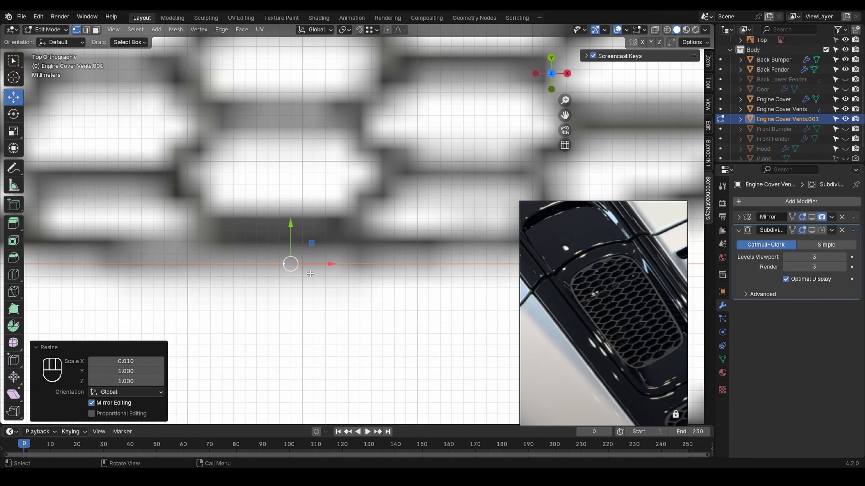
key(s)
key(x)
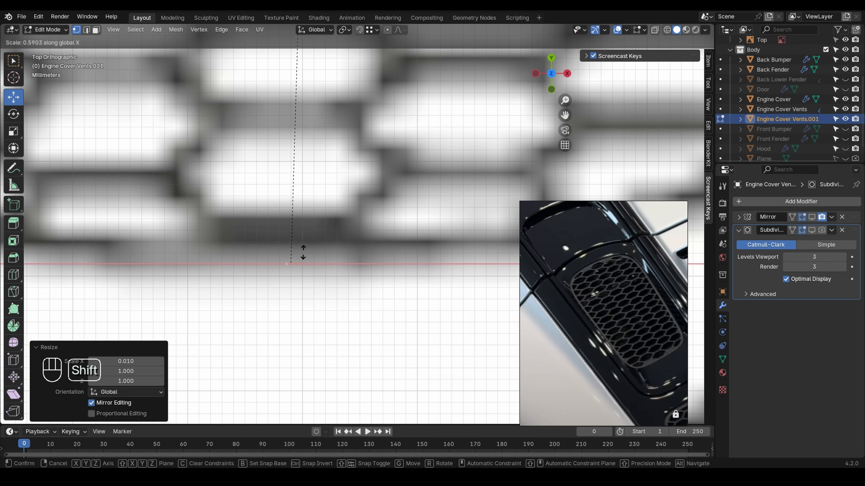
click(303, 253)
- Select the two inner end vertices of the lower edge and scale them together along X by 0.241, plus another 0.029
scroll(291, 274, down, 6)
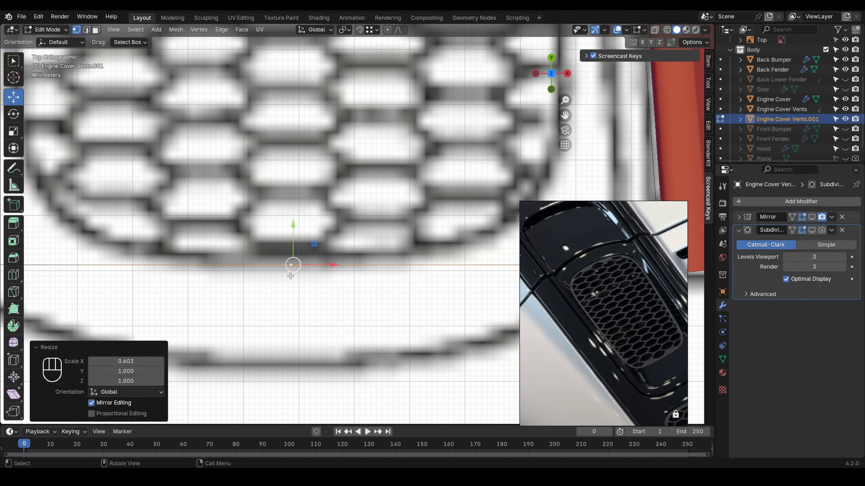
scroll(290, 276, down, 4)
scroll(290, 272, up, 4)
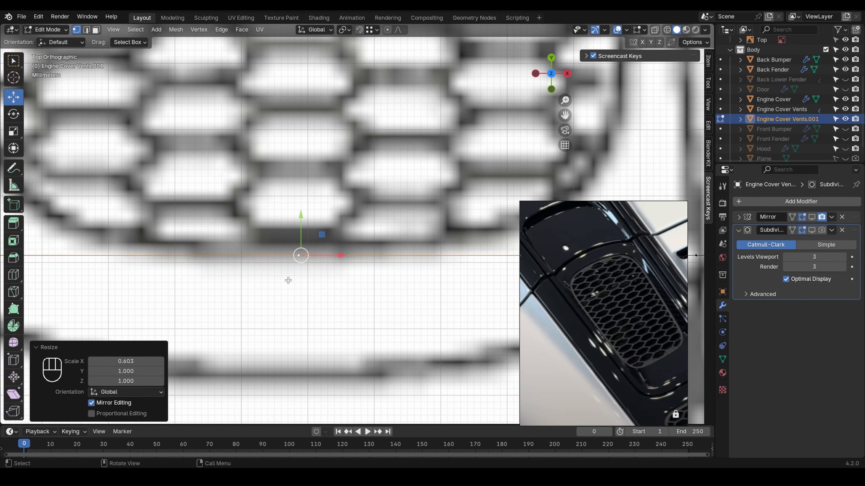
scroll(289, 280, up, 6)
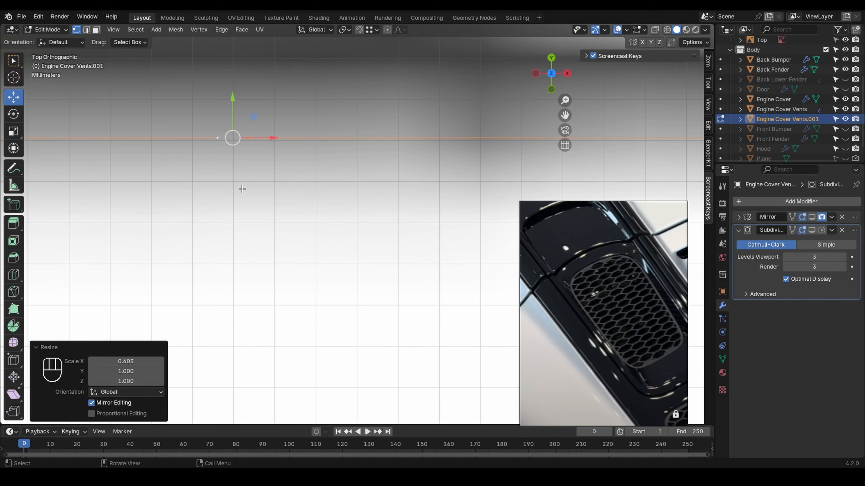
click(391, 307)
click(248, 138)
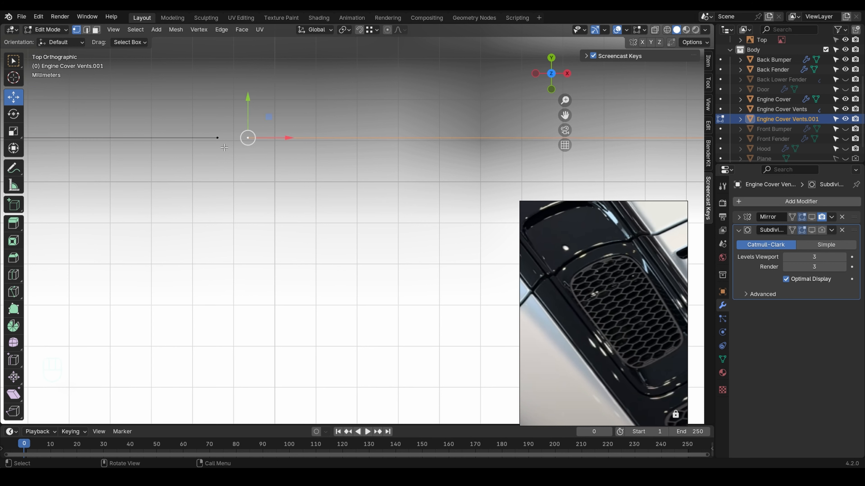
shift+click(217, 137)
key(s)
key(x)
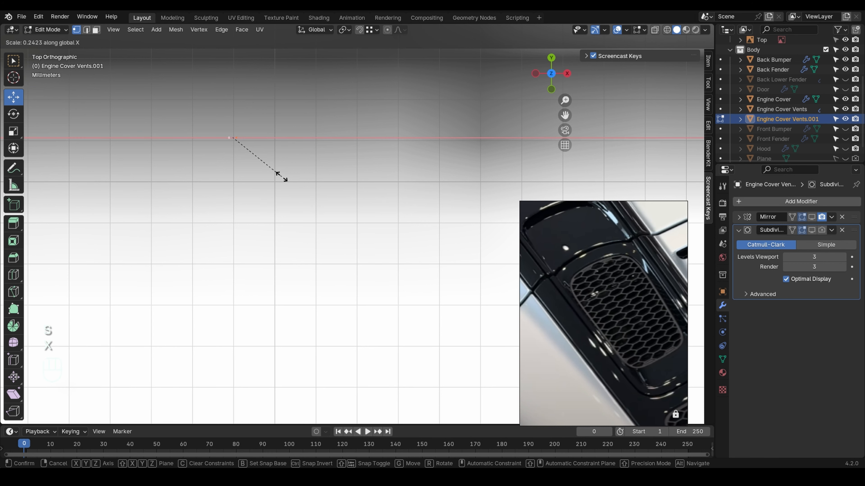
click(281, 177)
key(s)
key(x)
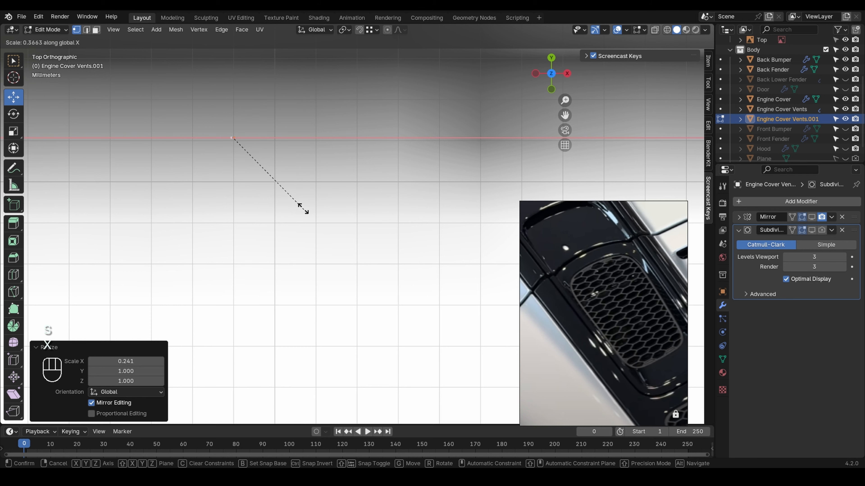
click(239, 142)
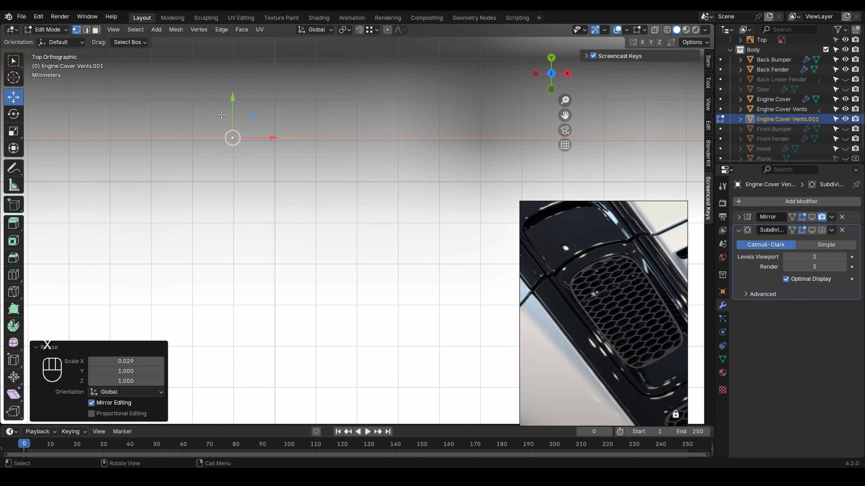
- Merge the two inner end vertices of the lower edge at their center
scroll(280, 203, down, 1)
key(m)
click(279, 206)
scroll(286, 215, up, 5)
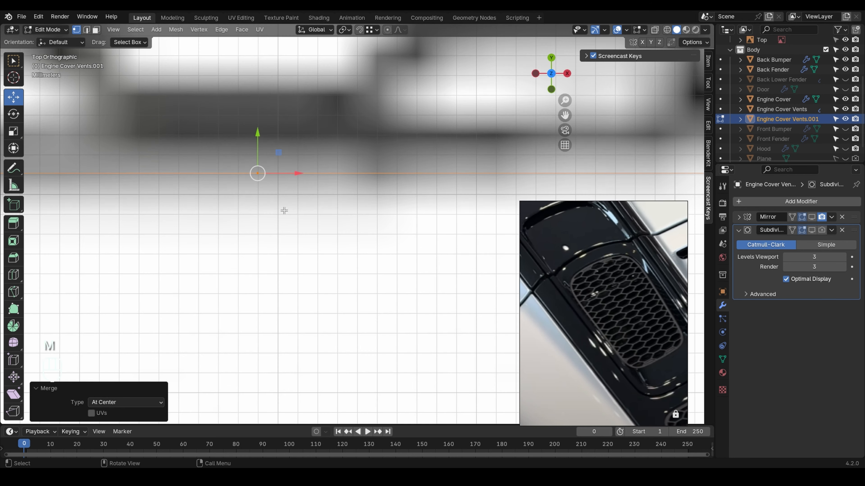
scroll(287, 215, down, 1)
key(g)
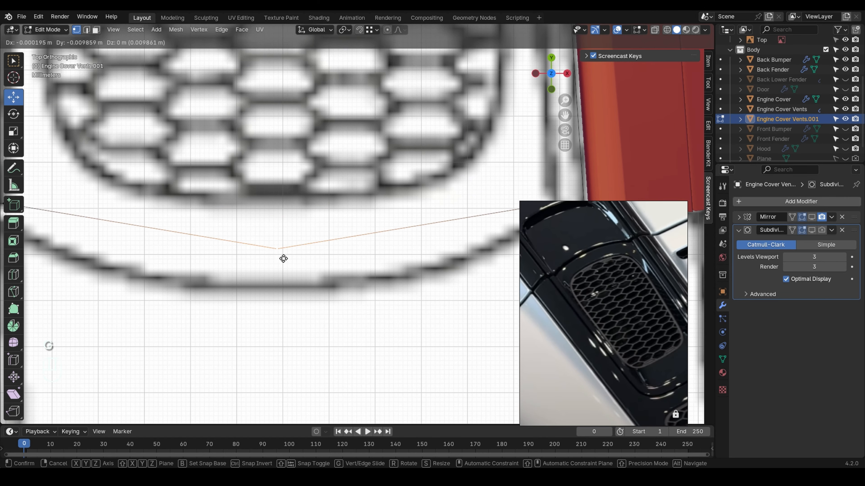
click(284, 259)
key(ctrl+z)
- Move the merged center vertex along Y by about -0.0172 m onto the curved line of the blueprint
scroll(284, 259, down, 3)
key(g)
key(y)
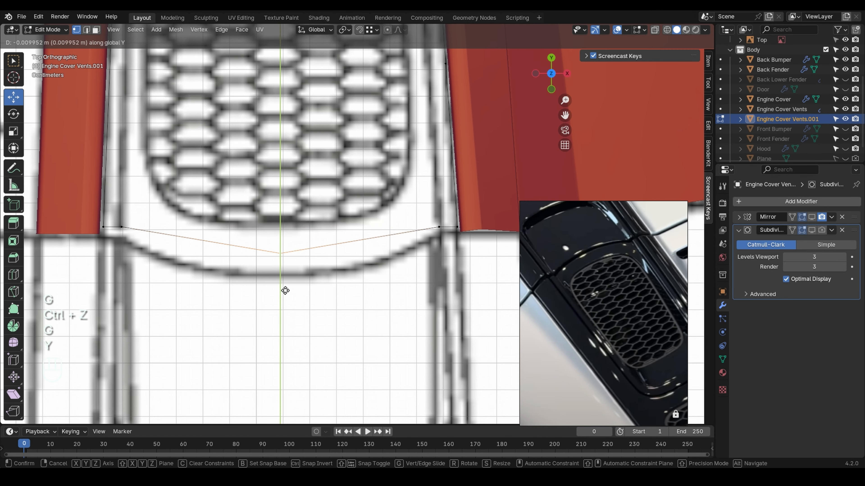
click(288, 306)
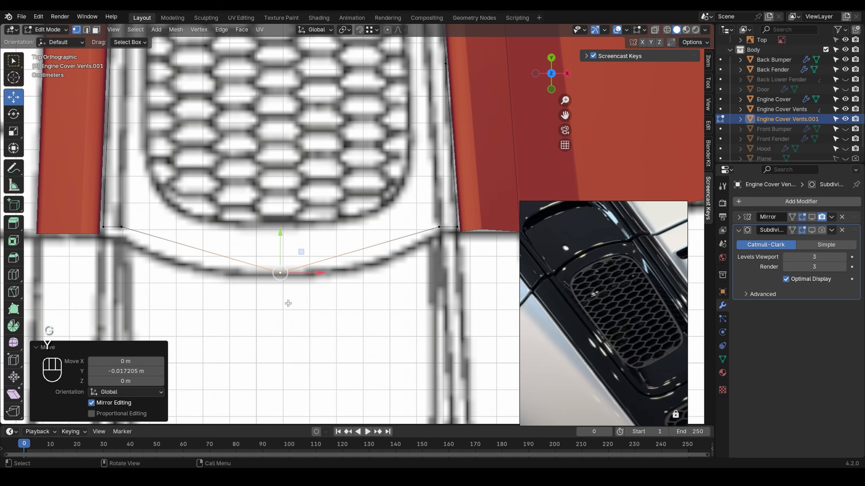
scroll(289, 303, down, 2)
shift+middle_drag(283, 287, 218, 308)
- Edit the Engine Cover Vents object and flatten the lower end vertices of its right strip by scaling them to 0 along Y
key(Tab)
click(346, 257)
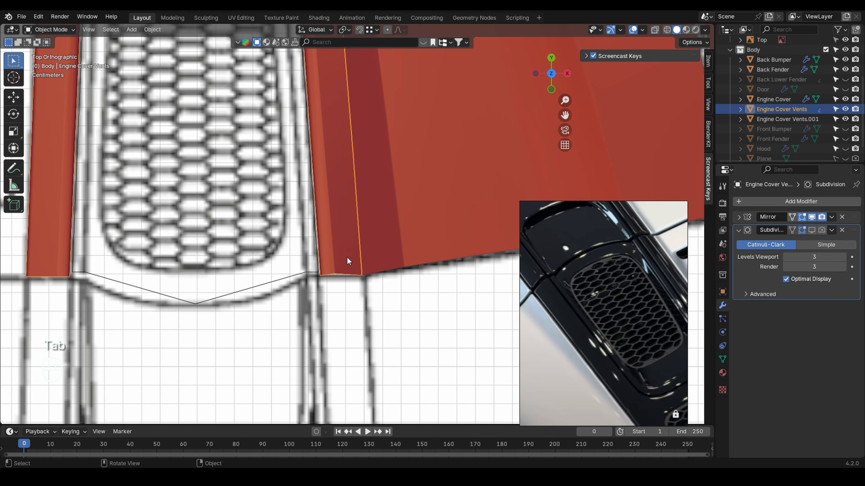
key(Tab)
scroll(315, 281, up, 6)
click(297, 272)
mouse_move(300, 274)
middle_down()
mouse_move(336, 274)
mouse_move(408, 212)
mouse_move(421, 255)
mouse_move(296, 275)
middle_up()
scroll(297, 272, down, 2)
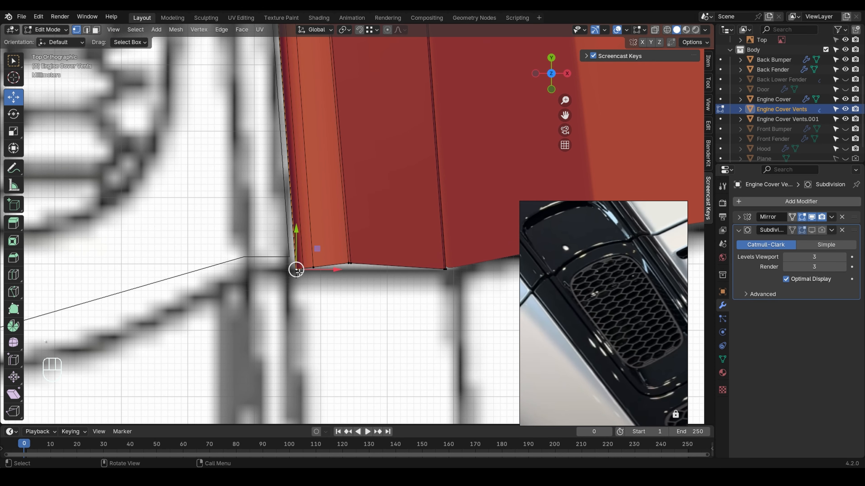
drag(297, 238, 408, 308)
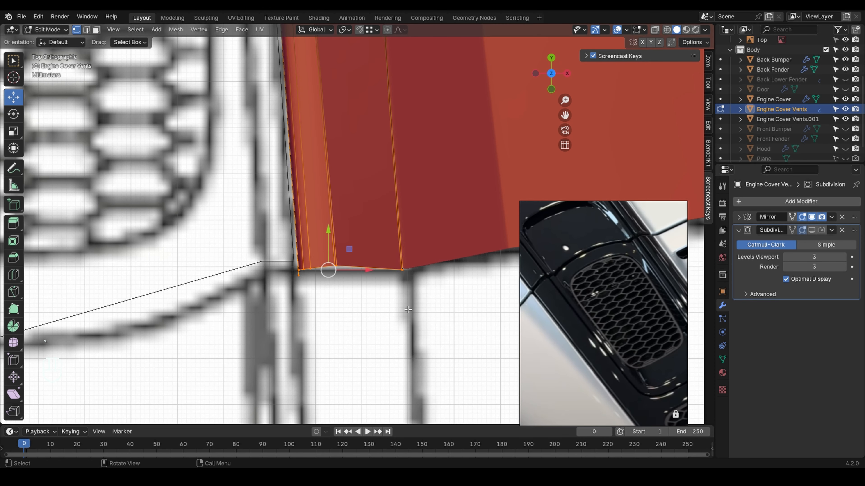
key(s)
key(y)
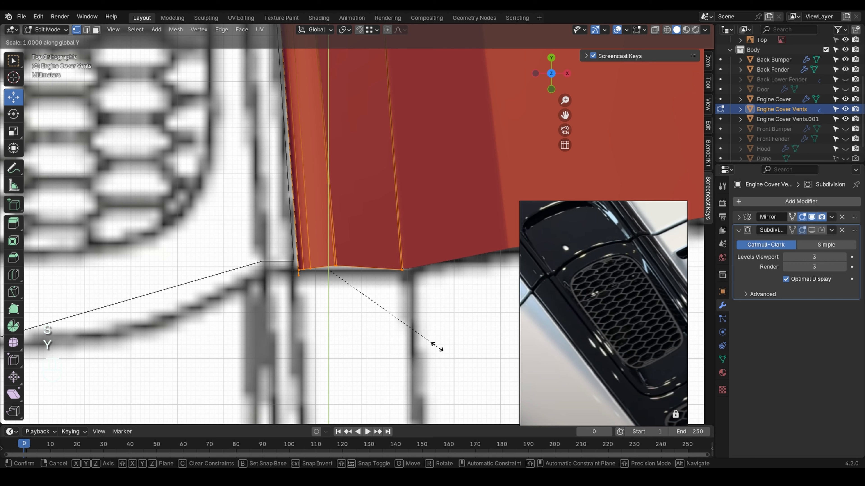
key(KP_0)
key(Return)
- Select the lower end vertices of the left vent strip and flatten them by scaling to 0 along Y
shift+middle_drag(436, 346, 472, 274)
drag(128, 249, 215, 283)
shift+middle_drag(355, 308, 262, 311)
key(s)
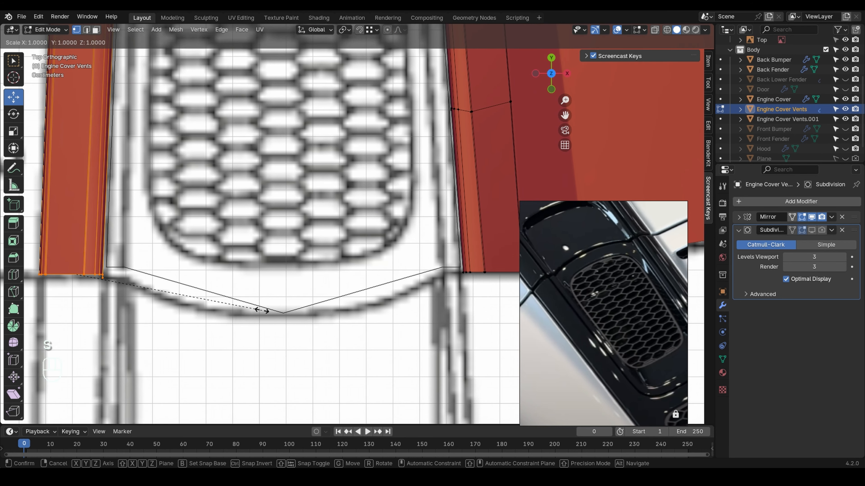
key(y)
key(KP_0)
key(Return)
scroll(264, 312, down, 1)
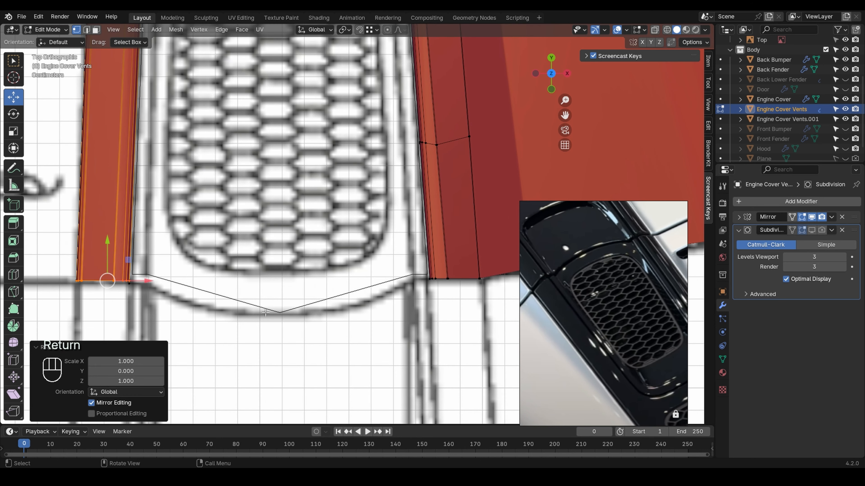
- Using X-ray, include the hidden lower vertices of the left strip and flatten them again to 0 along Y, then select the right strip's lower vertices too
key(alt+z)
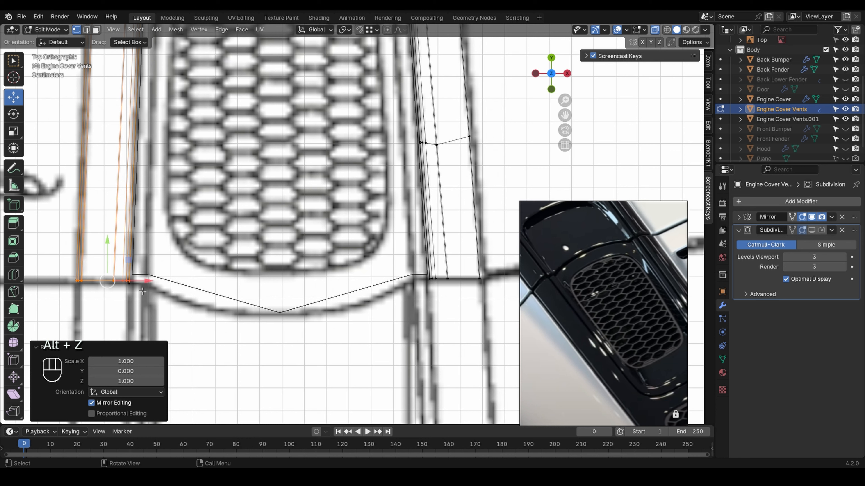
key(s)
key(y)
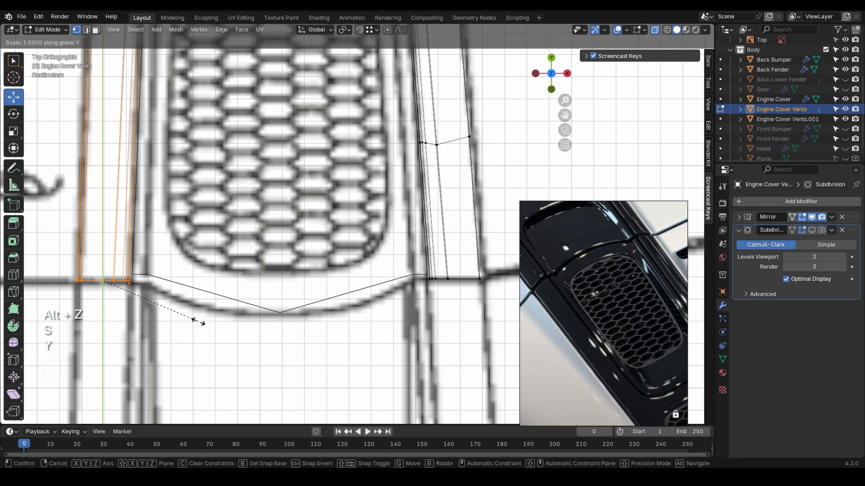
key(KP_0)
key(Return)
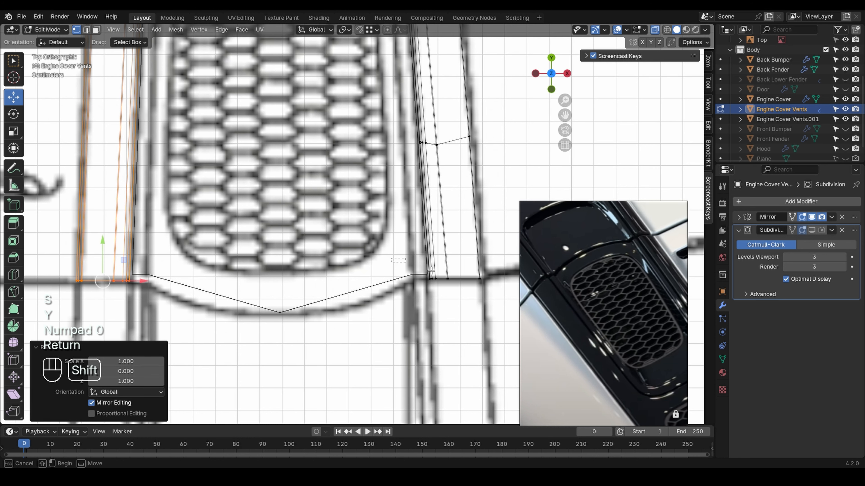
shift+drag(424, 286, 502, 264)
key(alt+z)
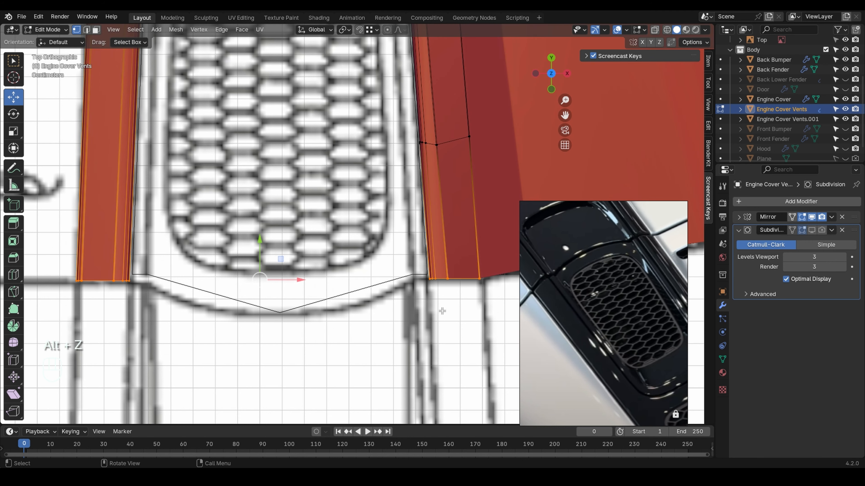
scroll(437, 307, up, 1)
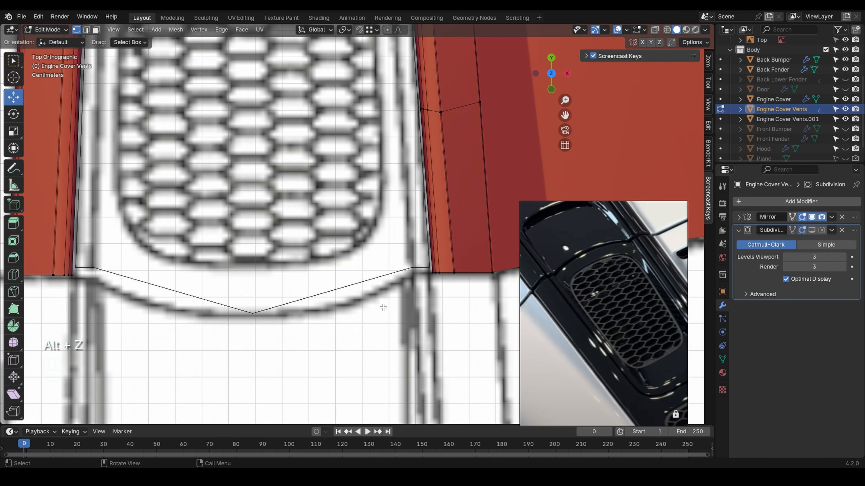
- Edit Engine Cover Vents.001 and move the four corner vertices of its lower edge along Y by about -0.0025 m
key(Tab)
click(110, 272)
key(Tab)
key(alt+z)
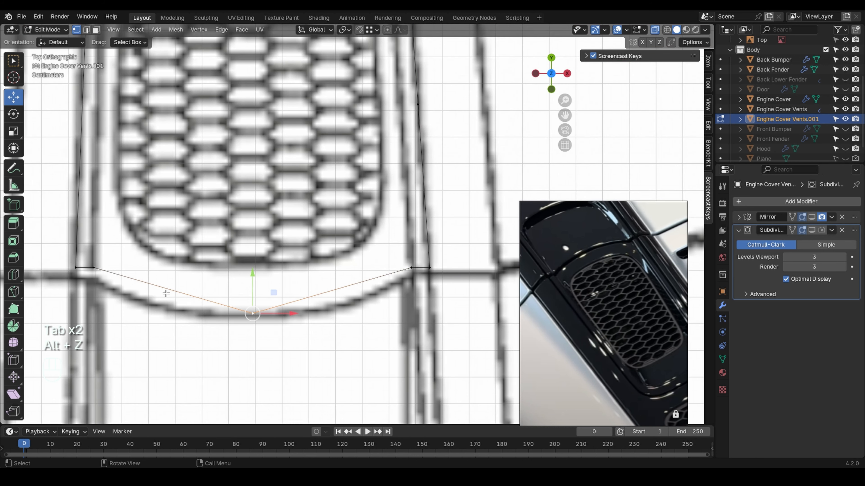
key(alt+z)
drag(59, 234, 425, 268)
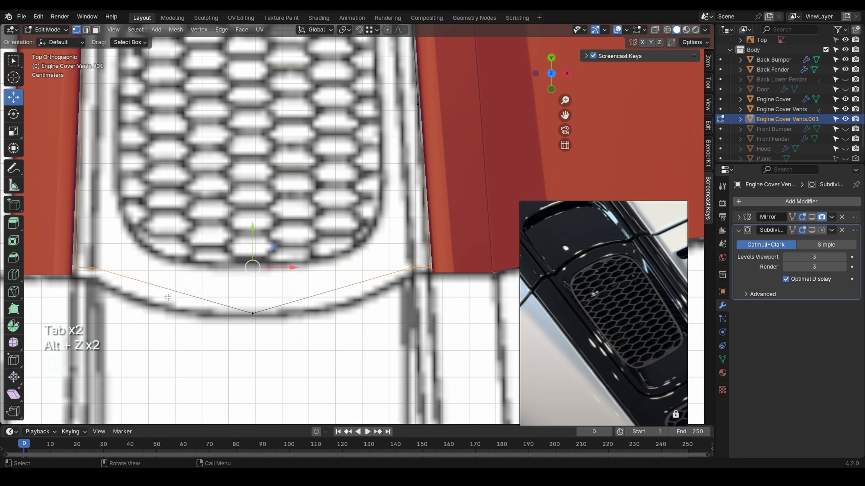
key(g)
key(y)
key(shift)
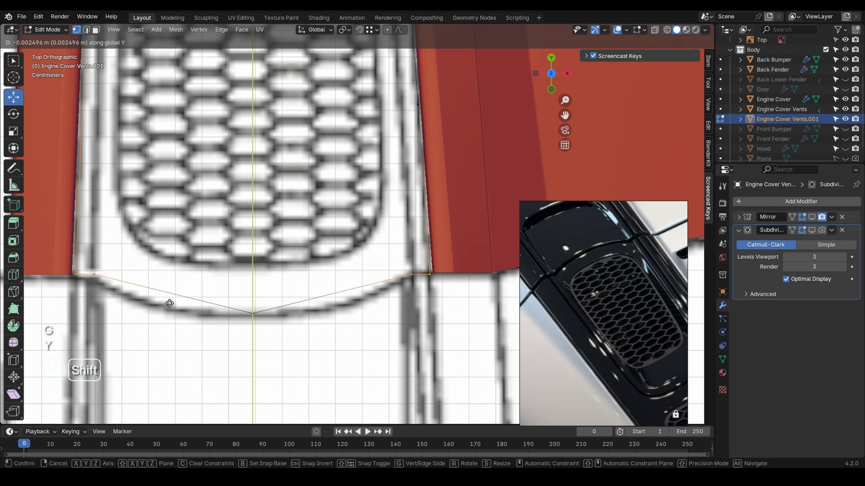
click(170, 303)
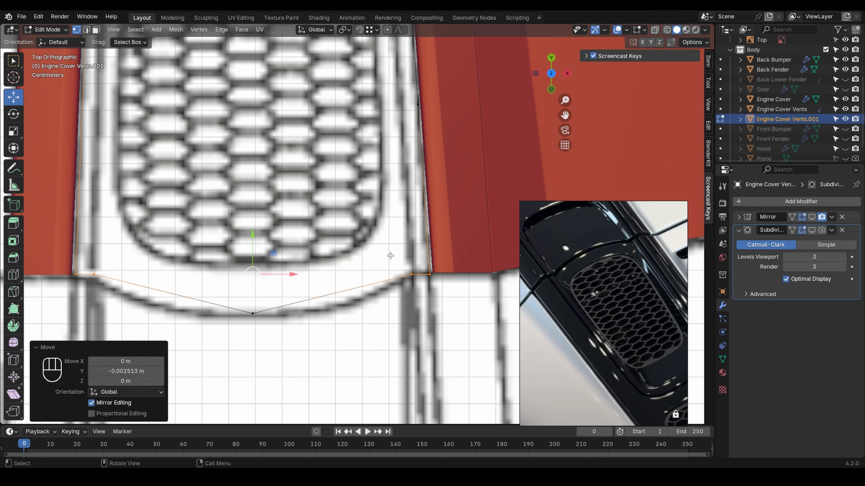
- Move the right corner vertex pair of the lower edge along Y by about 0.0008 m to meet the right strip
drag(390, 255, 464, 290)
key(g)
key(y)
key(shift)
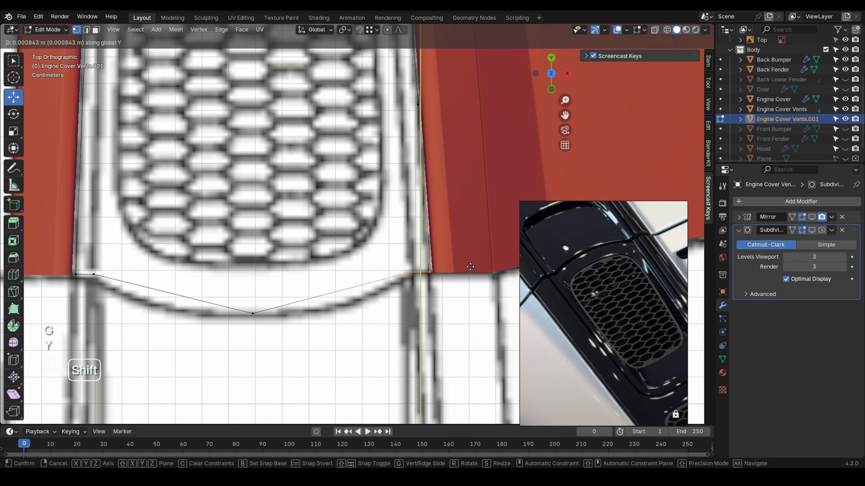
click(470, 267)
- Move the center vertex of the lower edge along Y by about -0.0007 m
scroll(419, 275, down, 1)
click(285, 307)
key(g)
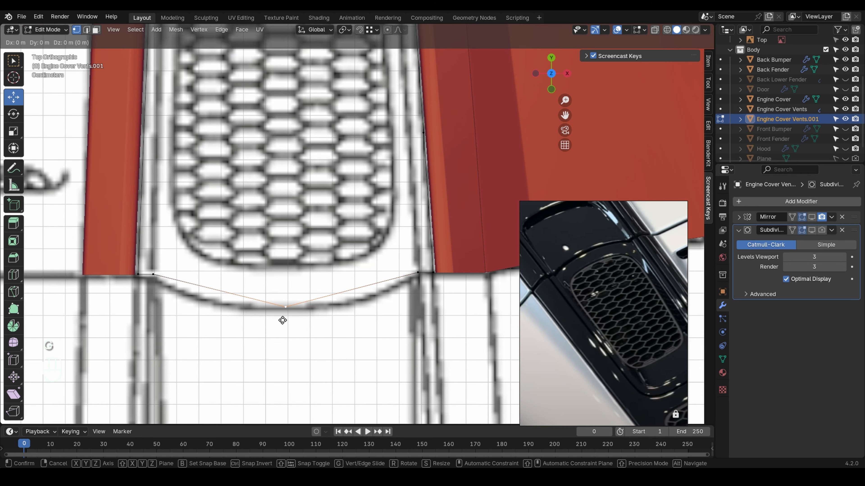
key(y)
click(282, 329)
scroll(259, 325, up, 1)
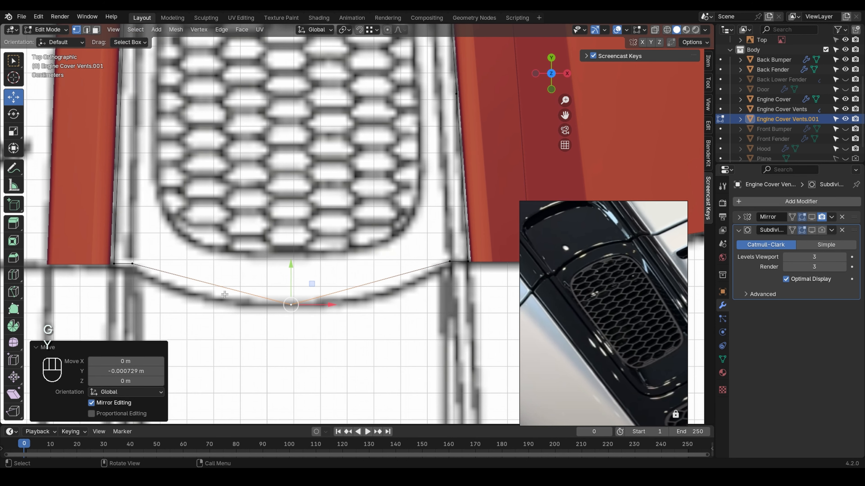
- Add three evenly spaced loop cuts to each of the two slanted segments of the lower edge
key(ctrl+r)
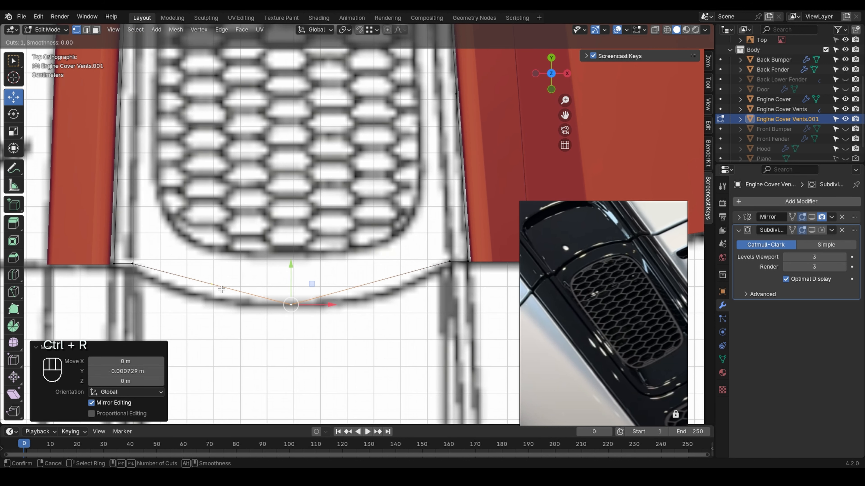
key(KP_3)
click(222, 289)
right_click(221, 290)
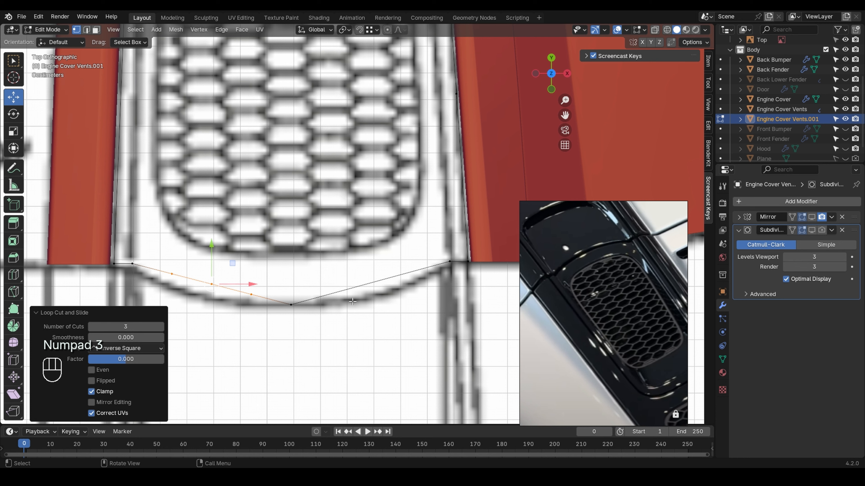
key(ctrl+r)
key(KP_3)
click(383, 291)
right_click(383, 290)
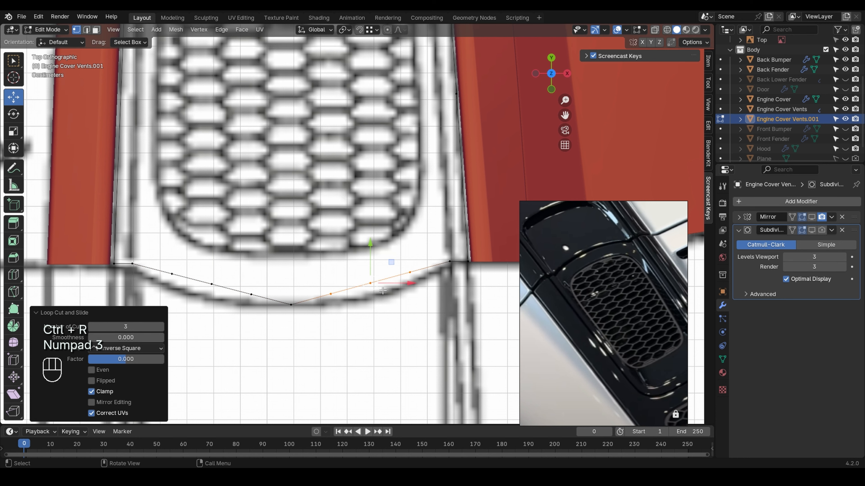
- Move the six inserted vertices of the lower edge, excluding its center vertex, along Y by about -0.0033 m to approach the blueprint curve
click(246, 296)
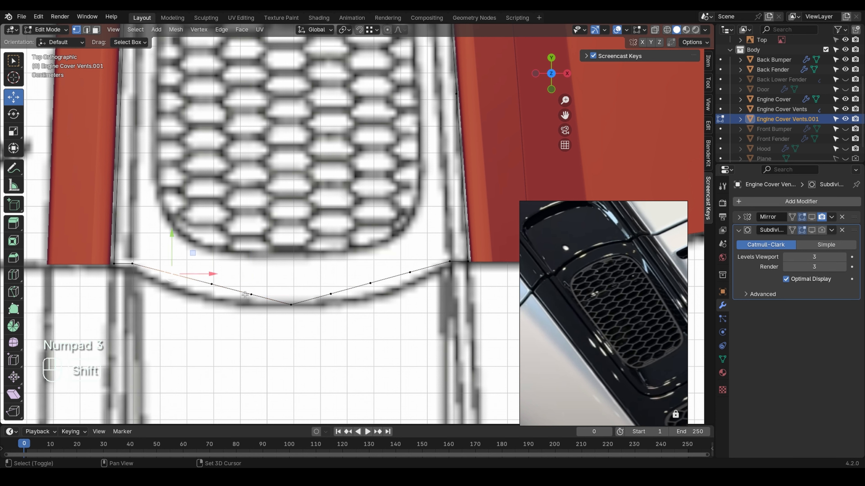
shift+click(189, 281)
ctrl+shift+click(251, 293)
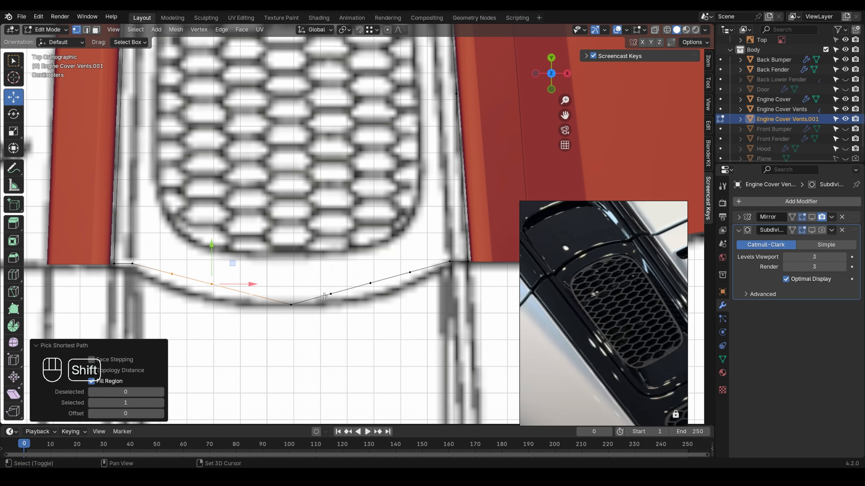
shift+click(331, 294)
ctrl+shift+click(411, 271)
key(g)
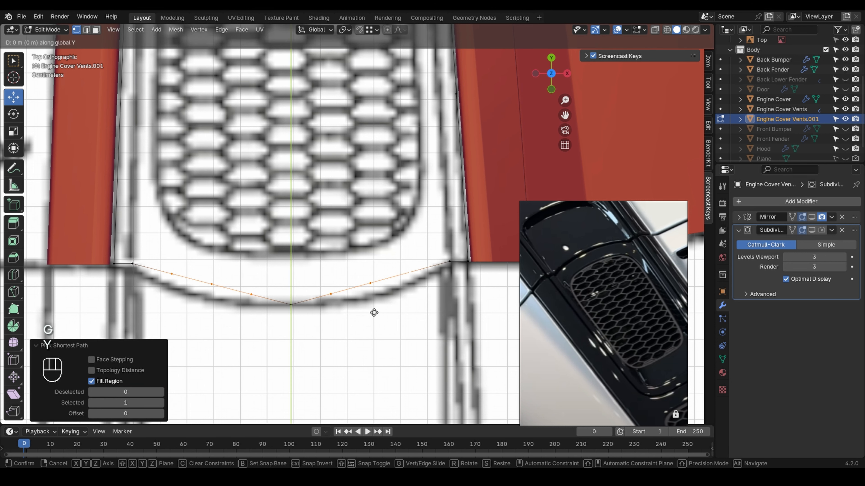
key(y)
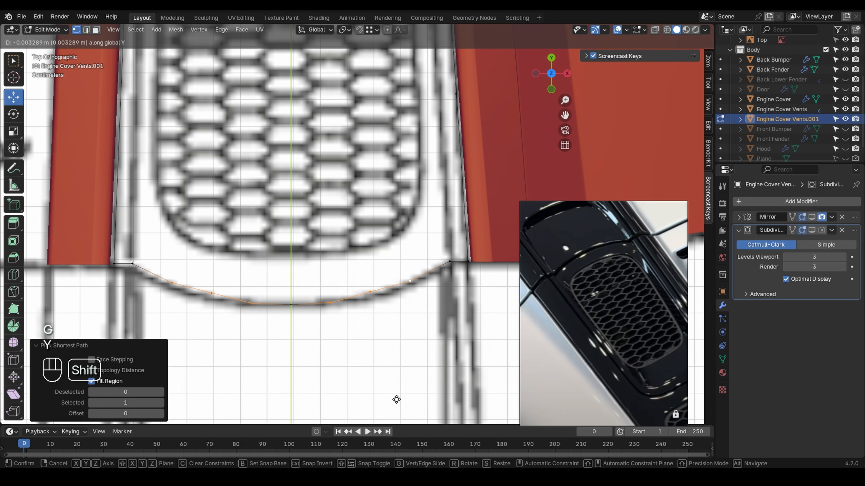
click(396, 399)
- Move the outer four inserted vertices of the lower edge along Y by about -0.0015 m to follow the blueprint curve
ctrl+drag(344, 324, 241, 282)
key(g)
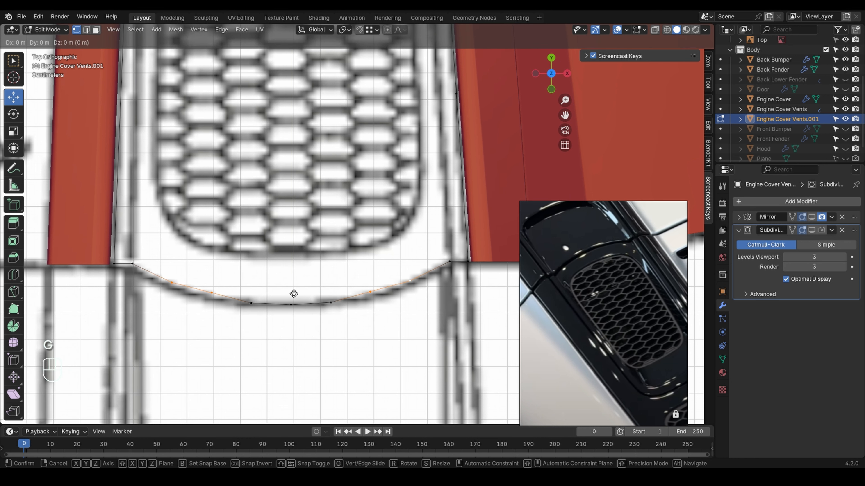
key(y)
click(300, 334)
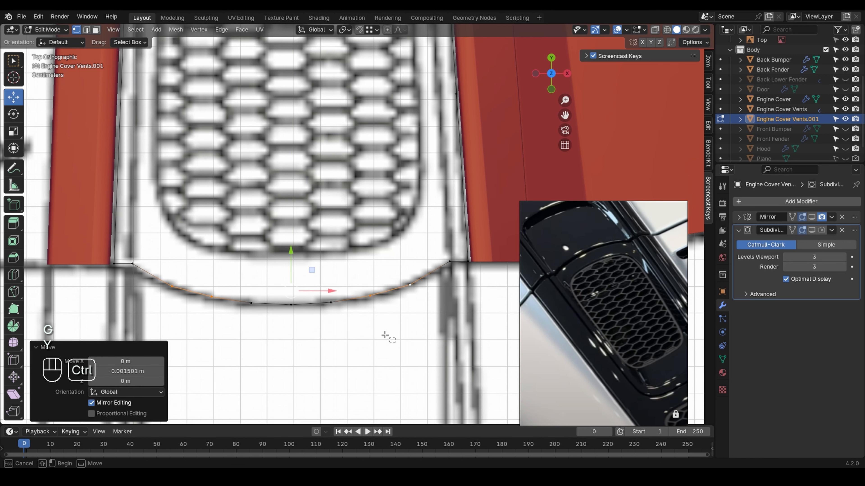
ctrl+drag(202, 266, 203, 266)
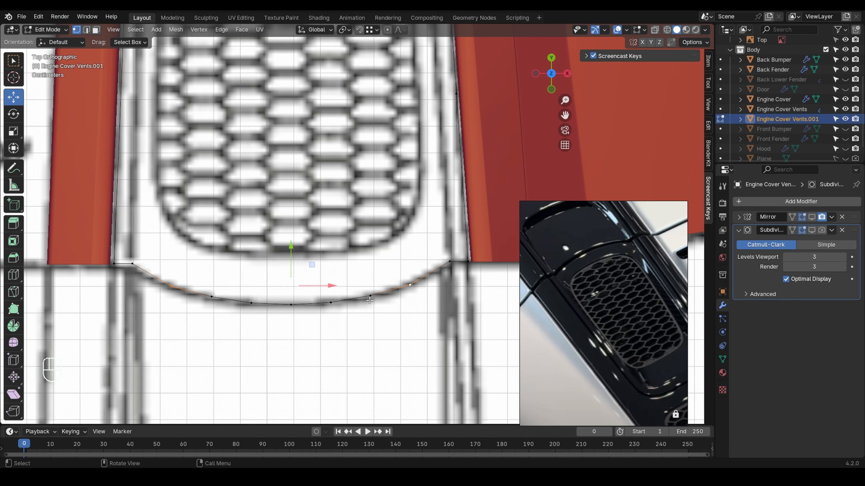
scroll(208, 284, down, 1)
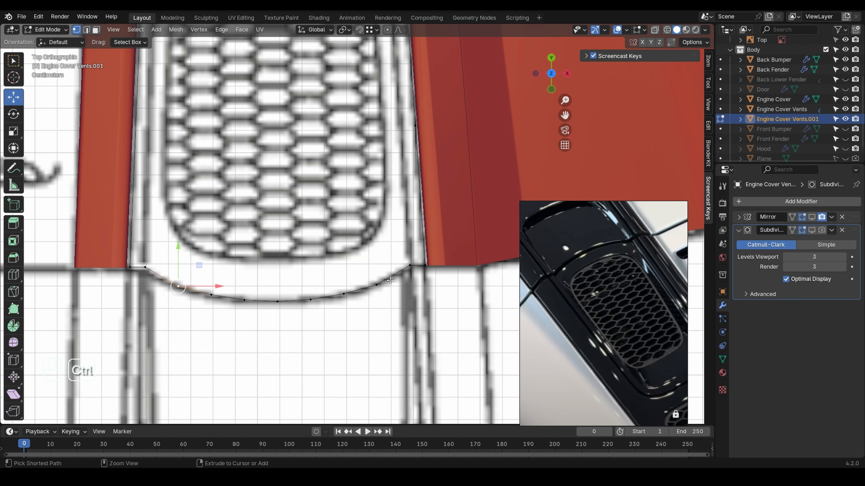
ctrl+click(383, 282)
- In the right side view, raise all vertices between the lower edge's corners along Z by about 0.0016 m
middle_drag(412, 266, 326, 196)
key(grave)
shift+middle_drag(504, 198, 290, 201)
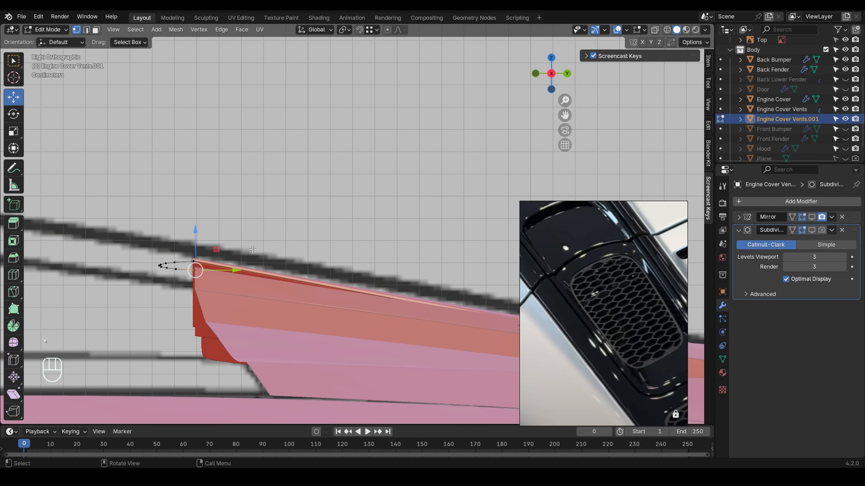
key(grave)
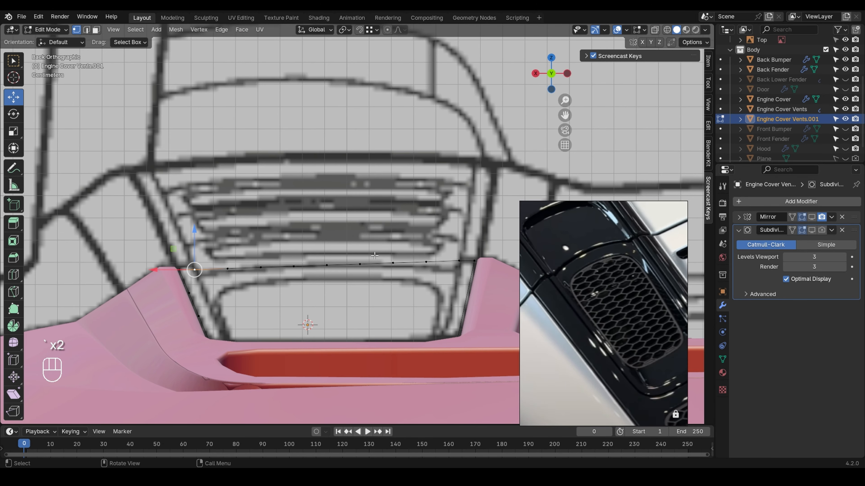
scroll(375, 256, up, 1)
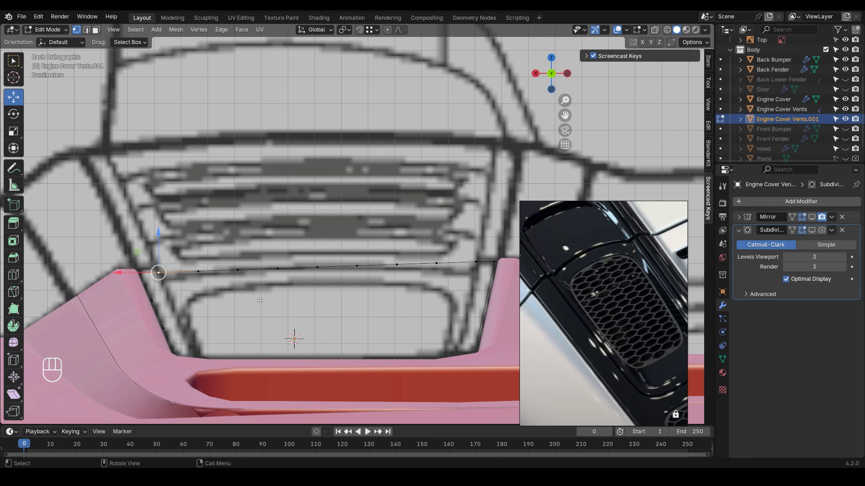
middle_drag(260, 301, 359, 287)
key(grave)
drag(108, 232, 169, 275)
key(g)
key(z)
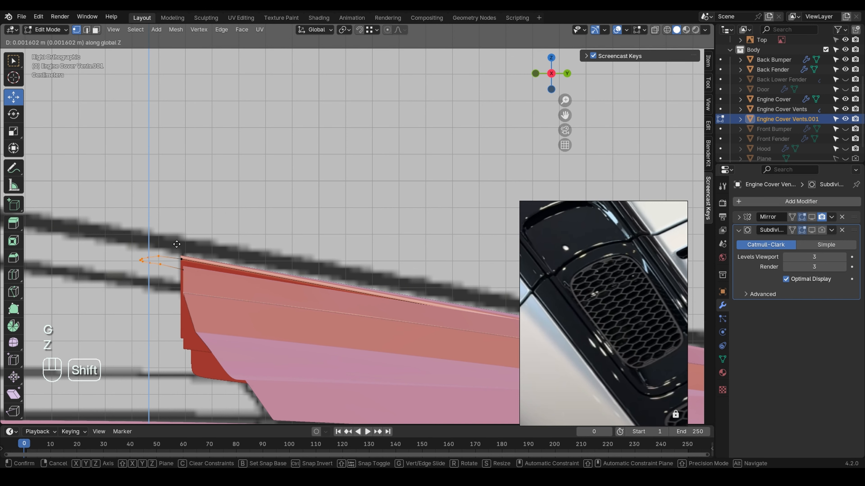
click(177, 242)
- Raise the five central vertices of the lower edge along Z by about 0.0015 m
ctrl+drag(176, 242, 155, 279)
scroll(161, 292, up, 2)
key(g)
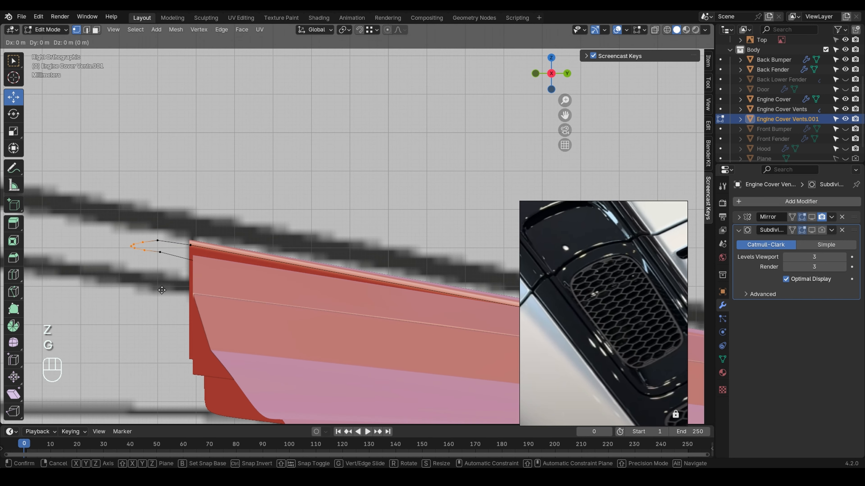
key(z)
click(162, 233)
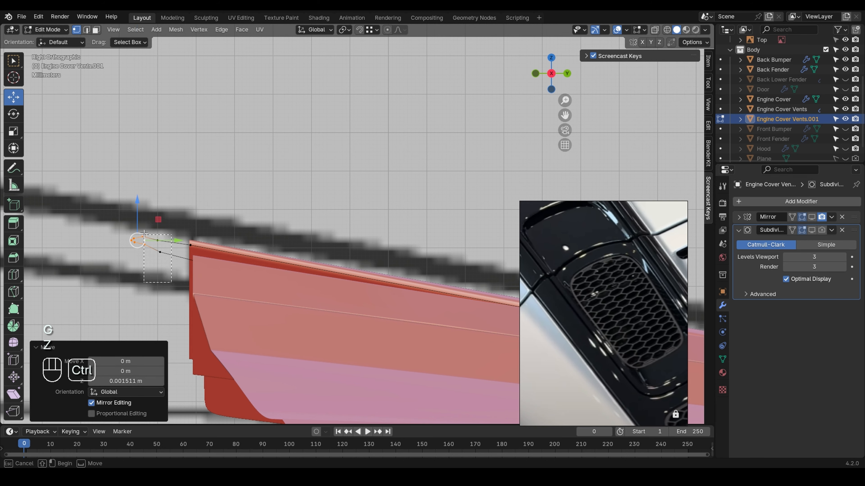
- Raise the three central vertices of the lower edge along Z by about 0.0012 m
ctrl+drag(154, 241, 143, 219)
scroll(130, 260, up, 1)
shift+middle_drag(142, 219, 170, 208)
key(g)
key(z)
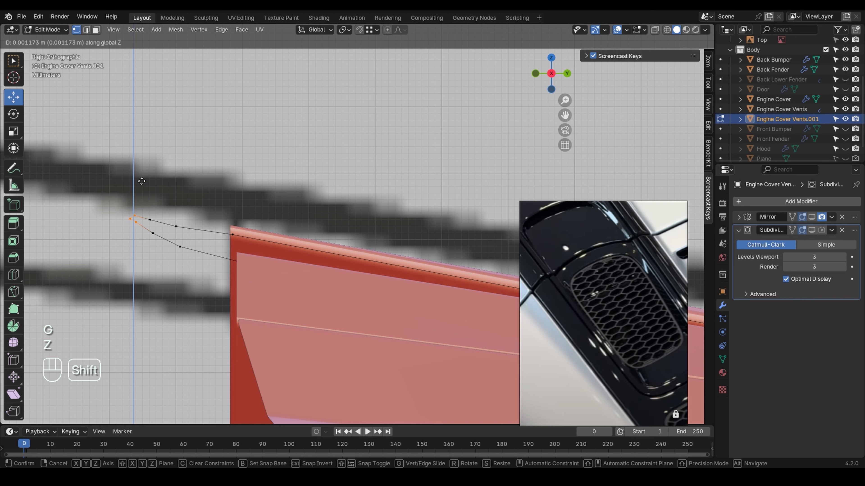
click(141, 181)
- Raise only the center vertex of the lower edge along Z by about 0.0005 m
ctrl+drag(157, 256, 131, 204)
key(g)
key(z)
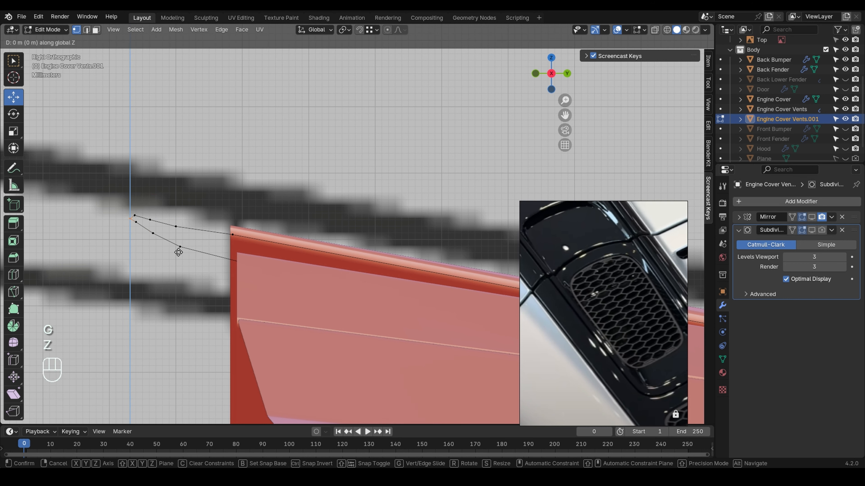
click(176, 217)
scroll(172, 228, down, 5)
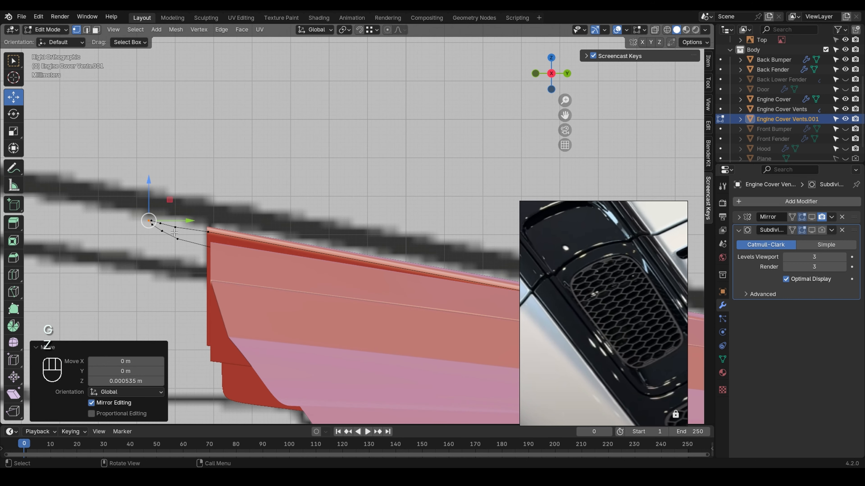
scroll(175, 234, down, 4)
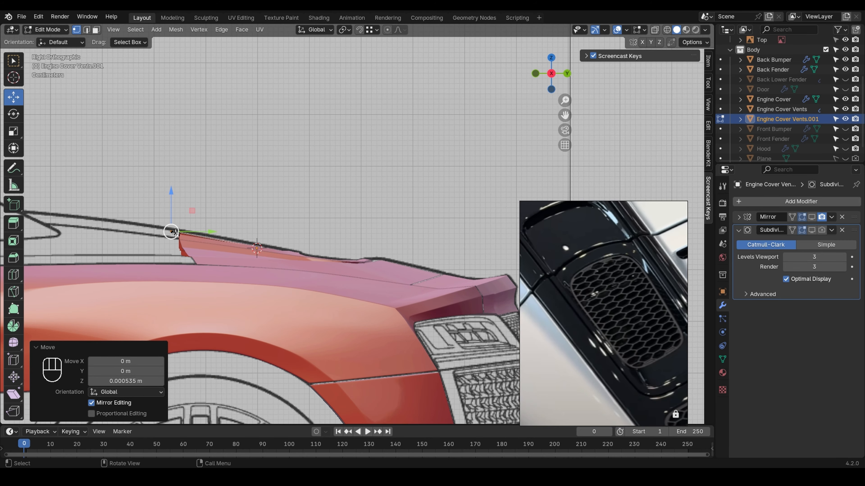
- Select the whole vent outline from the top view and fill it with a single face
middle_drag(175, 233, 288, 315)
scroll(205, 241, up, 7)
scroll(83, 178, up, 4)
key(grave)
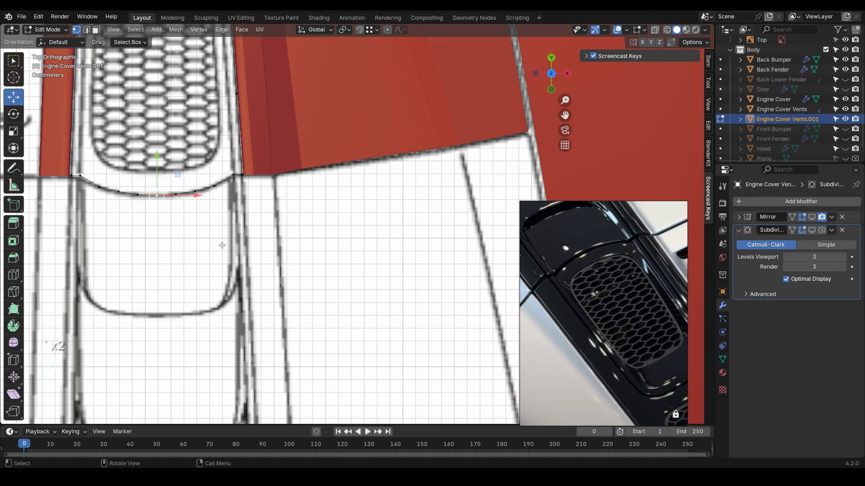
shift+middle_drag(184, 227, 289, 336)
scroll(288, 306, up, 2)
scroll(287, 331, down, 1)
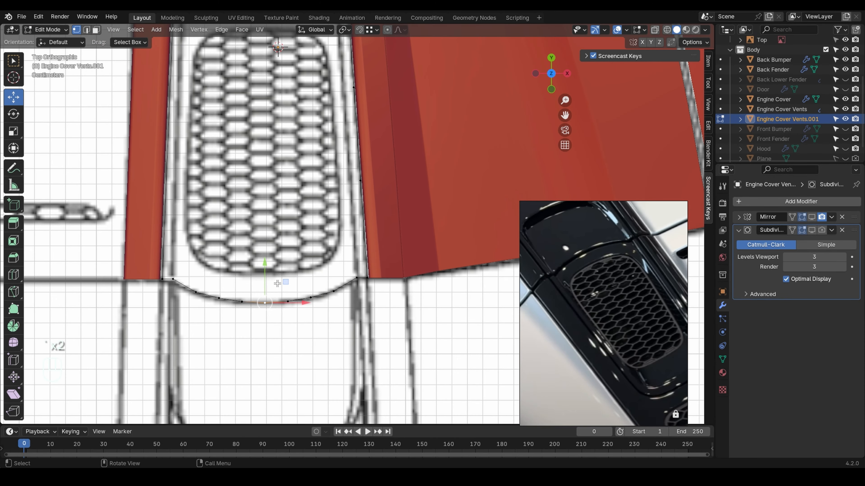
key(a)
shift+middle_drag(277, 273, 289, 332)
scroll(298, 270, down, 1)
shift+middle_drag(299, 270, 299, 279)
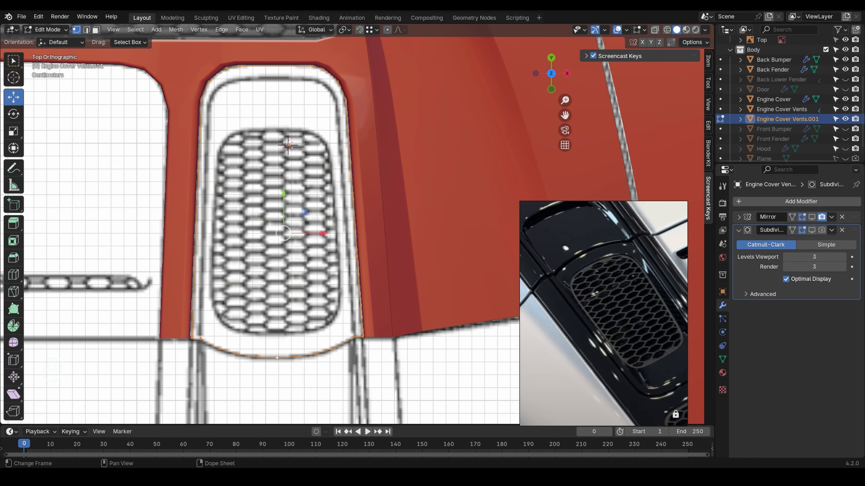
key(f)
- Enable X-ray and inset the filled vent face by about 0.0071 m
scroll(330, 268, up, 1)
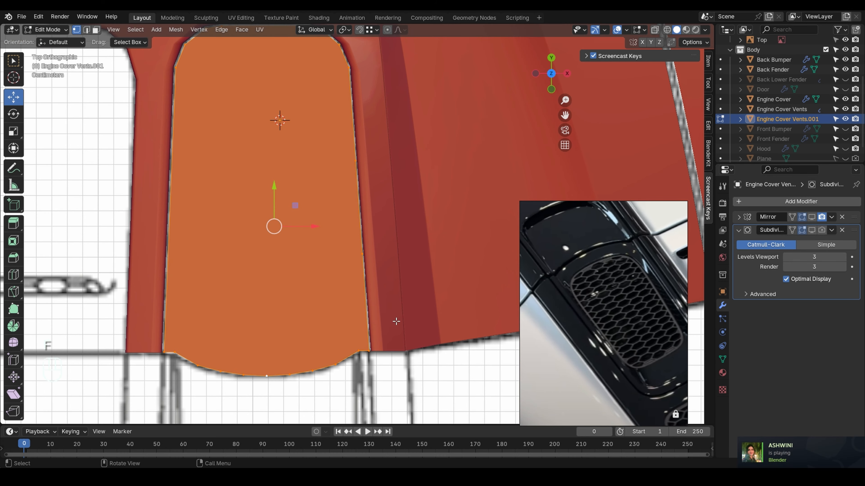
key(alt+z)
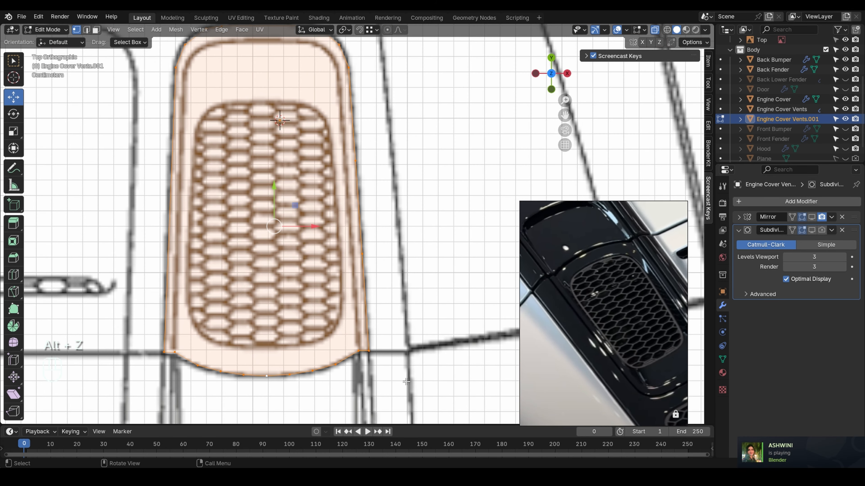
key(i)
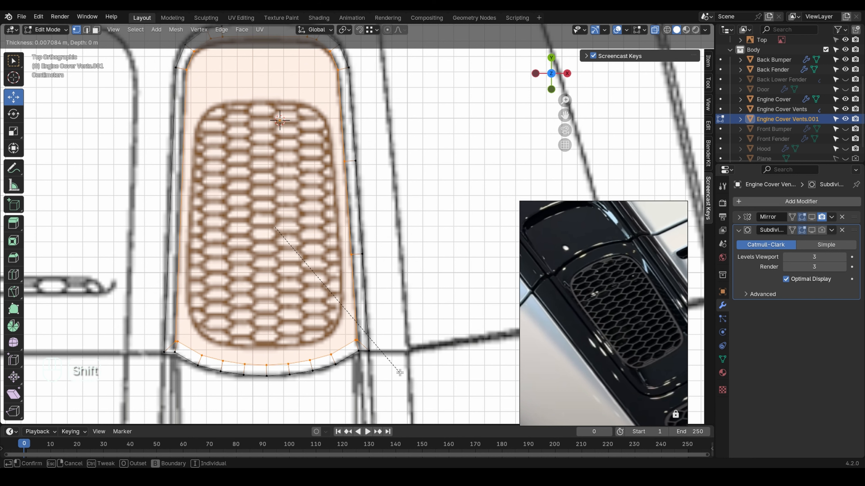
click(399, 372)
- Set the pivot to Active Element using the inset's lower center vertex, and scale the inset face along Y by about 0.987
shift+middle_drag(399, 373, 361, 347)
shift+click(293, 408)
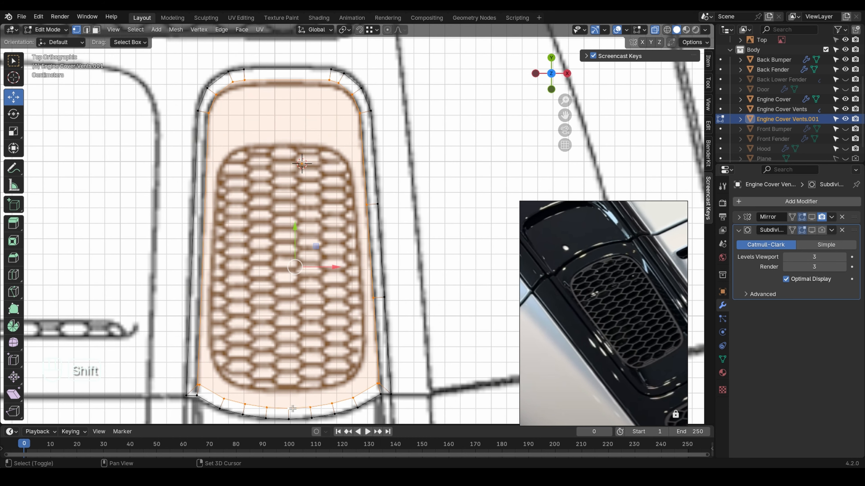
click(344, 30)
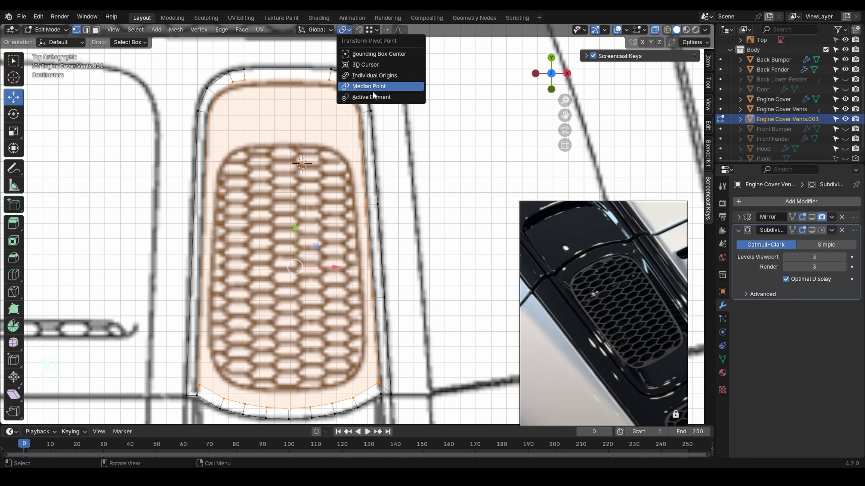
click(372, 97)
key(s)
key(y)
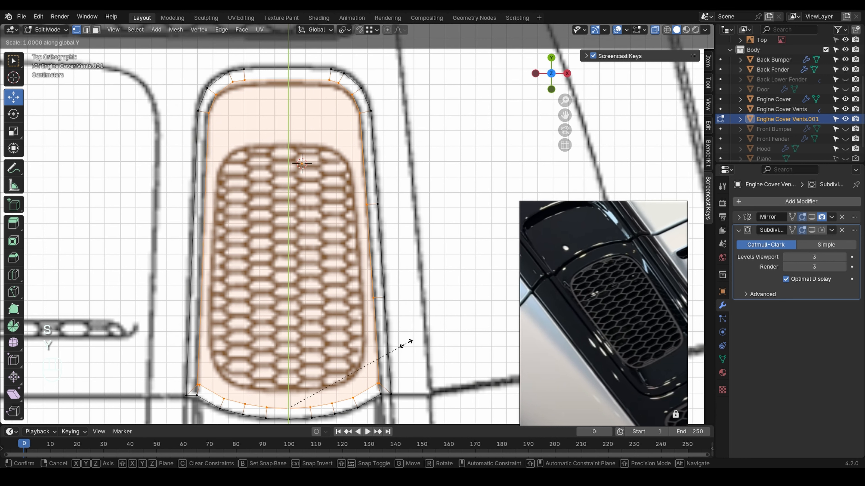
key(shift)
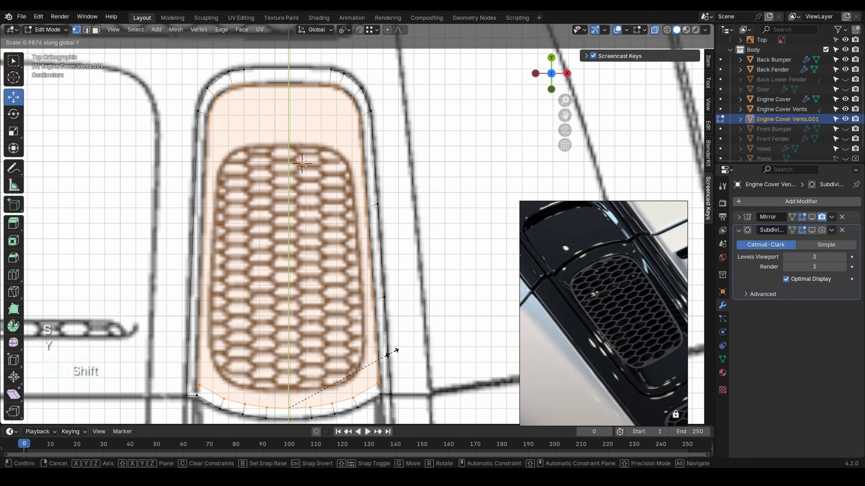
click(391, 353)
- Select the inset's vertices at the left and right ends of its lower curve
shift+middle_drag(300, 407, 319, 331)
scroll(306, 337, up, 1)
scroll(306, 338, up, 2)
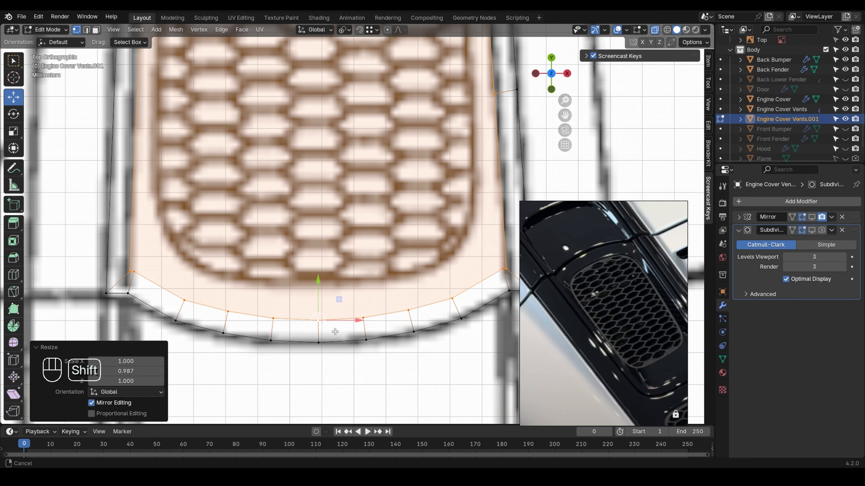
click(130, 273)
shift+middle_drag(130, 272, 63, 285)
shift+click(439, 281)
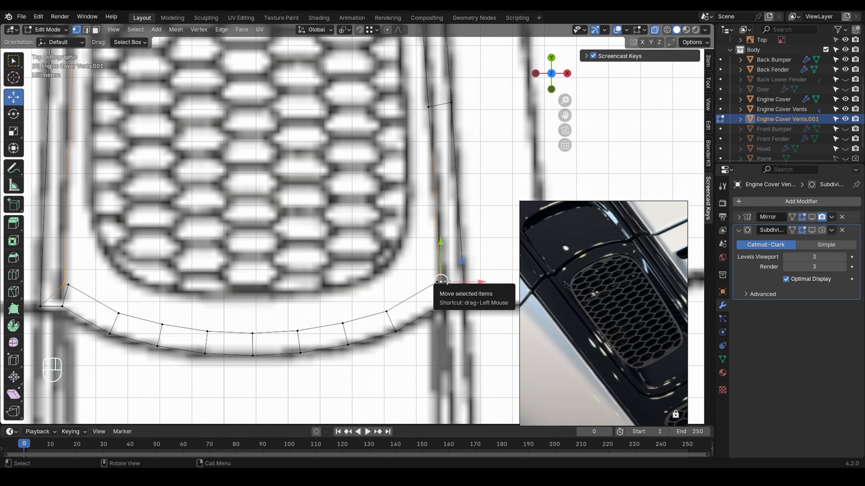
- Try to slide the two selected inset corner vertices up along the side edges by a factor of 0.085
key(g)
key(g)
click(446, 266)
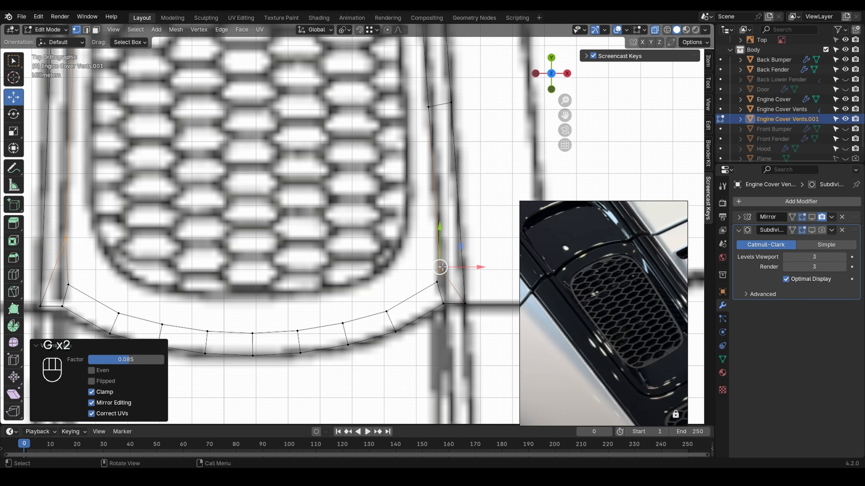
scroll(446, 267, down, 2)
shift+middle_drag(445, 267, 450, 286)
scroll(190, 266, up, 3)
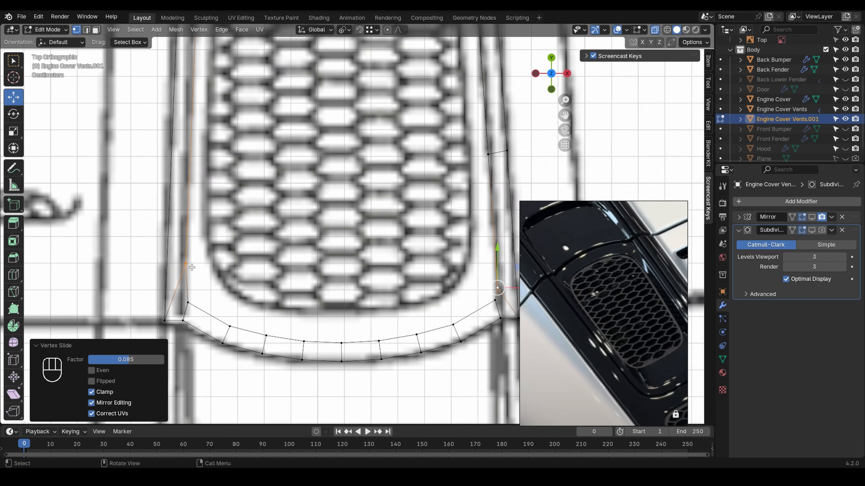
- Try a knife cut from the left slid vertex horizontally across to the outer side edge
click(185, 261)
key(k)
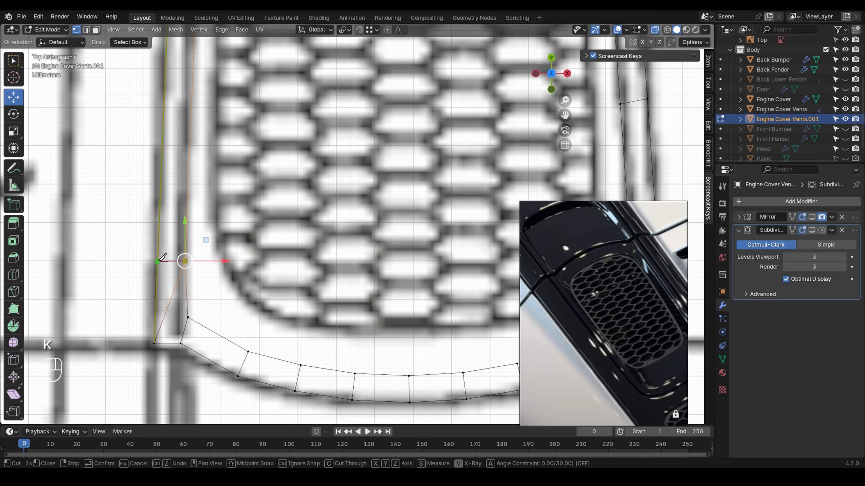
key(space)
shift+middle_drag(163, 258, 422, 291)
scroll(410, 293, down, 2)
- Undo the knife cut and the vertex slide at the inset's lower corners
key(ctrl+z)
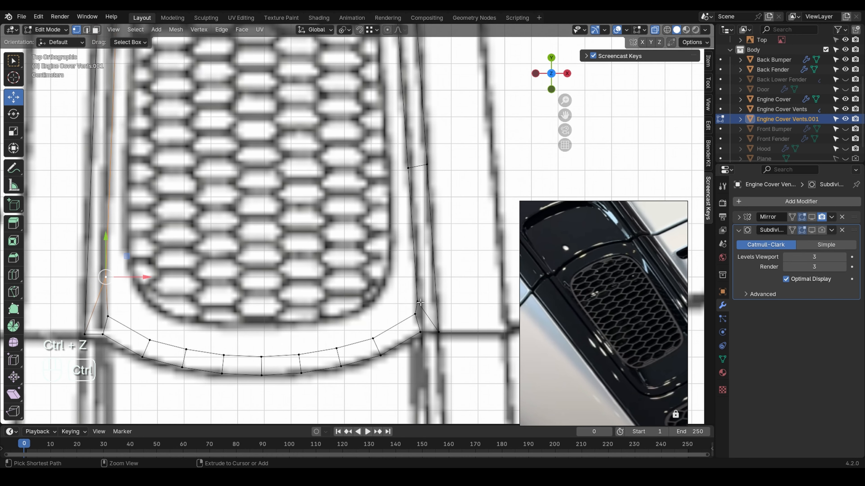
key(ctrl+z)
key(ctrl+z)
key(g)
key(g)
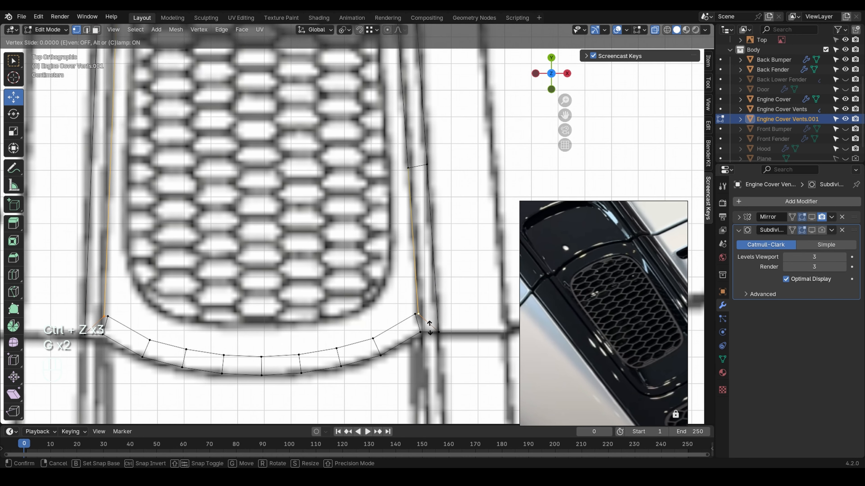
click(432, 314)
key(ctrl+z)
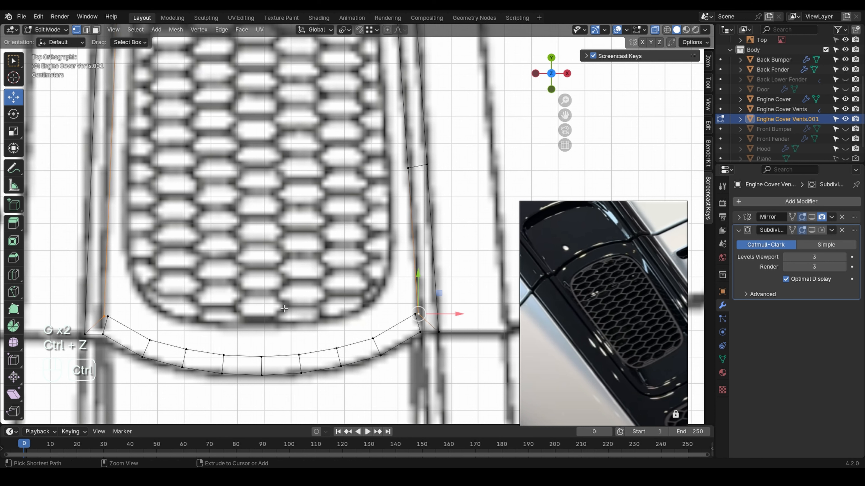
- Slide the two selected inset corner vertices up along the side edges by a factor of about 0.087
key(g)
key(g)
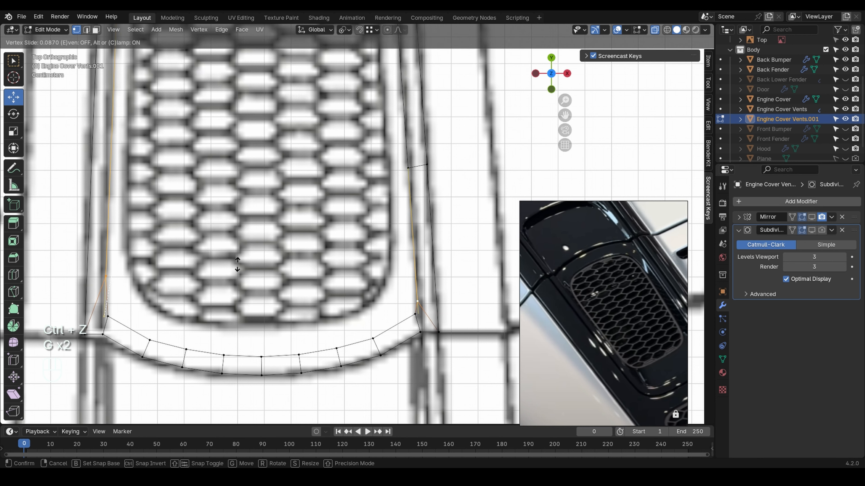
click(240, 262)
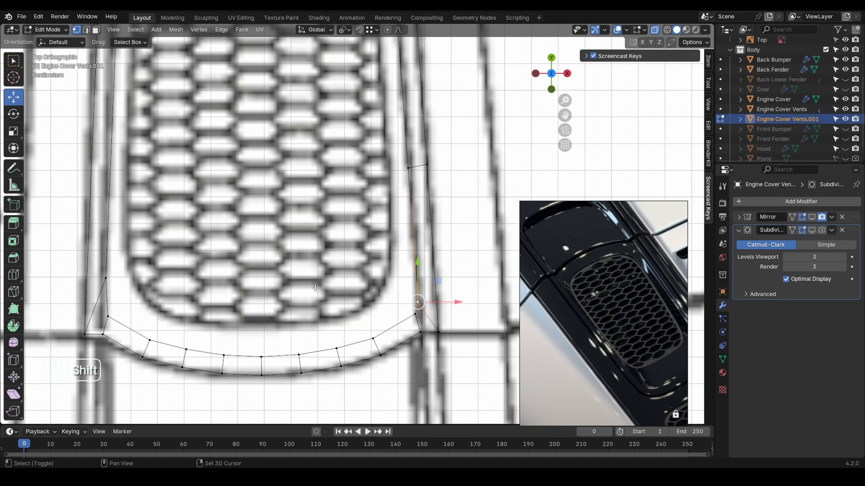
- Try to align the two slid inset vertices horizontally by scaling them to 0 along the global Y axis
shift+click(104, 279)
key(s)
key(y)
key(KP_0)
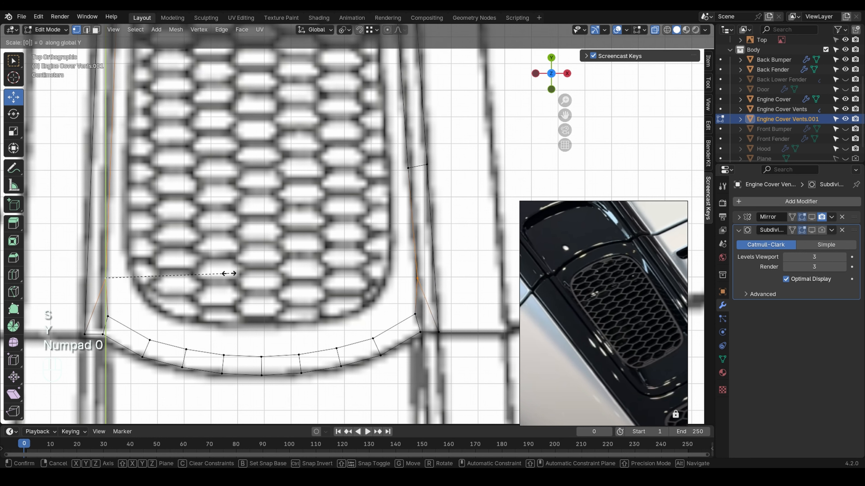
key(Return)
- Try knife cuts from the left and right slid vertices straight across to the outer side edges
key(k)
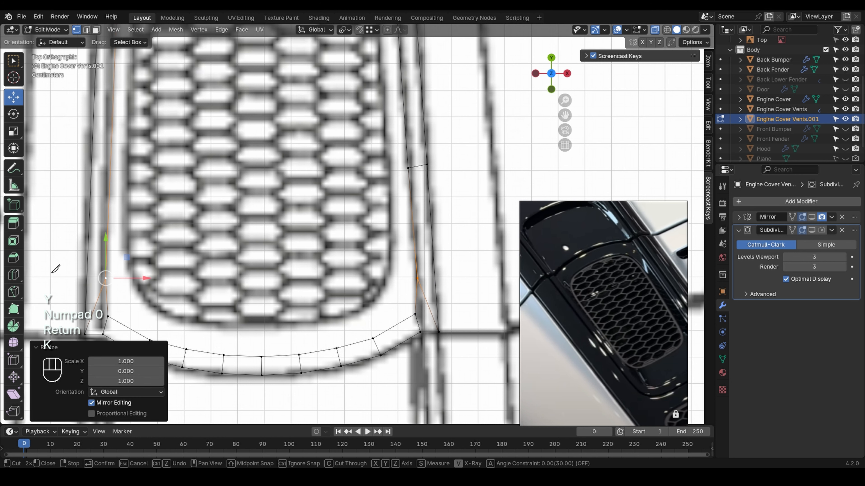
click(107, 278)
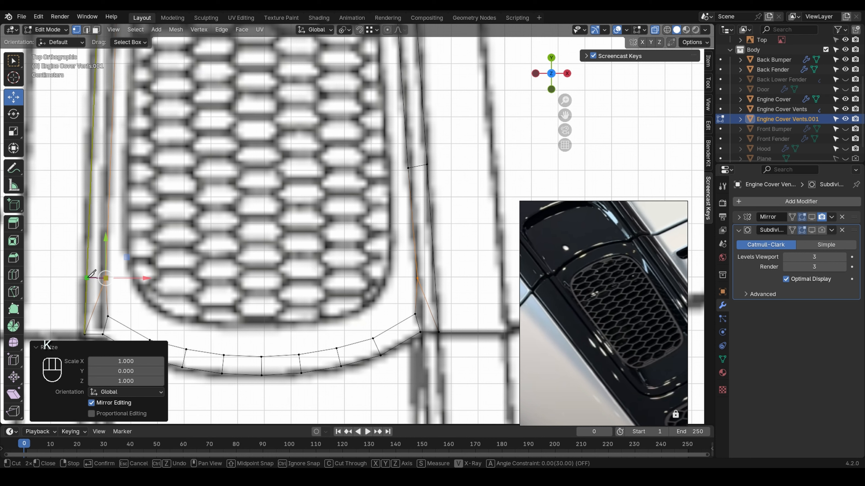
click(87, 278)
key(space)
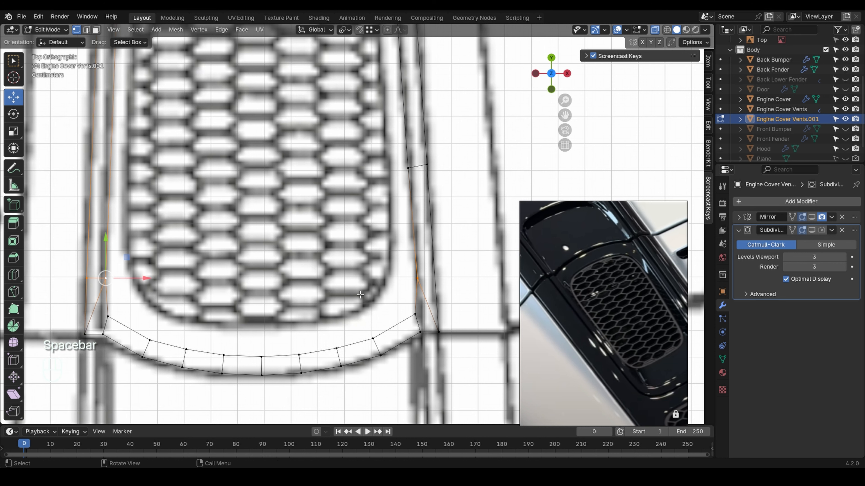
click(412, 279)
key(k)
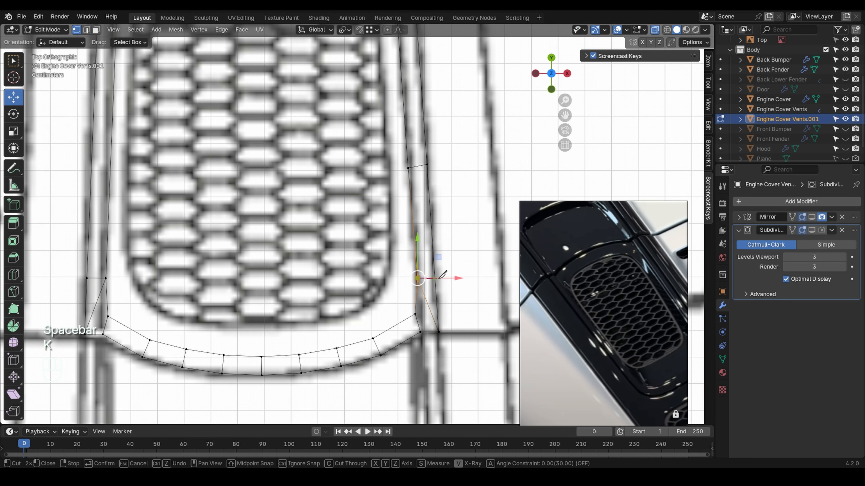
click(435, 277)
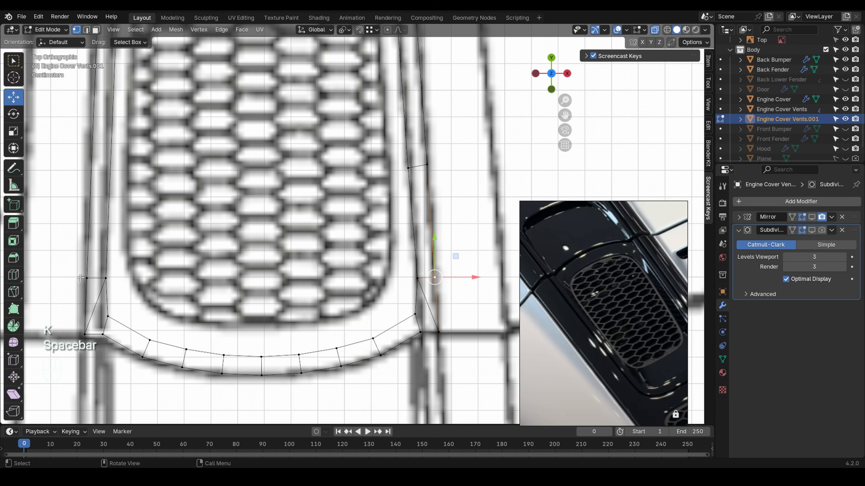
key(space)
- Try to align the two outer end vertices of the knife cuts by scaling them to 0 along Y
key(s)
key(y)
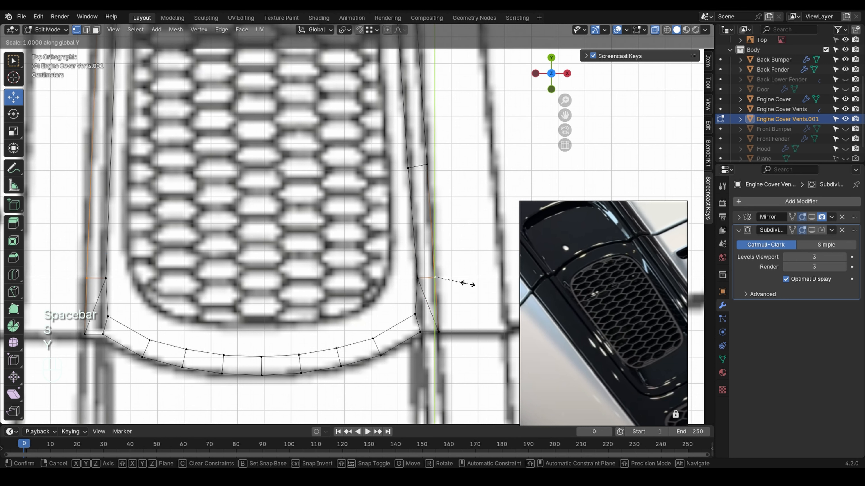
key(KP_0)
key(Return)
- Try dissolving the diagonal edge in the panel's lower-left corner, then undo it
scroll(262, 288, down, 1)
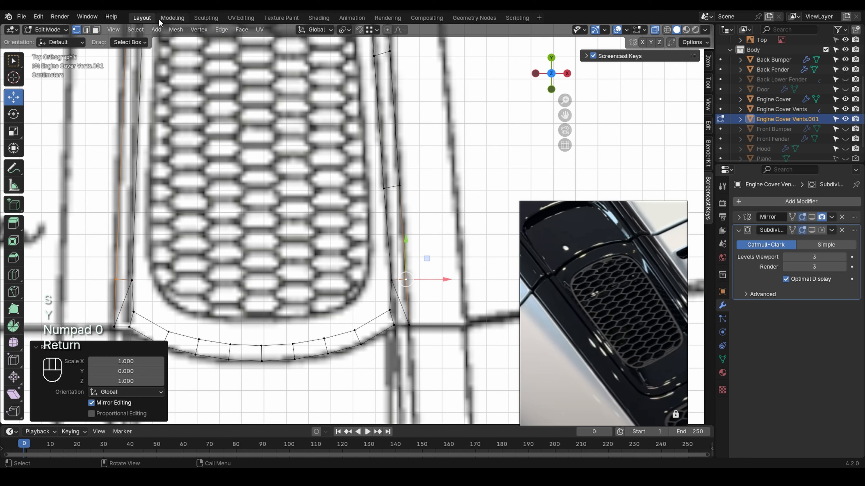
click(87, 31)
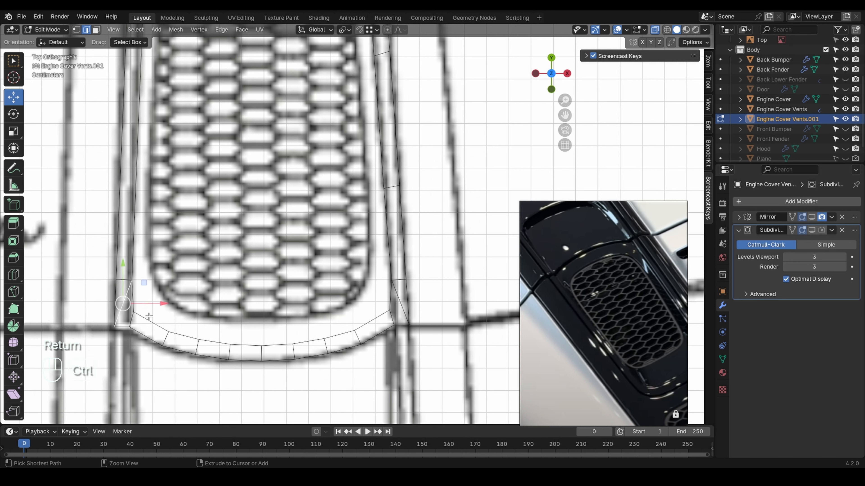
key(ctrl+x)
key(ctrl+z)
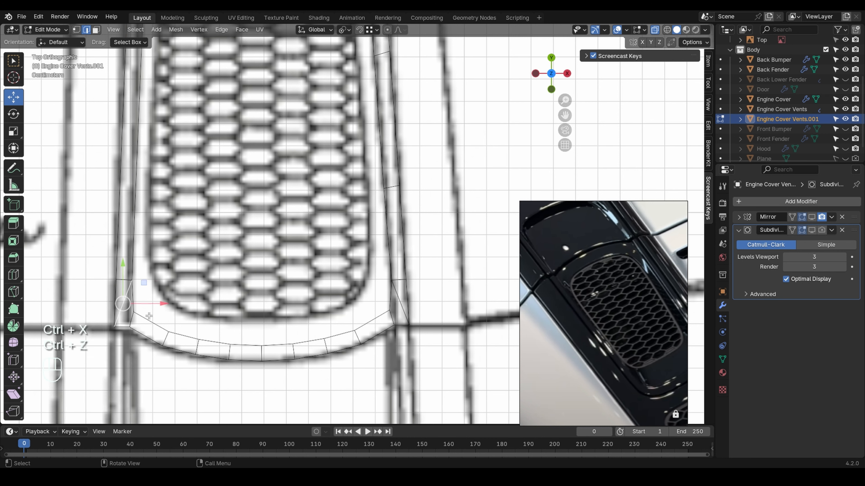
key(x)
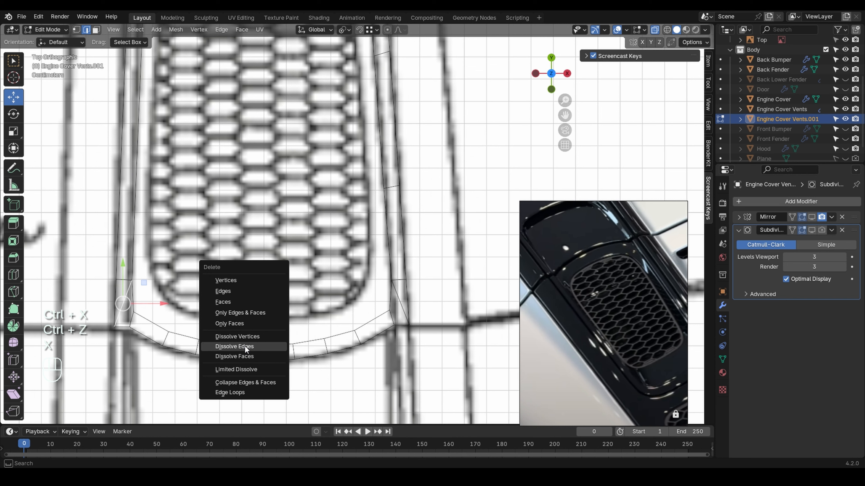
click(246, 347)
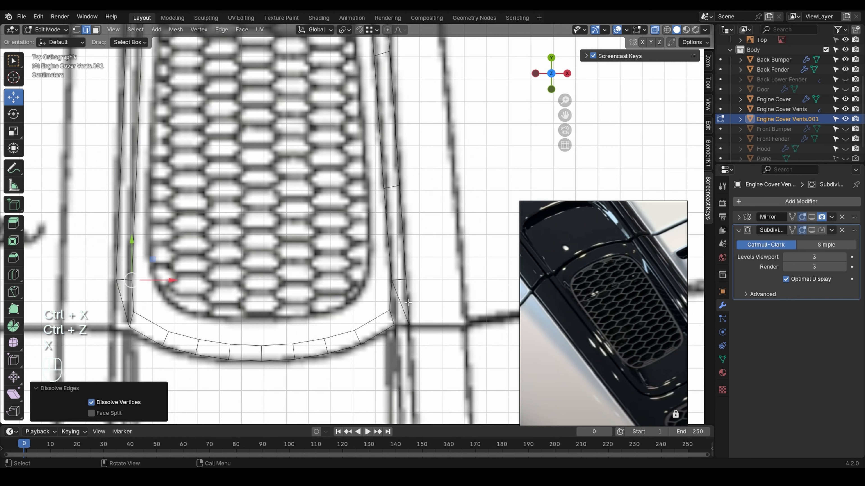
key(ctrl+z)
- With see-through display off, try to move the lower-left corner face and its outer corner vertex, undoing each move
key(alt+z)
scroll(131, 308, up, 4)
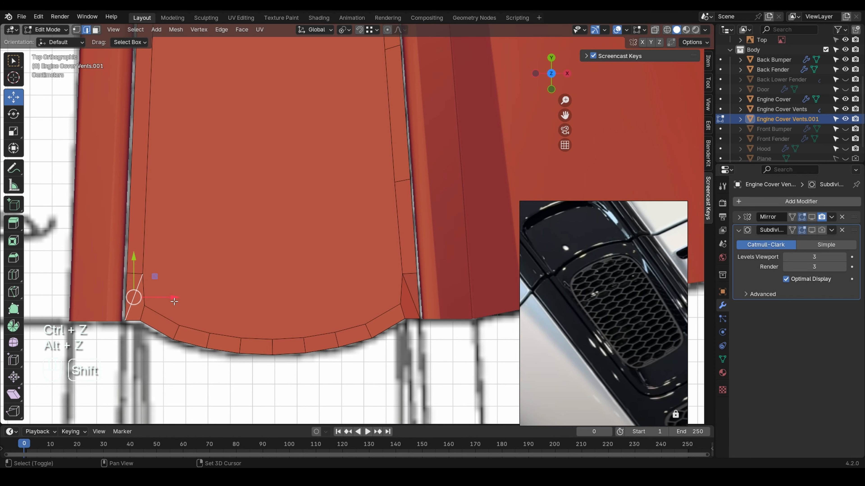
middle_drag(131, 307, 125, 226)
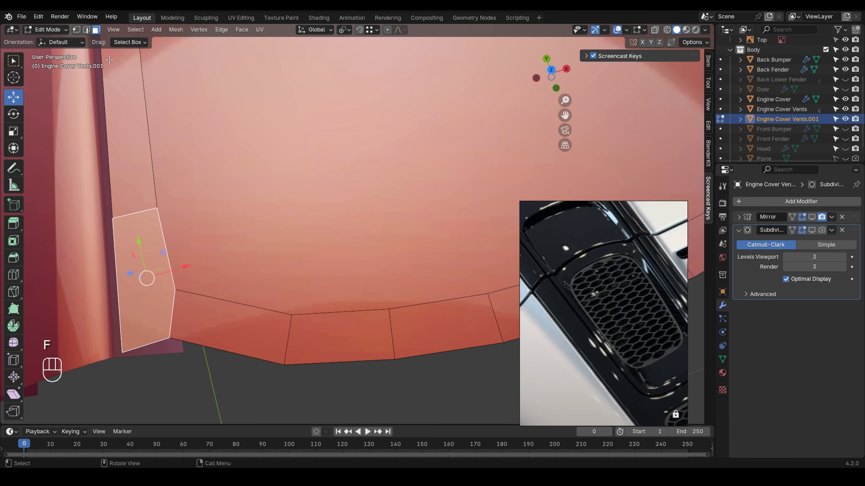
click(77, 30)
key(g)
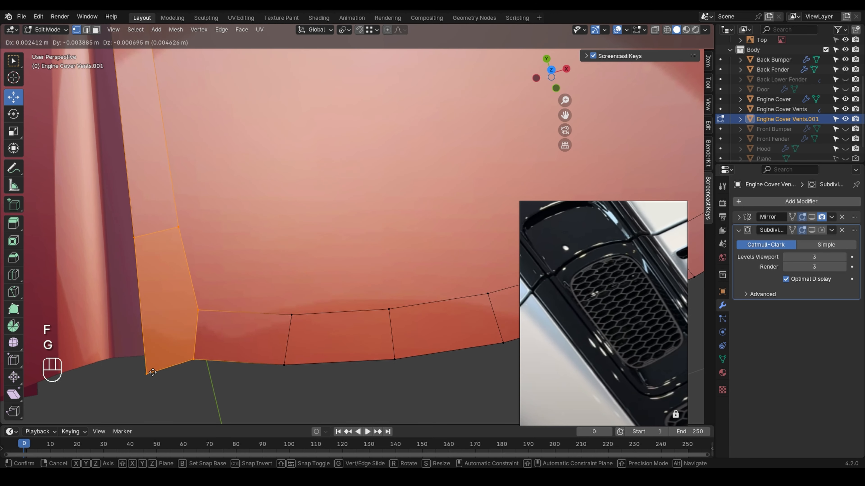
key(ctrl+z)
key(g)
key(ctrl+z)
- Undo the corner face edits, the knife cuts and the vertex alignment, back to the two slid vertices
key(ctrl+z)
key(ctrl+z)
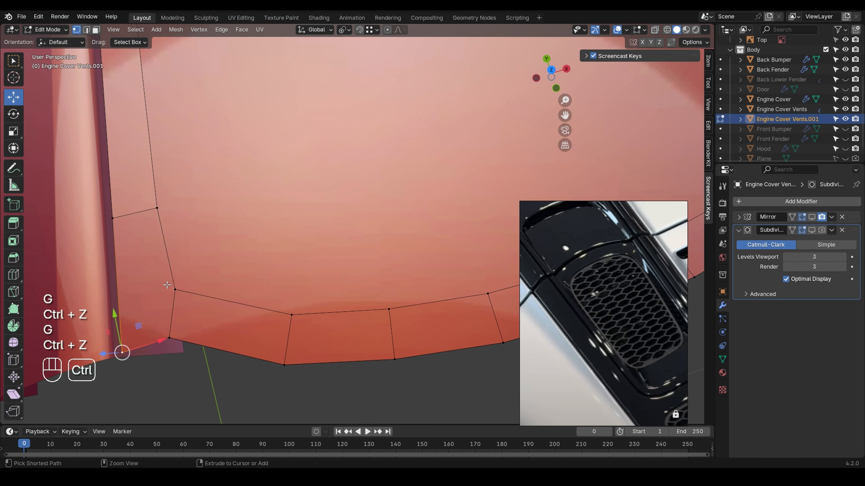
key(ctrl+z)
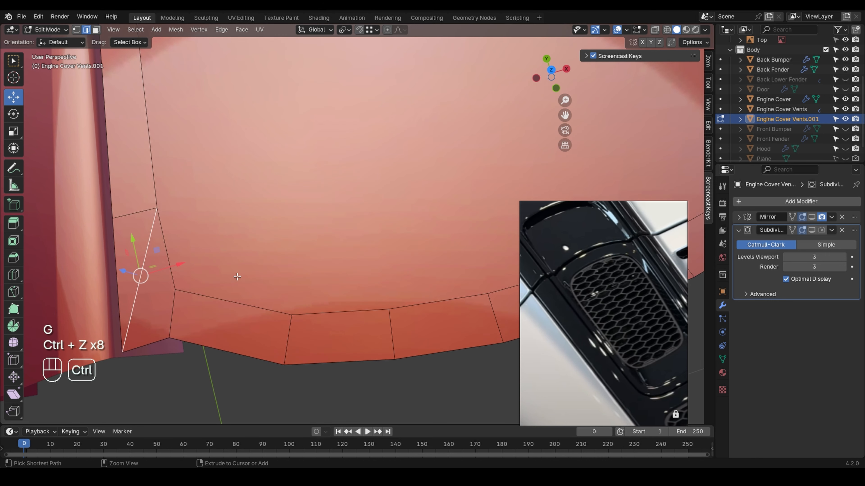
key(ctrl+z)
key(ctrl+z)
key(ctrl+z)
key(ctrl+z)
key(ctrl+z)
key(ctrl+z)
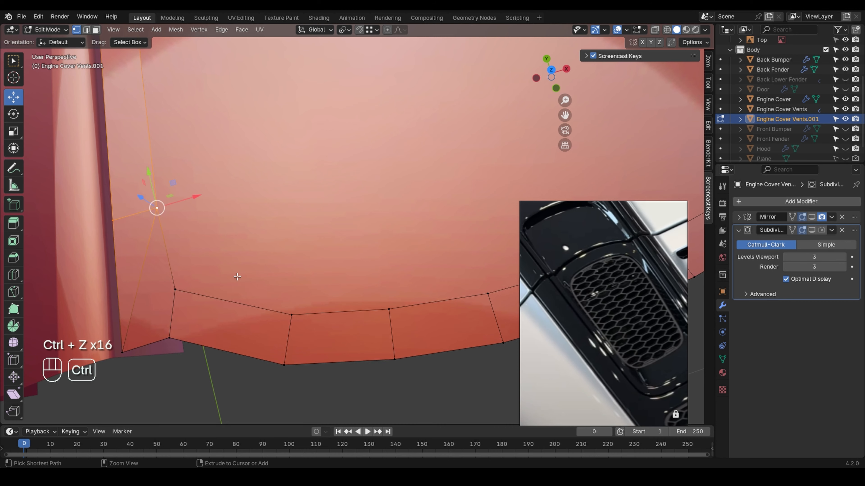
- In see-through top view, align the two slid inset vertices horizontally by scaling them to 0 along the global Y axis
scroll(237, 277, down, 3)
shift+middle_drag(442, 293, 349, 319)
key(grave)
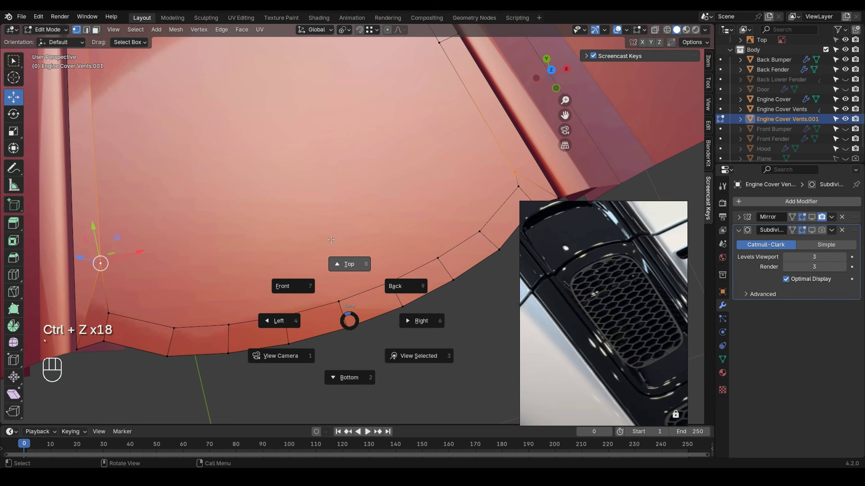
click(348, 265)
scroll(326, 239, down, 1)
scroll(326, 239, down, 1)
shift+middle_drag(326, 239, 272, 331)
key(alt+z)
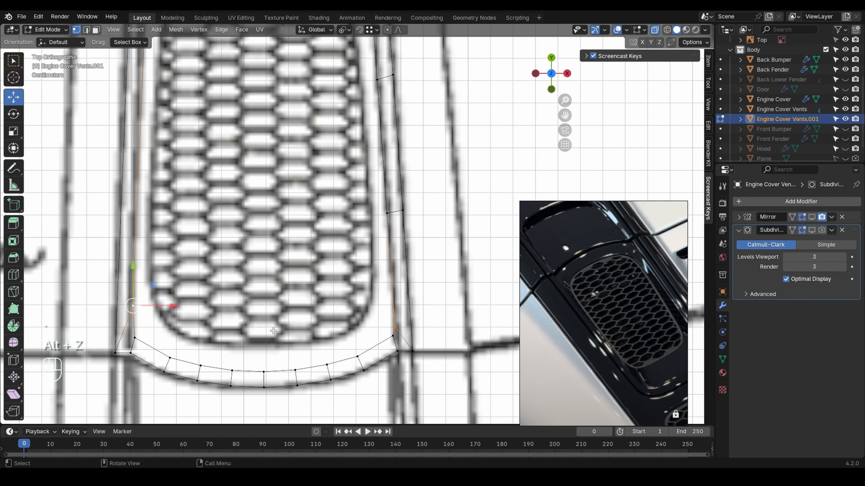
click(357, 355)
shift+middle_drag(361, 318, 358, 336)
click(400, 347)
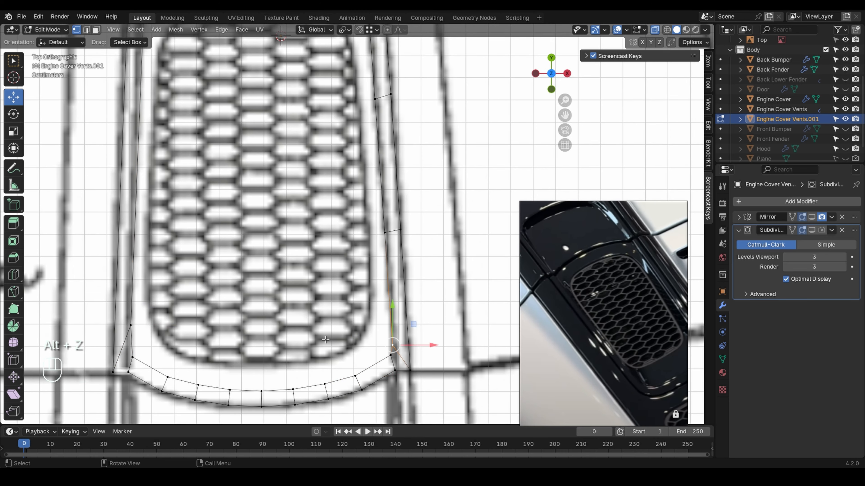
shift+click(129, 324)
key(s)
key(y)
key(KP_0)
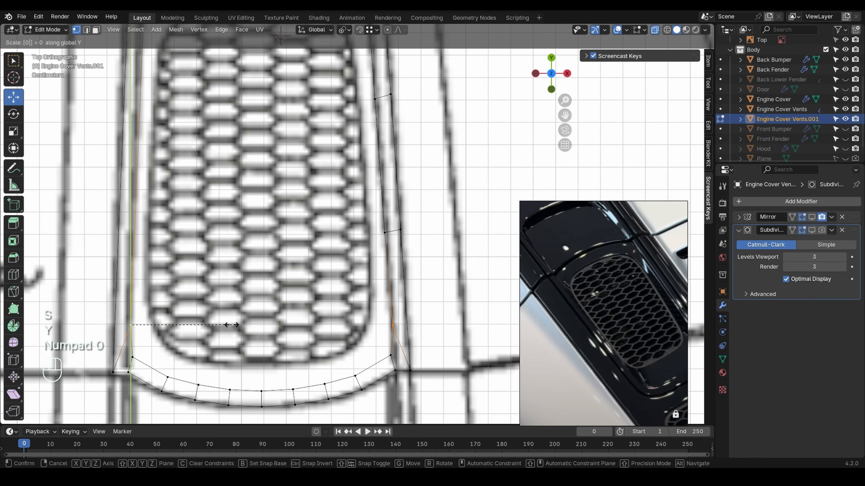
key(Return)
- Turn off see-through display and delete the large central face inside the vent's inset rim
scroll(234, 325, down, 3)
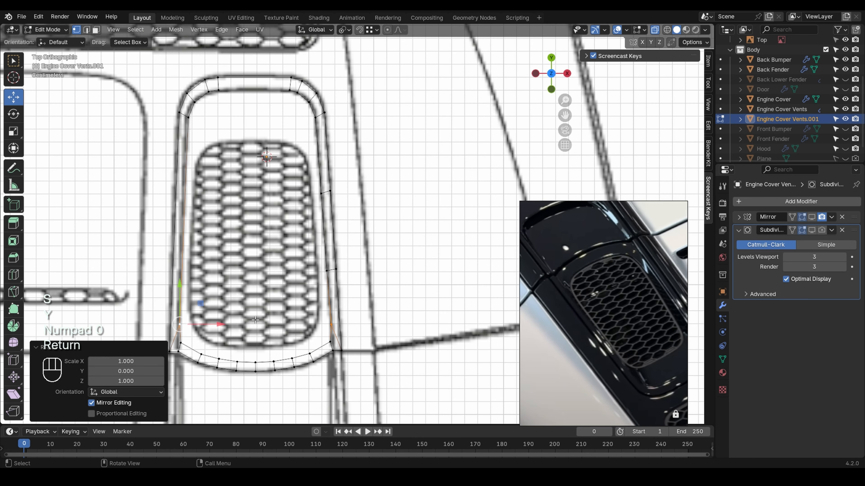
click(96, 30)
key(alt+z)
click(251, 227)
key(x)
click(213, 184)
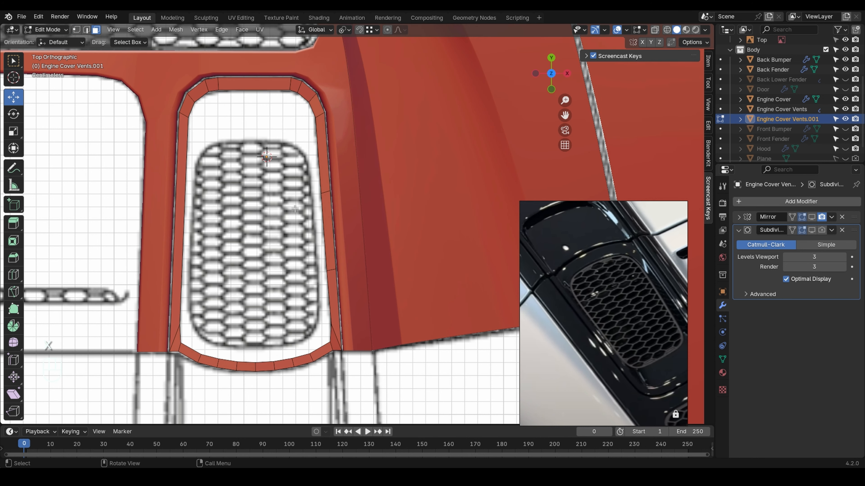
- Select the rim's inner edge loop and extrude it down about 0.031 m along Z
mouse_move(295, 209)
middle_down()
mouse_move(315, 197)
mouse_move(348, 130)
mouse_move(372, 119)
mouse_move(353, 98)
mouse_move(331, 101)
mouse_move(323, 190)
mouse_move(302, 210)
middle_up()
scroll(153, 292, up, 1)
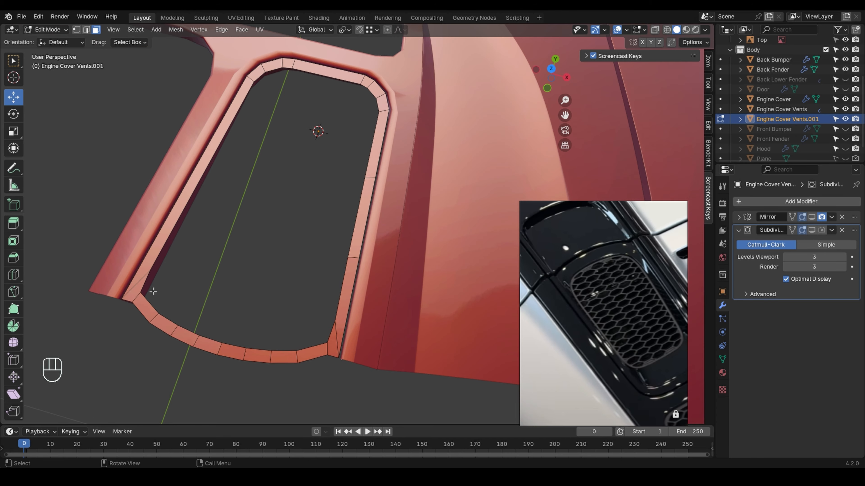
scroll(153, 291, up, 1)
alt+click(150, 308)
middle_drag(150, 308, 249, 225)
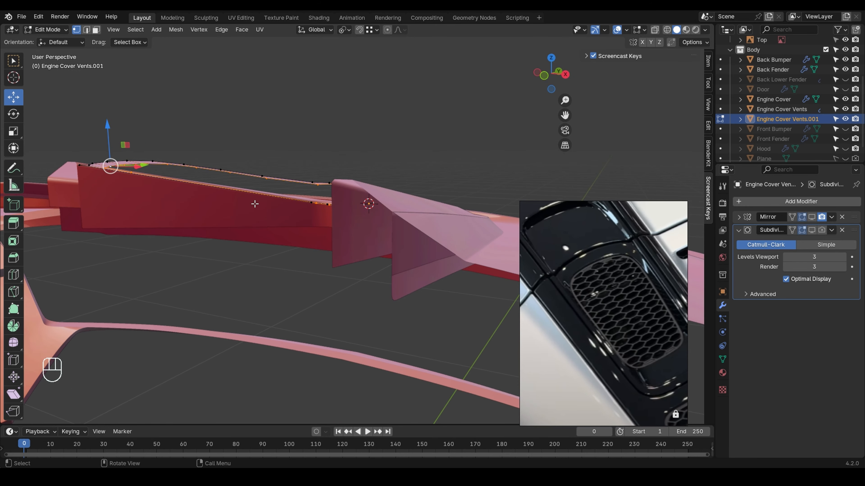
key(e)
key(z)
click(235, 270)
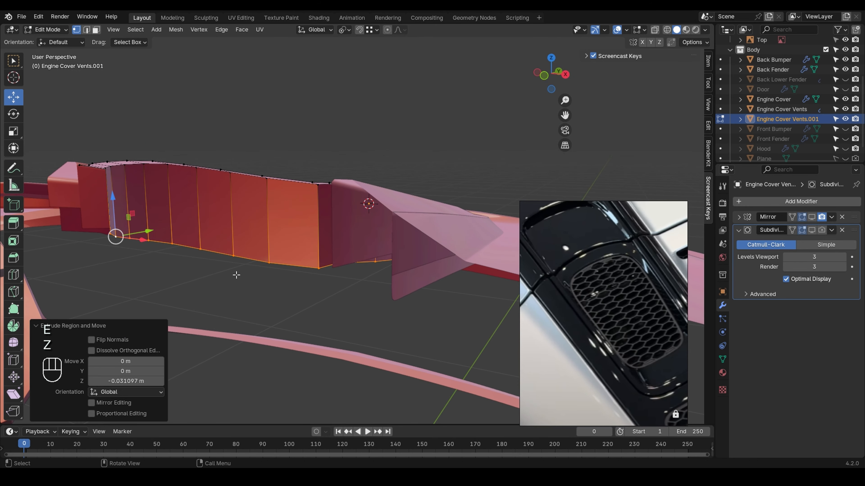
- Adjust the height of the extruded inner loop by moving it along Z
middle_drag(236, 271, 344, 263)
key(g)
key(z)
click(306, 275)
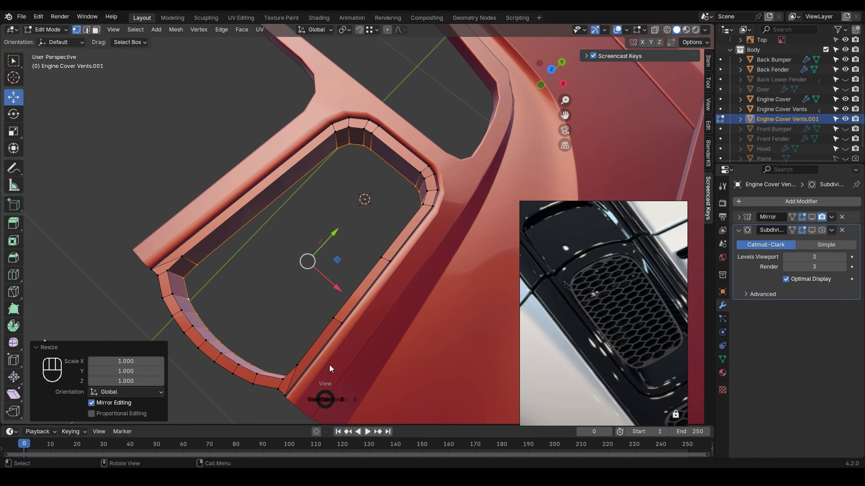
- In top view, scale the extruded inner loop down to about 0.884 to approach the blueprint's mesh outline
key(KP_7)
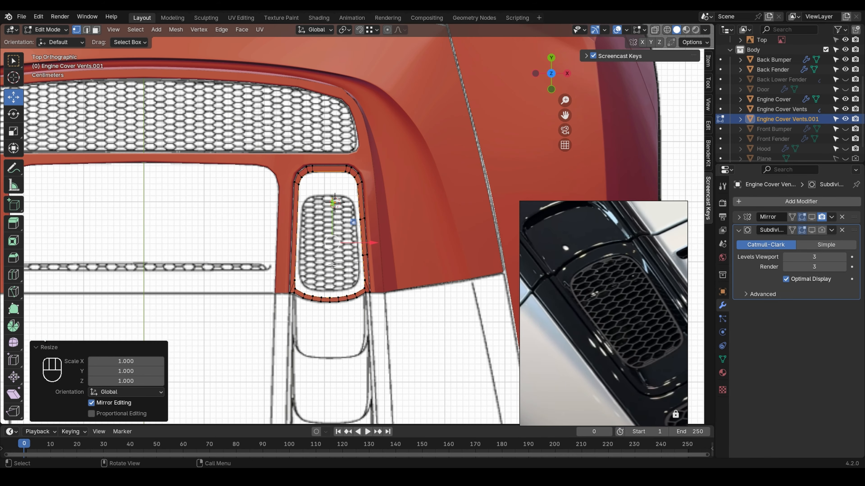
scroll(328, 232, up, 5)
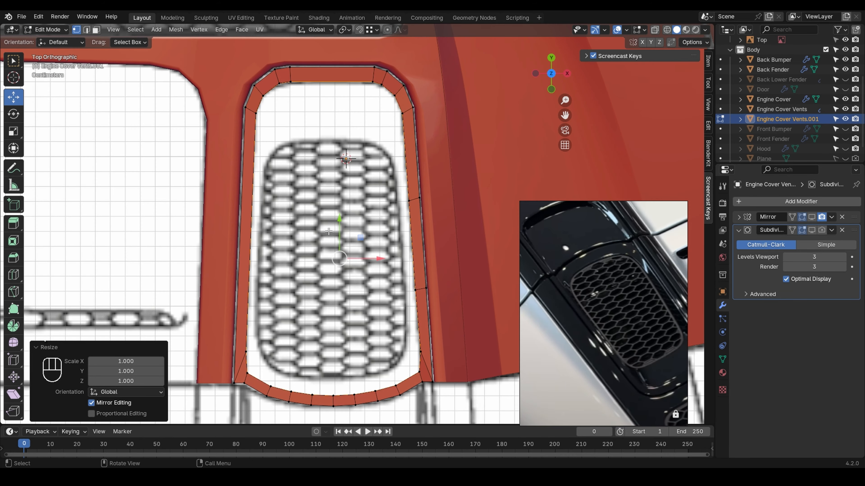
shift+middle_drag(334, 252, 318, 253)
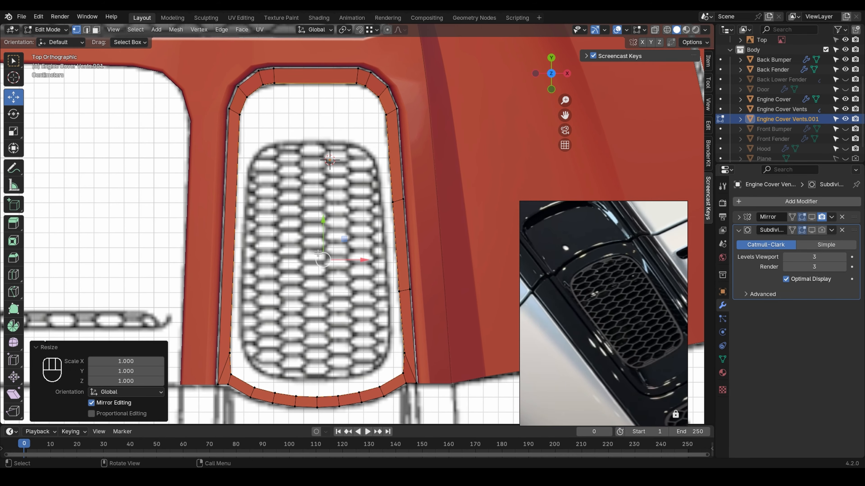
click(372, 30)
key(s)
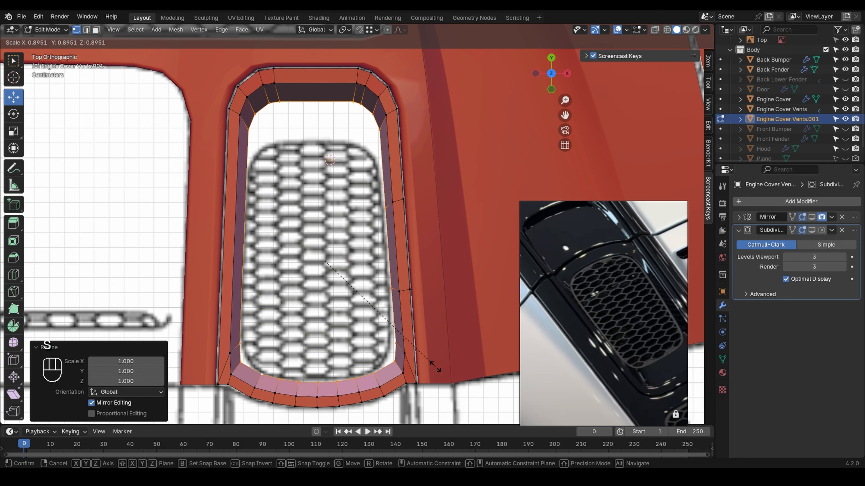
click(432, 367)
- Try to scale the inner loop along Z around the middle vertex of its curved end, and restore the uniformly scaled loop
key(shift)
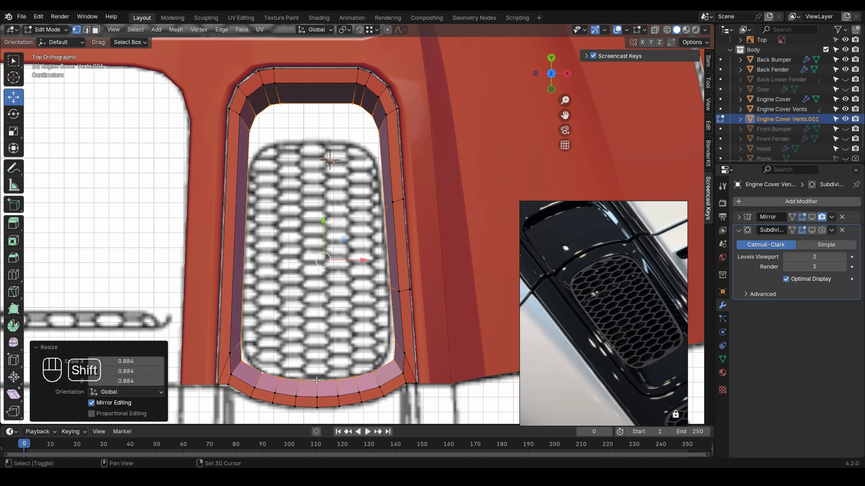
click(344, 30)
click(359, 86)
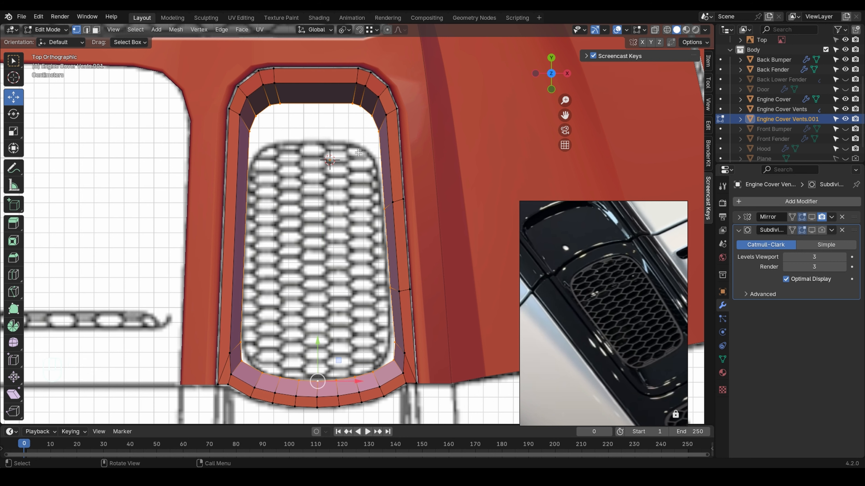
key(s)
key(z)
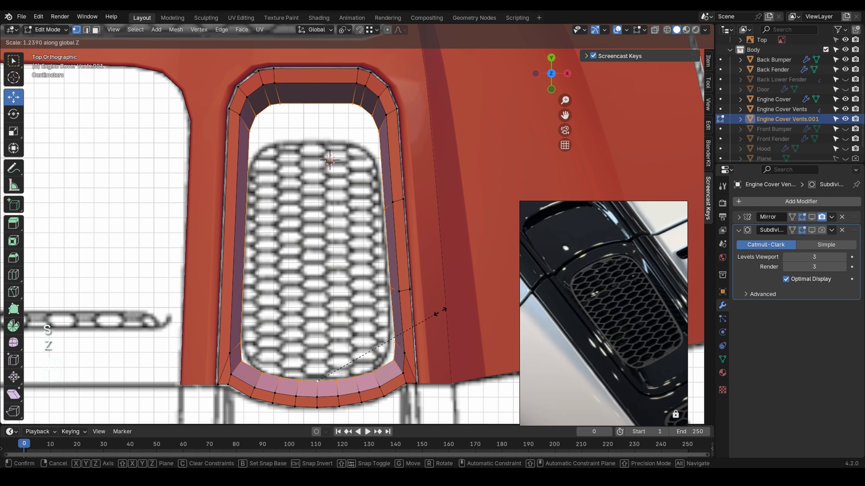
key(ctrl+z)
key(ctrl+z)
key(ctrl+z)
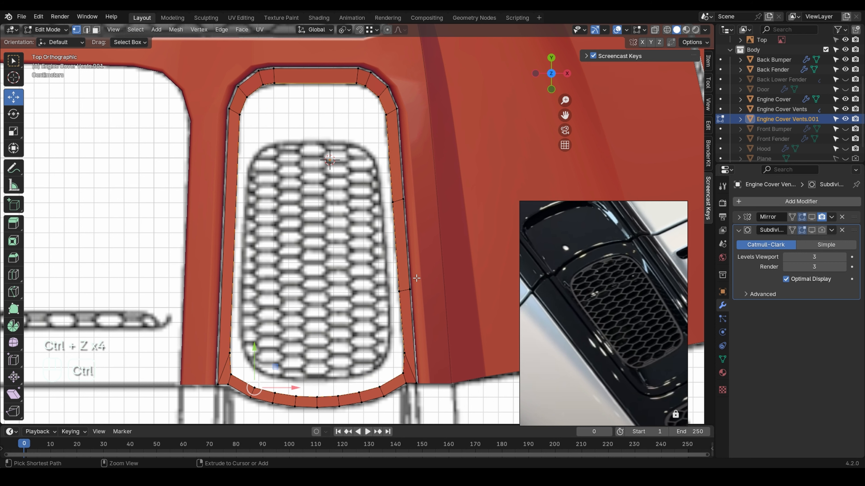
key(ctrl+shift+z)
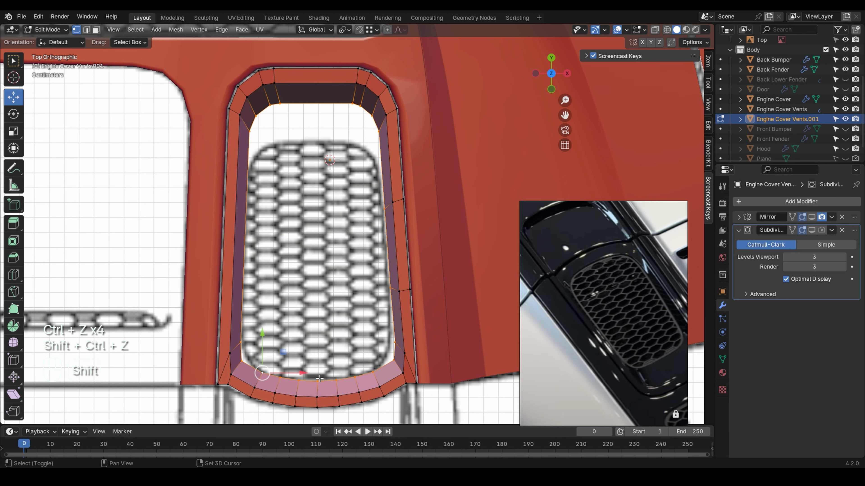
- Try to scale the inner loop to about 0.669 along Z with the pivot on the Active Element, and undo it
click(344, 29)
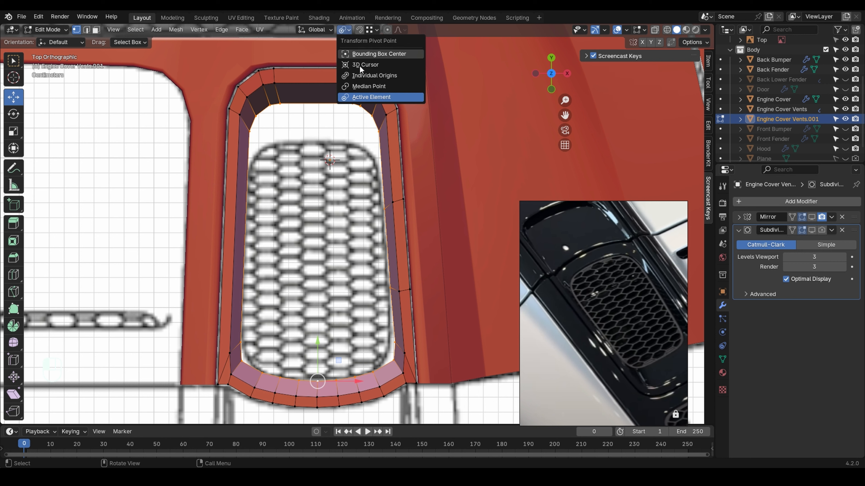
click(369, 98)
key(s)
key(z)
click(380, 245)
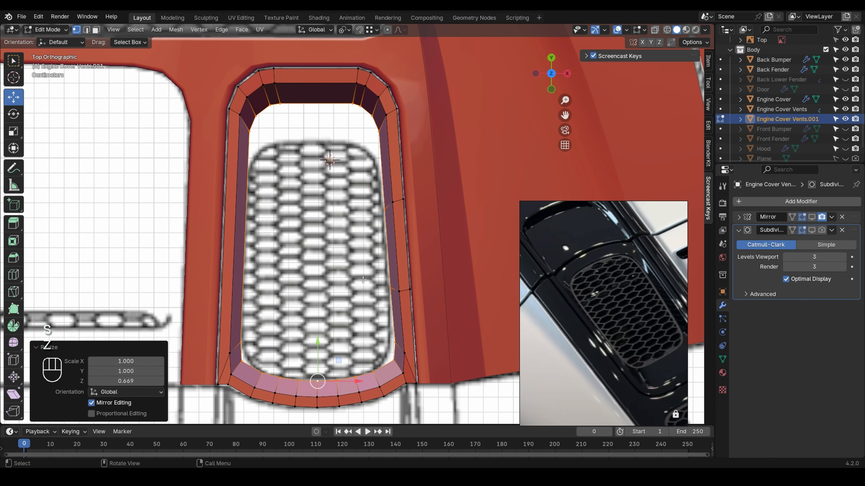
key(ctrl+z)
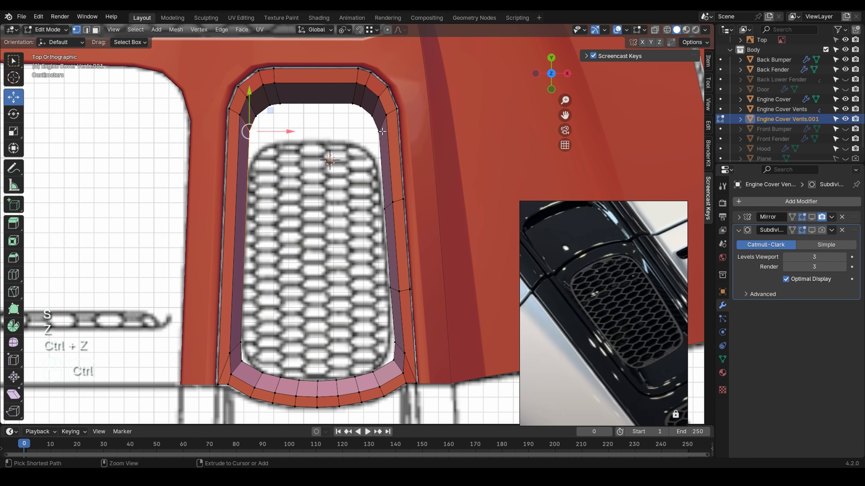
- Select the inner loop's upper arc between its side vertices and move it -0.026177 m along Y to match the blueprint mesh
ctrl+click(382, 132)
key(g)
key(y)
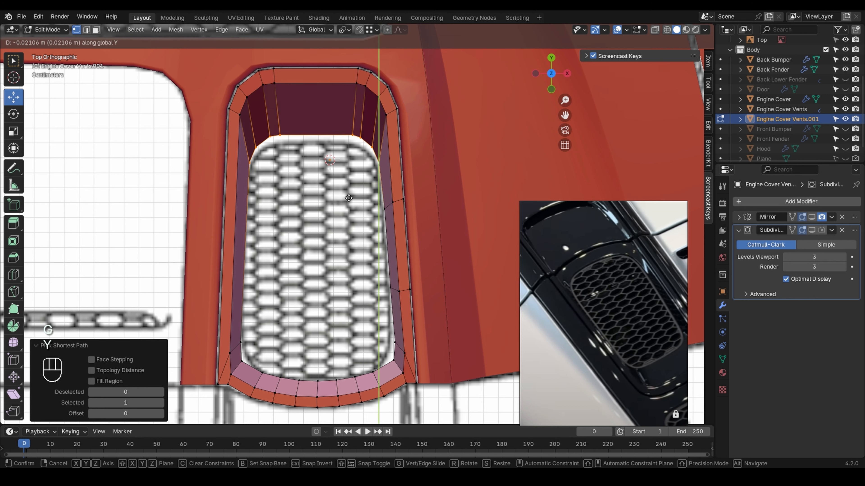
click(350, 204)
key(alt+z)
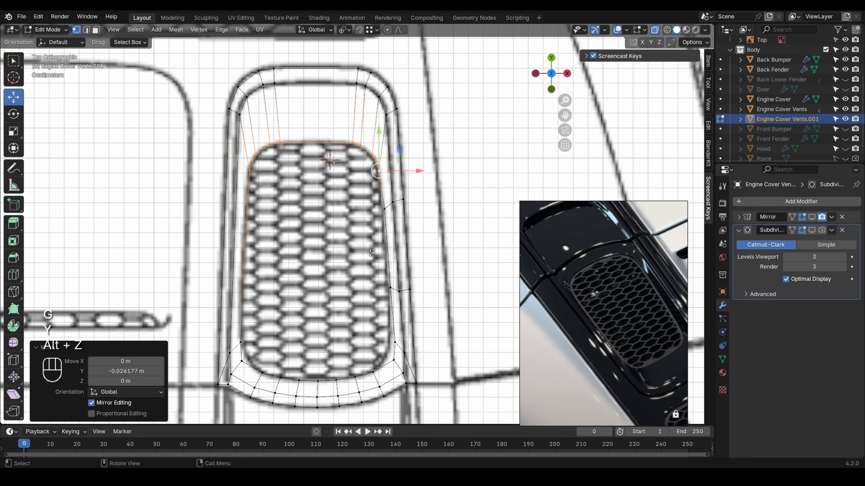
key(alt+z)
key(alt+z)
key(alt+z)
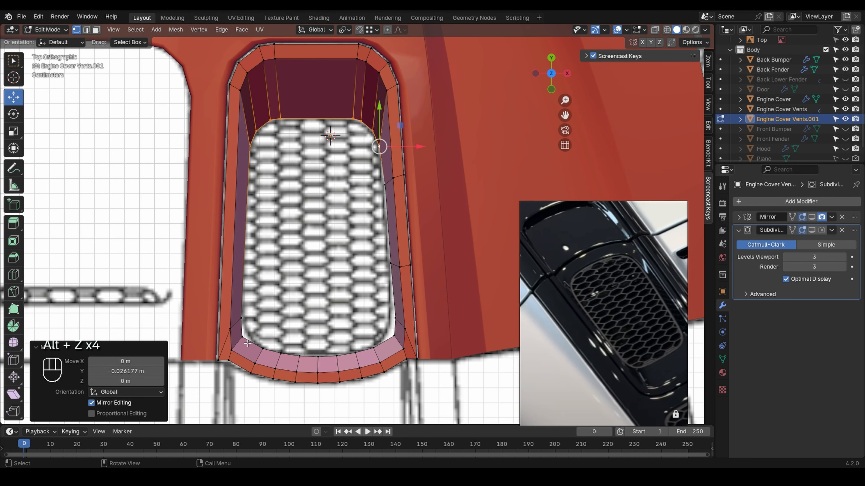
- Select the two opposite corner vertices of the inner loop at the vent's curved lower end
click(244, 340)
shift+click(393, 340)
scroll(392, 339, up, 2)
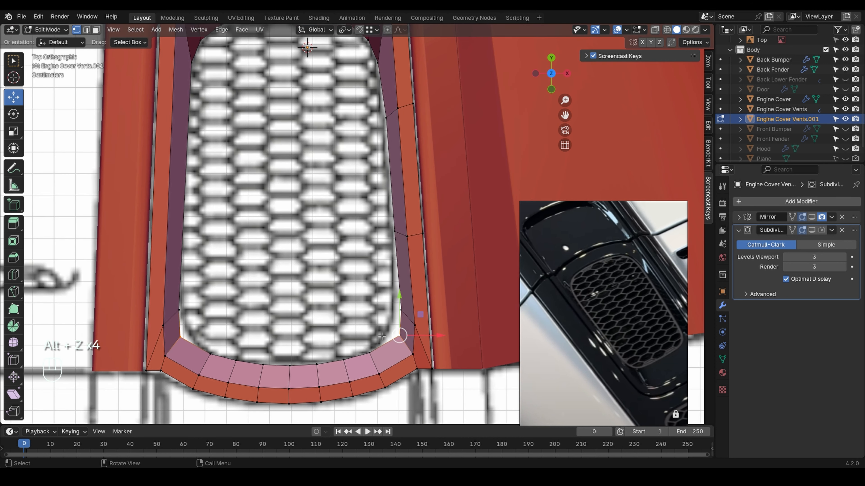
- Try to scale the two lower corner vertices along X around the active vertex, and undo it
key(s)
key(x)
click(431, 392)
key(ctrl+z)
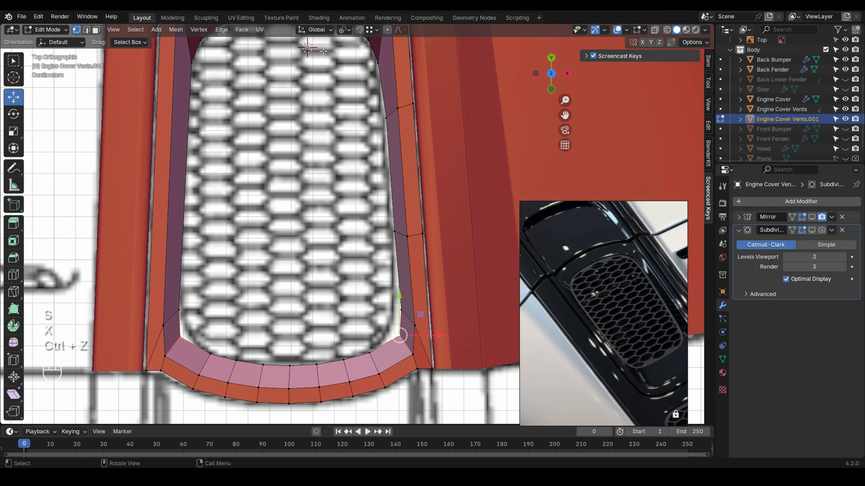
- Set the transform pivot to Median Point and scale the two lower corner vertices to about 0.897 along X
click(344, 29)
click(362, 86)
key(s)
key(x)
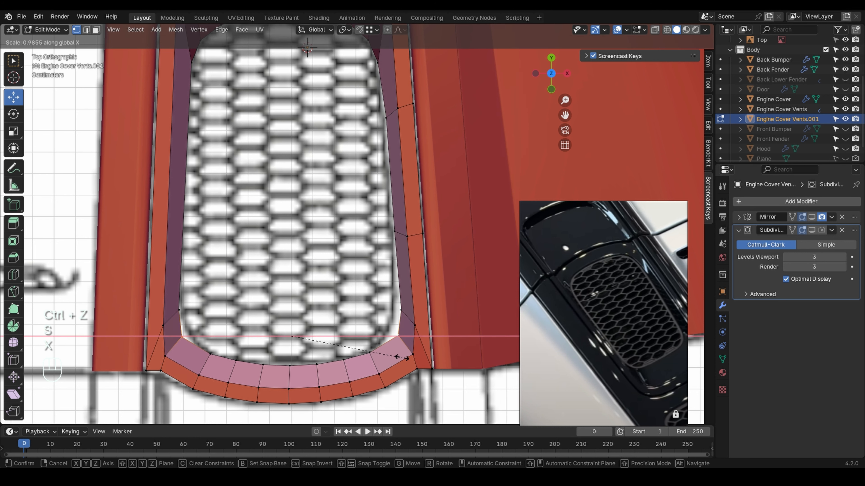
click(391, 358)
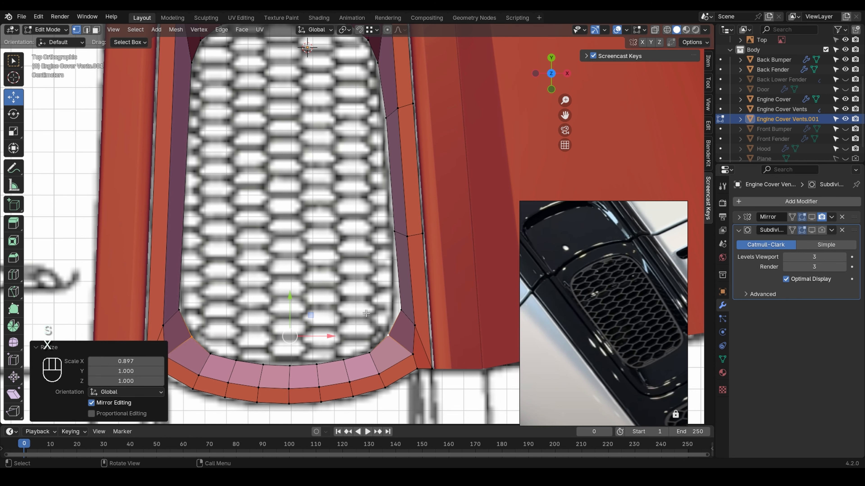
- Scale the pair of inner loop vertices just above the lower corners to about 0.947 along X
click(404, 310)
shift+click(180, 309)
key(s)
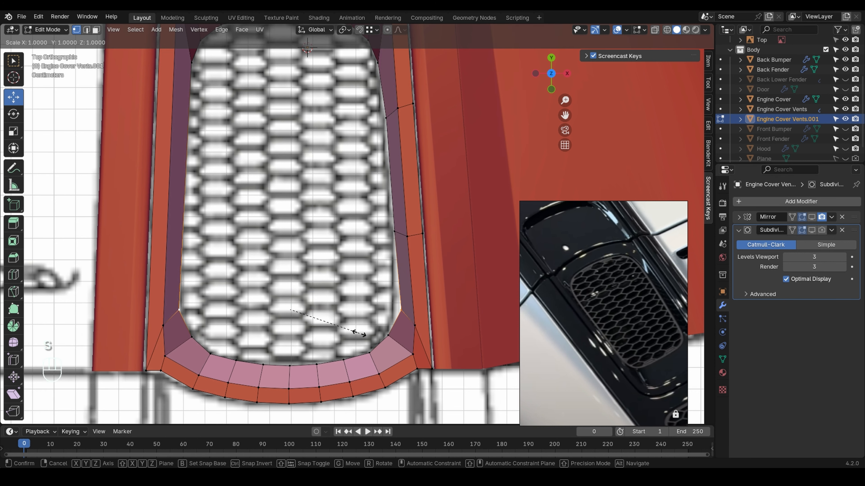
key(x)
click(354, 333)
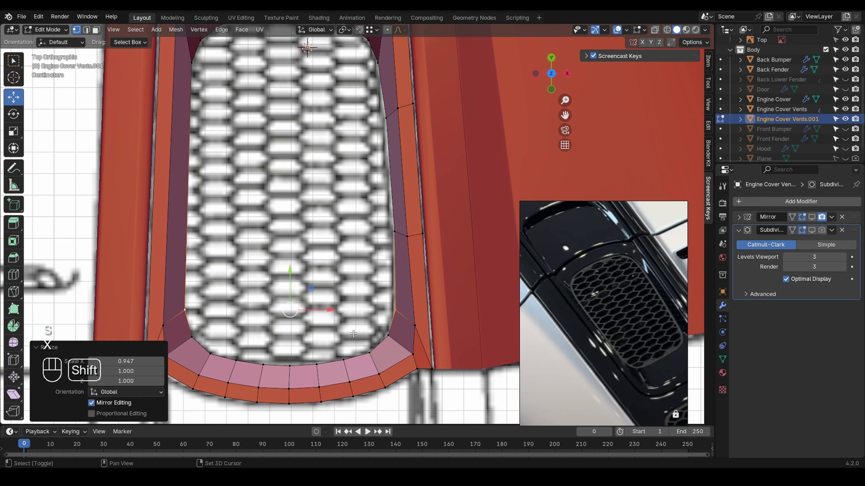
- Add a loop cut across the vent's left wall and rim, sliding it toward the upper end with factor -0.464
shift+middle_drag(328, 253, 315, 293)
scroll(332, 304, down, 2)
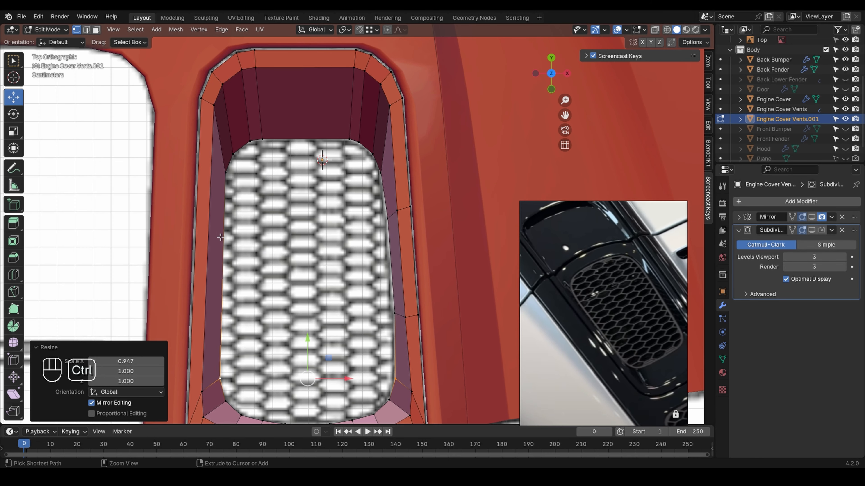
key(ctrl+r)
click(215, 212)
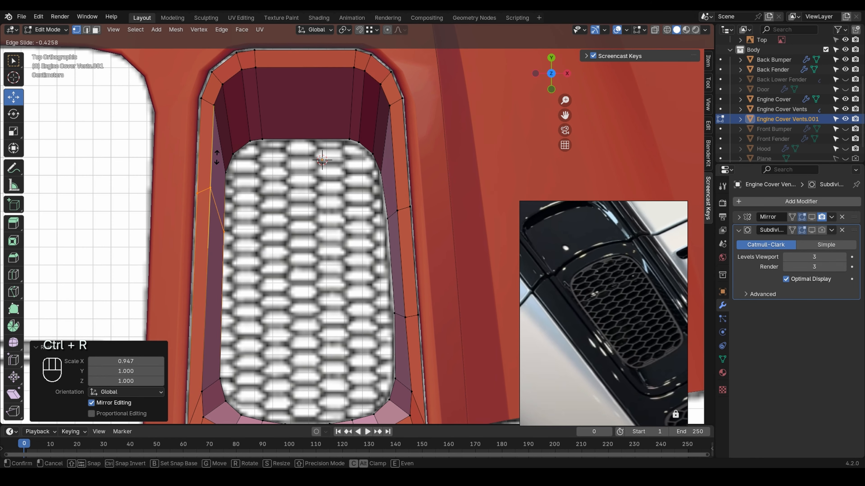
click(216, 147)
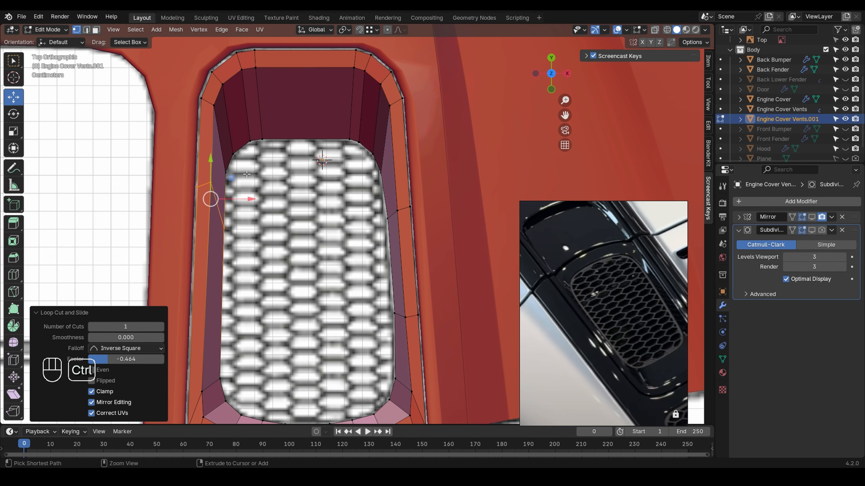
- Slide the new cut's rim edge by a factor of about 0.121 and its outermost vertex by about 0.118
key(g)
key(g)
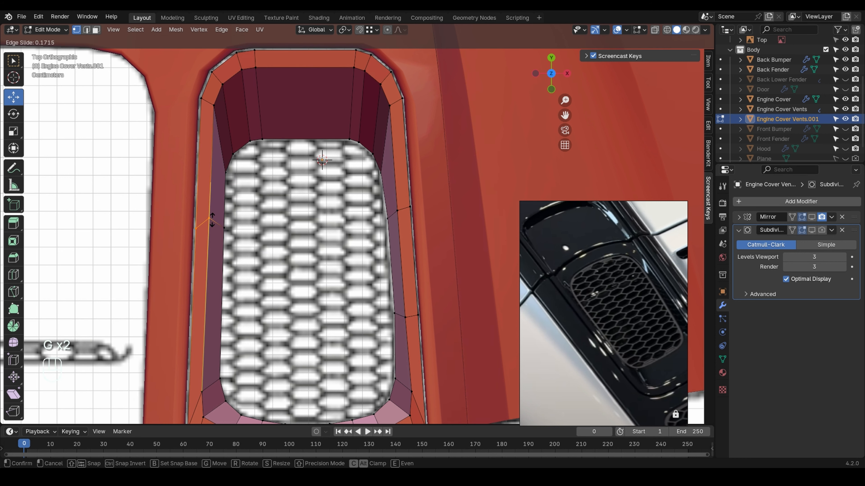
click(212, 212)
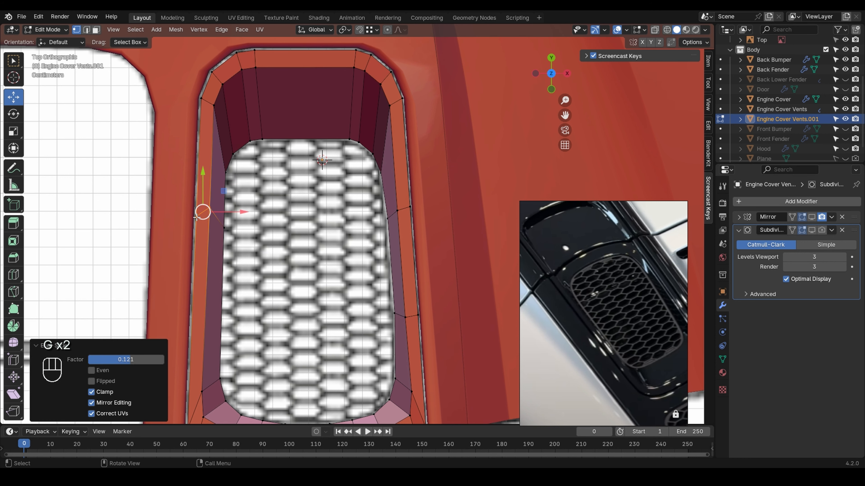
key(g)
key(g)
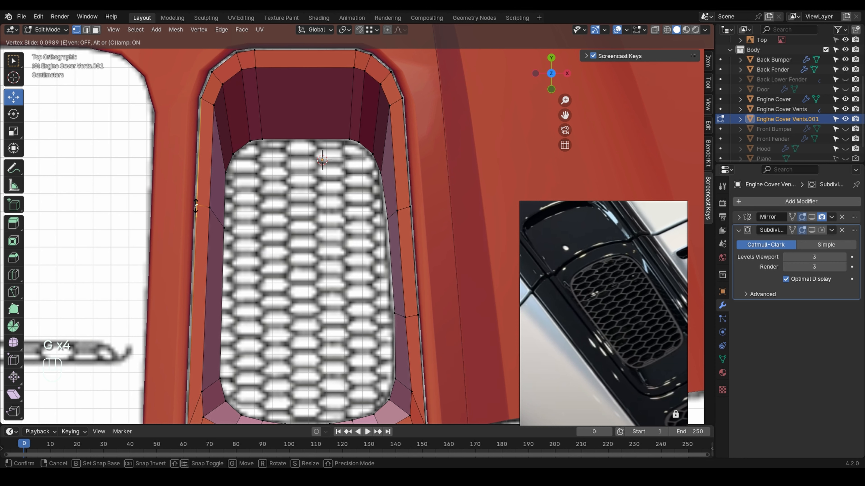
click(196, 204)
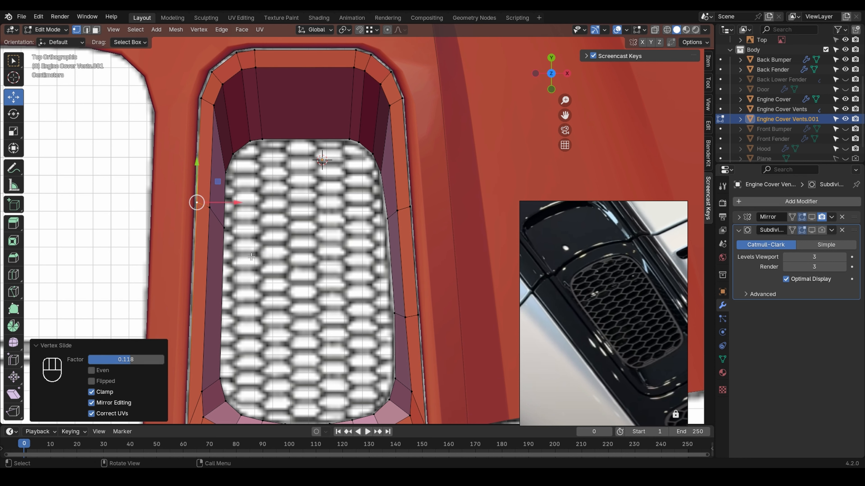
- Add a second loop cut lower on the vent's left wall, level with the lower cut on the right wall
shift+middle_drag(251, 257, 232, 209)
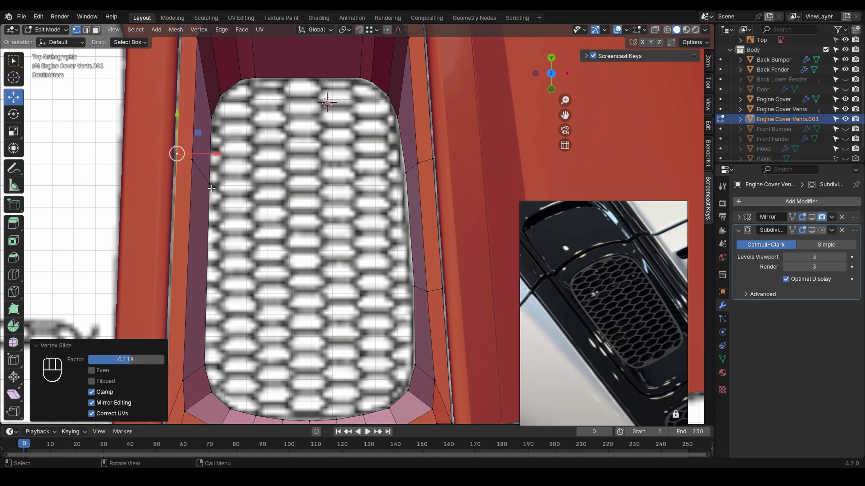
key(ctrl+r)
click(199, 296)
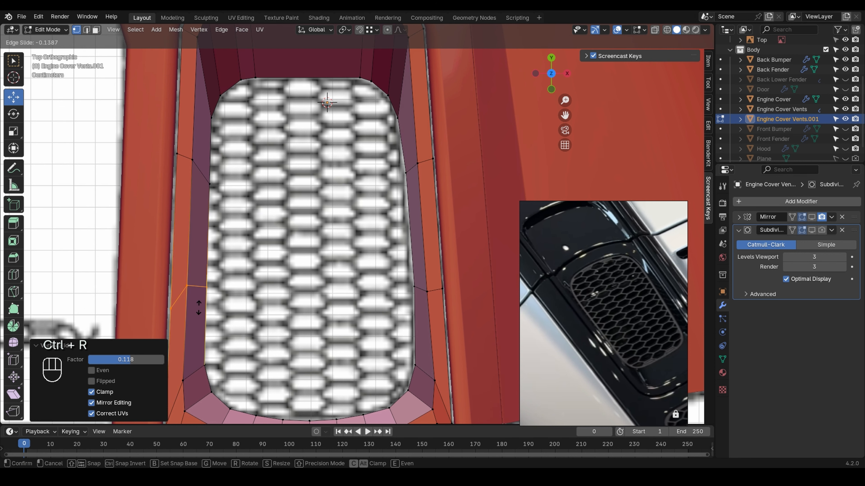
click(196, 304)
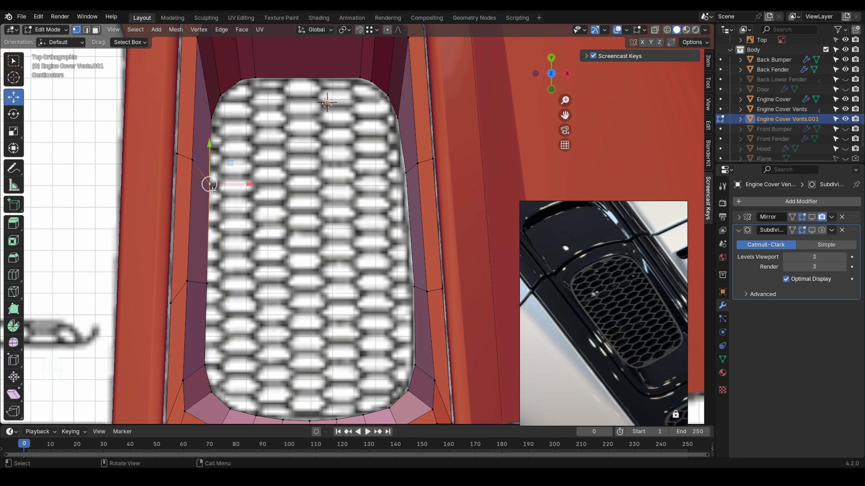
- Align the upper cuts' two opposite inner loop vertices horizontally by scaling them to 0 along the global Y axis
shift+middle_drag(208, 183, 207, 213)
shift+click(407, 209)
key(s)
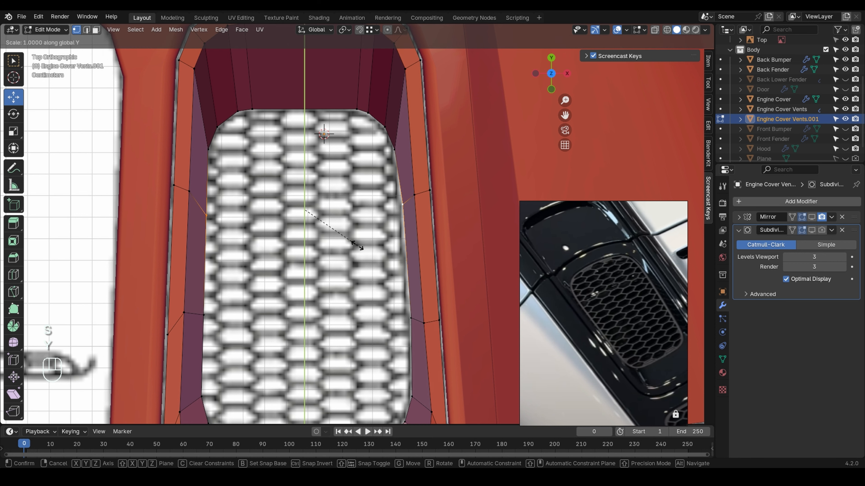
key(y)
key(KP_0)
key(Return)
- Try to align the upper cuts' two opposite rim vertices by scaling them to 0 along Y, and undo it
click(186, 193)
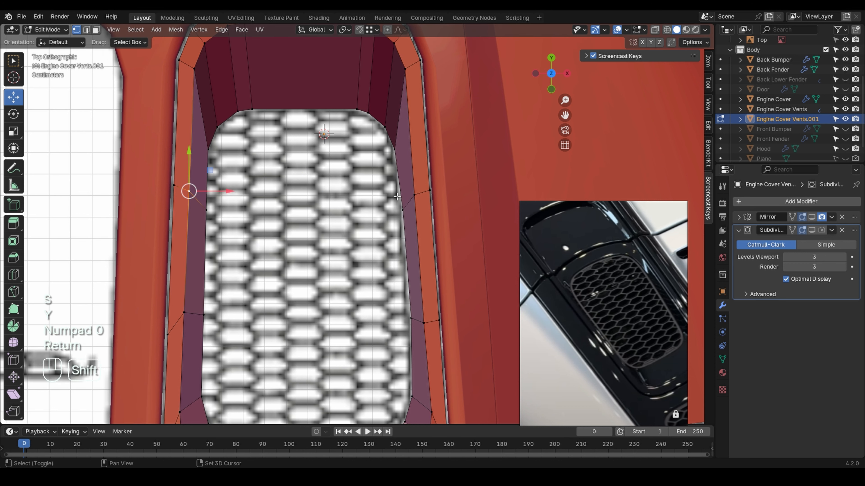
shift+click(415, 193)
key(s)
key(y)
key(KP_0)
key(Return)
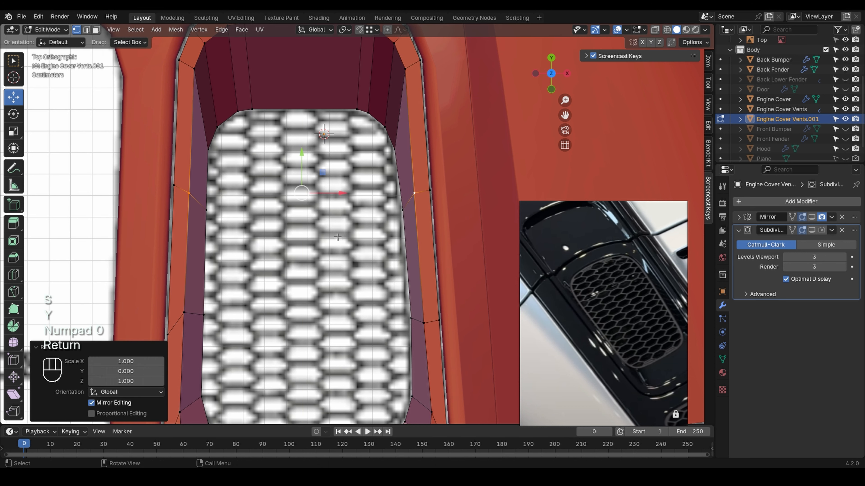
key(ctrl+z)
key(ctrl+z)
key(ctrl+z)
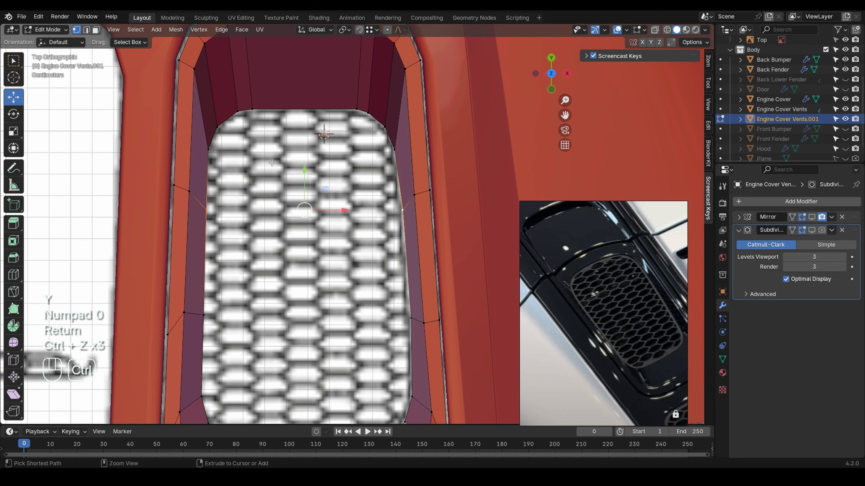
- Set the transform pivot to the active element and align the upper cuts' two opposite inner loop vertices by scaling to 0 along Y
click(344, 30)
click(352, 89)
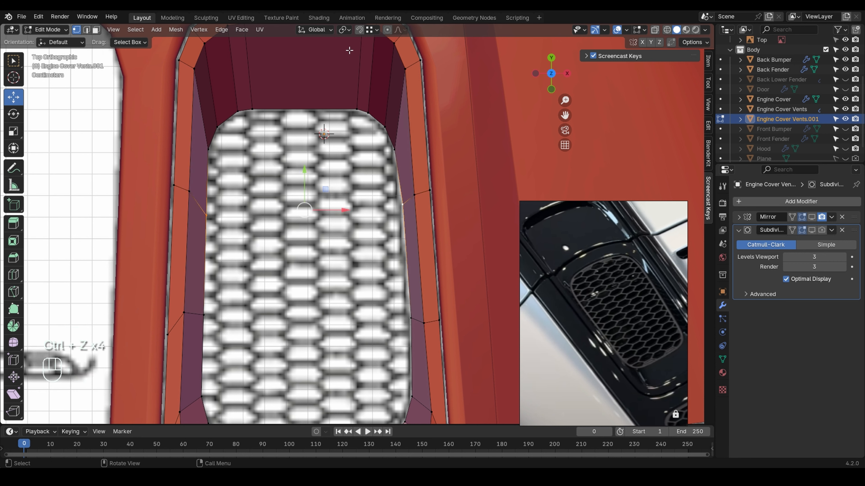
click(344, 29)
click(374, 75)
key(s)
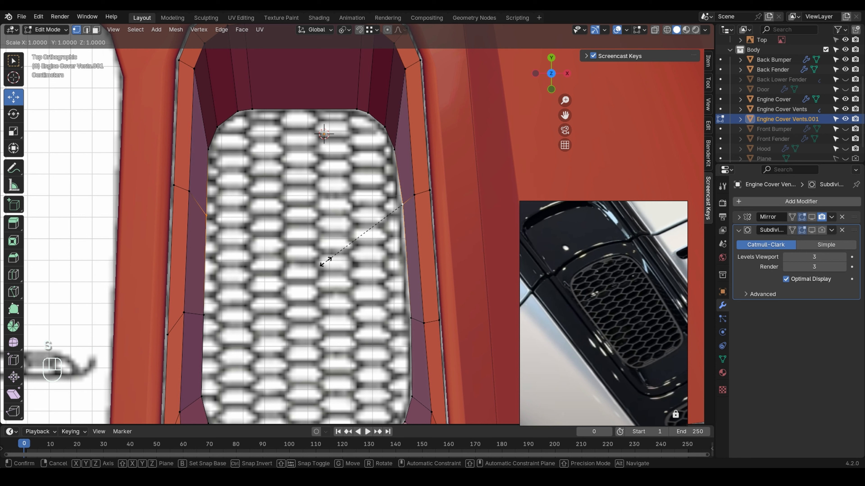
key(y)
key(KP_0)
key(Return)
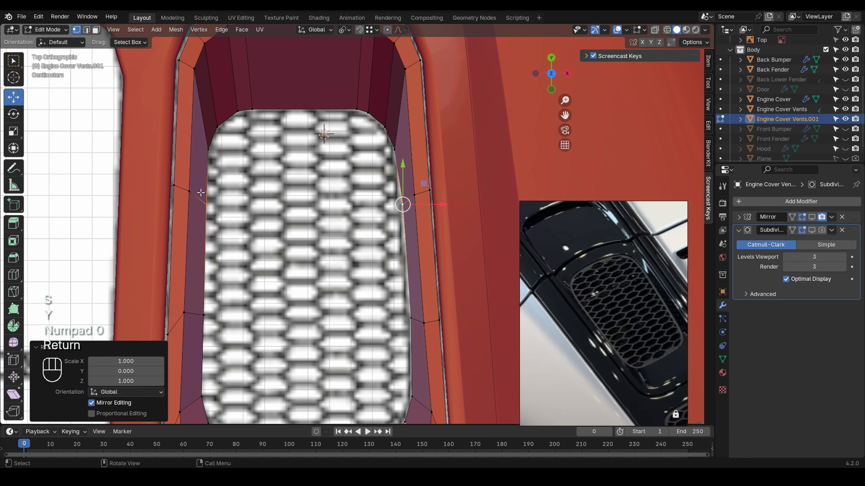
- Align the upper cuts' two opposite inner rim vertices with the right-hand one by scaling them to 0 along global Y
shift+click(414, 194)
key(s)
key(y)
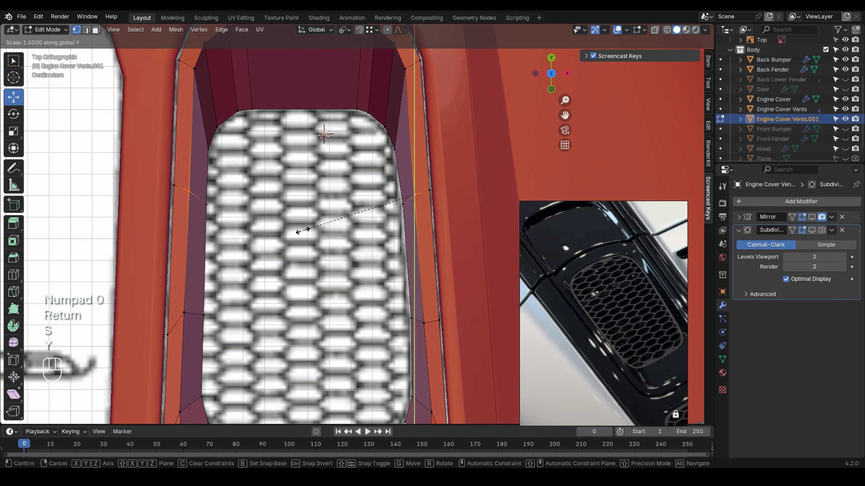
key(KP_0)
key(Return)
- Align the upper cuts' two outermost vertices with the right-hand one by scaling them to 0 along global Y
click(174, 184)
shift+click(429, 190)
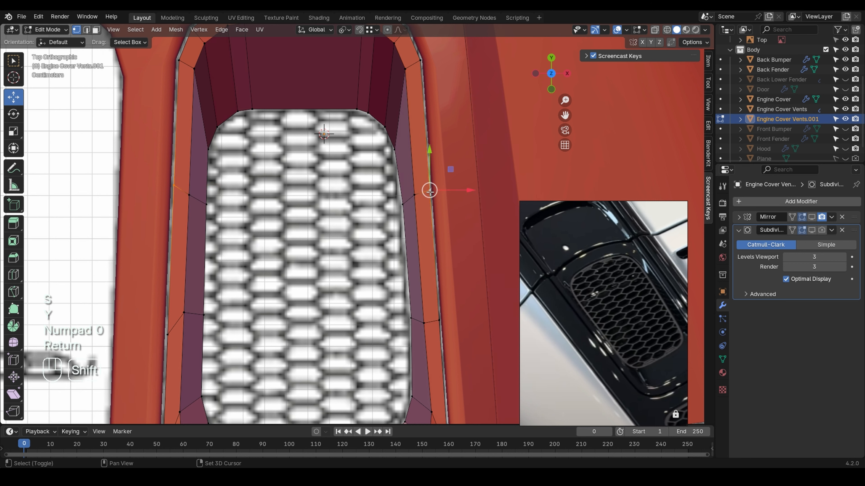
key(s)
key(y)
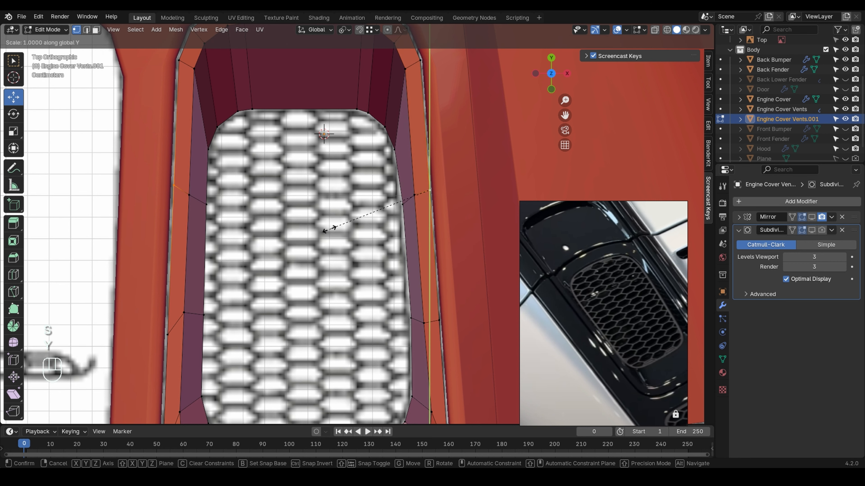
key(KP_0)
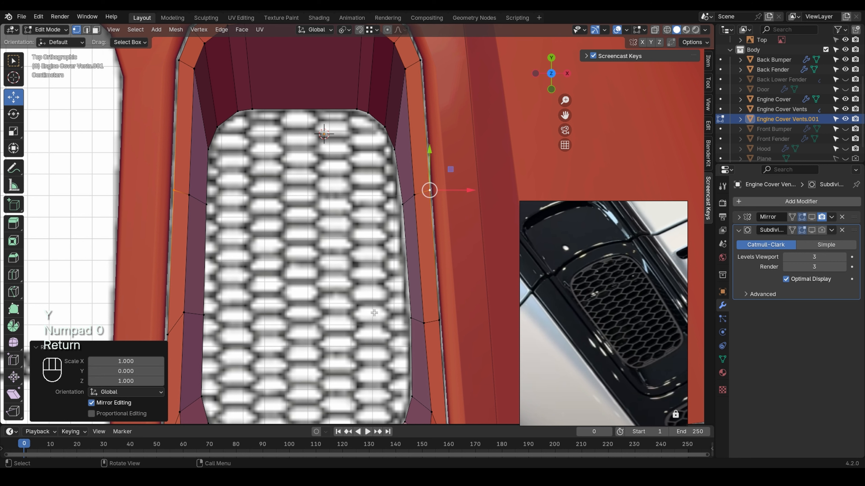
- Align the lower cuts' two opposite inner loop vertices with the right-hand one by scaling them to 0 along global Y
shift+click(411, 318)
key(s)
click(328, 262)
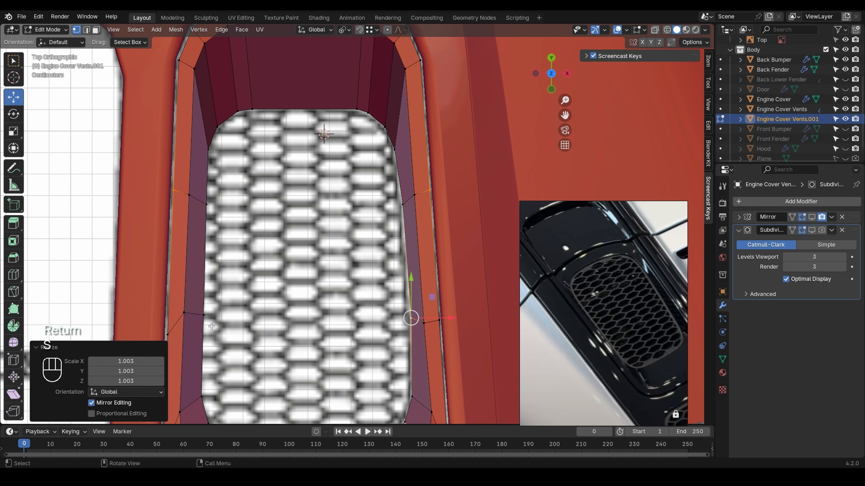
click(205, 316)
shift+middle_drag(404, 322, 406, 298)
key(s)
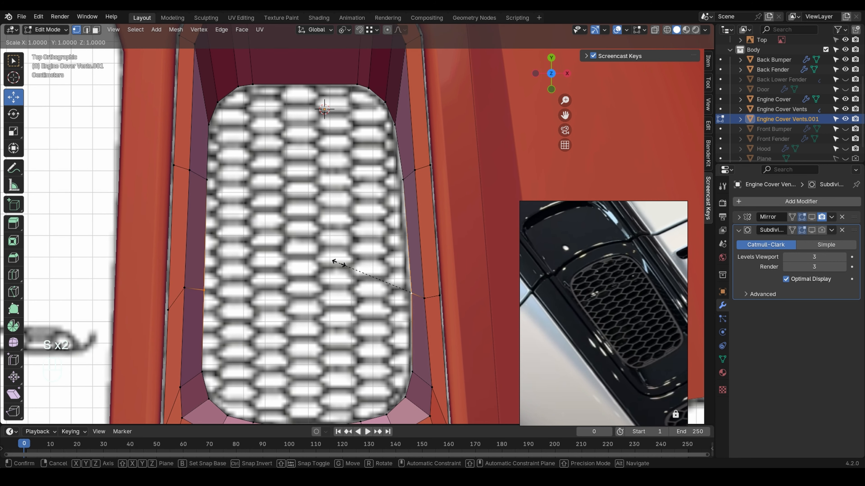
key(Return)
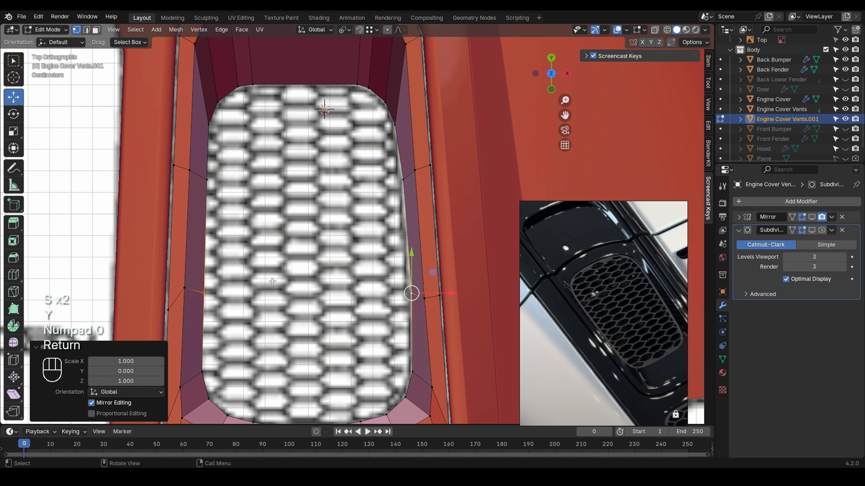
- Align the lower cuts' two opposite inner rim vertices by scaling them to 0 along the global Y axis
shift+click(183, 290)
key(s)
key(y)
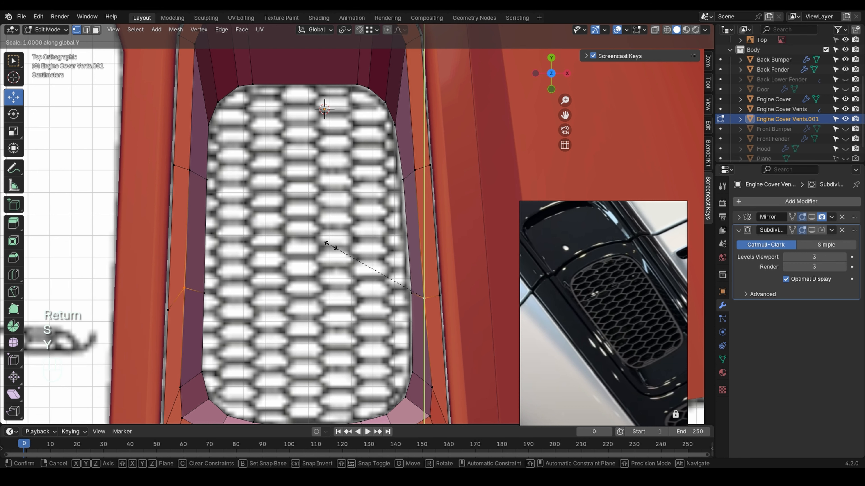
key(Return)
- Align the lower cuts' two outermost vertices by scaling them to 0 along the global Y axis
shift+click(169, 316)
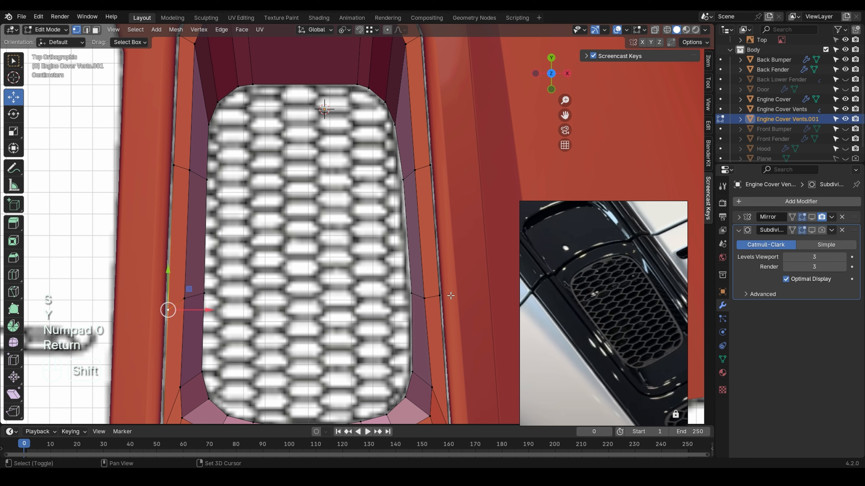
key(s)
key(y)
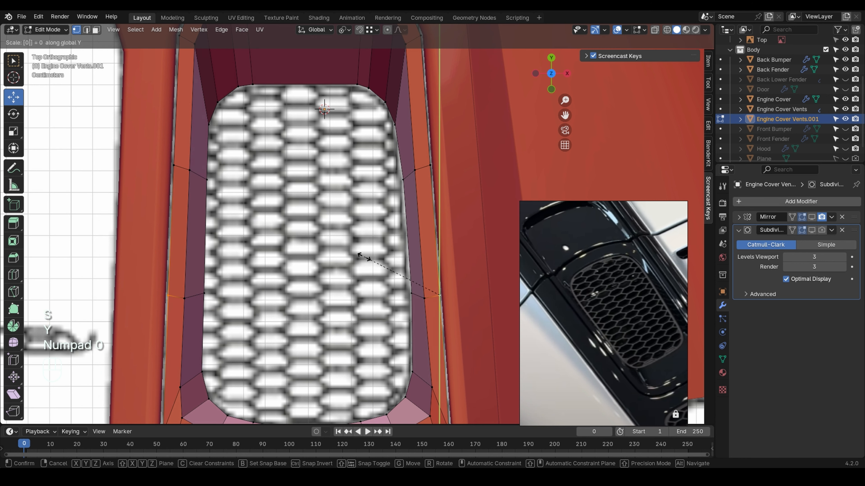
key(Return)
- Move all vertices of both cuts on the vent's left wall outward by about -0.000836 m along X
scroll(358, 256, down, 4)
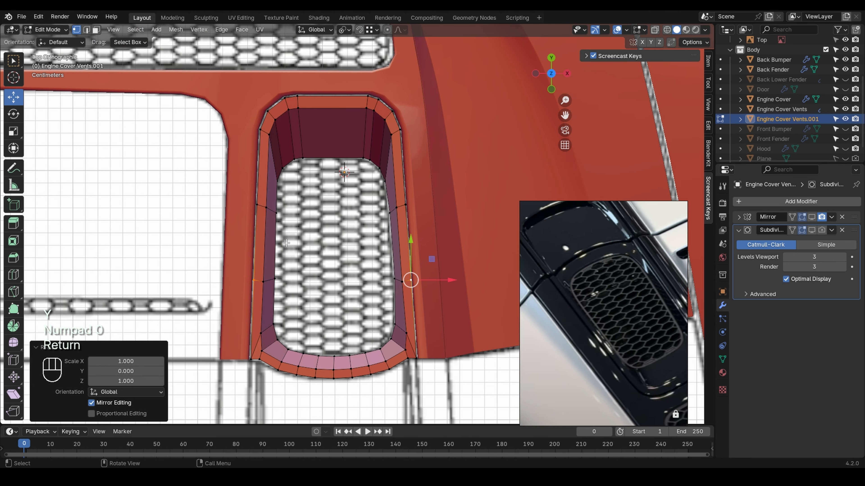
key(alt+z)
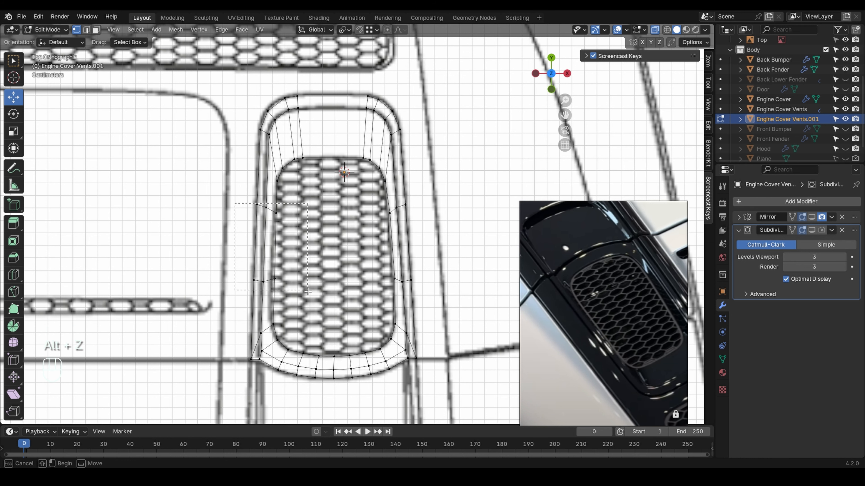
drag(308, 292, 307, 292)
key(alt+z)
scroll(263, 240, up, 4)
key(g)
key(x)
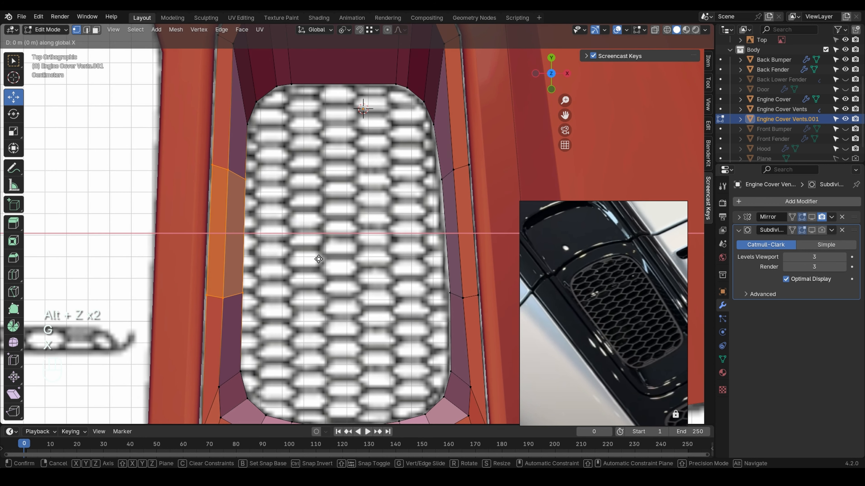
click(300, 260)
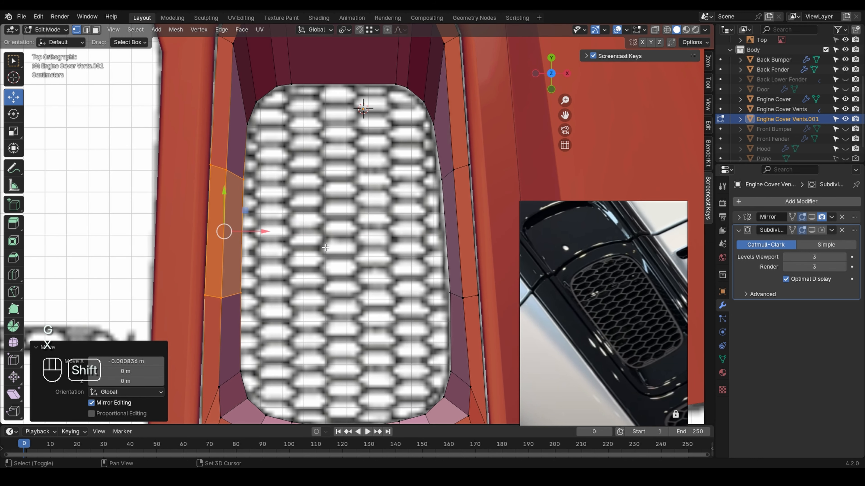
- Move the vertices of both cuts on the vent's right wall outward by about 0.000815 m along X
shift+middle_drag(474, 190, 423, 212)
drag(459, 340, 459, 341)
key(g)
key(x)
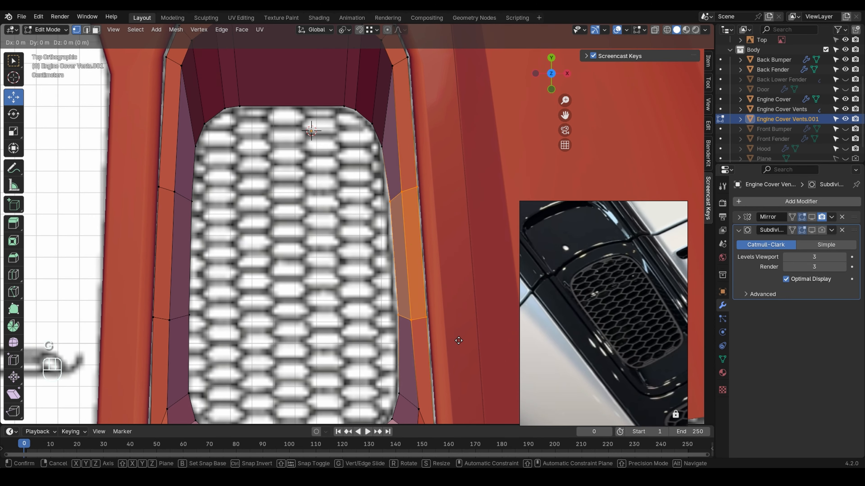
click(477, 339)
- Move the rim vertices around the vent's upper end about 0.001045 m along Y and scale them by about 1.023 along X
scroll(338, 289, down, 3)
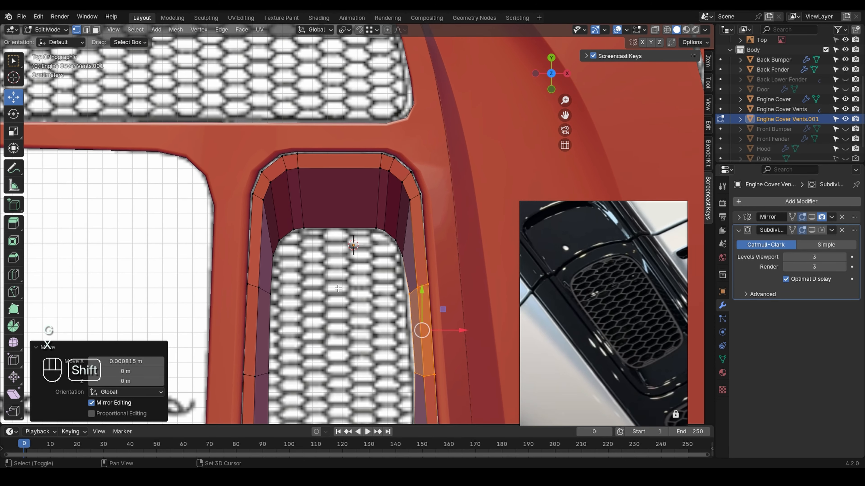
scroll(296, 226, up, 2)
shift+middle_drag(295, 222, 279, 248)
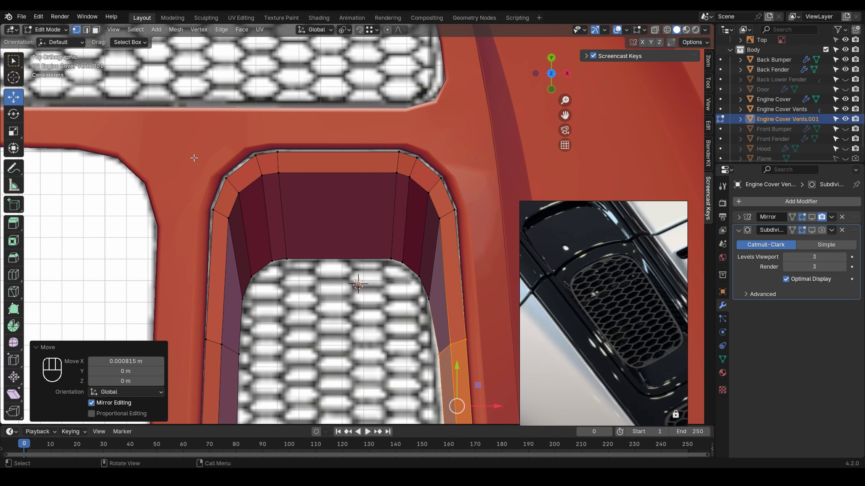
drag(169, 131, 502, 228)
scroll(401, 240, up, 1)
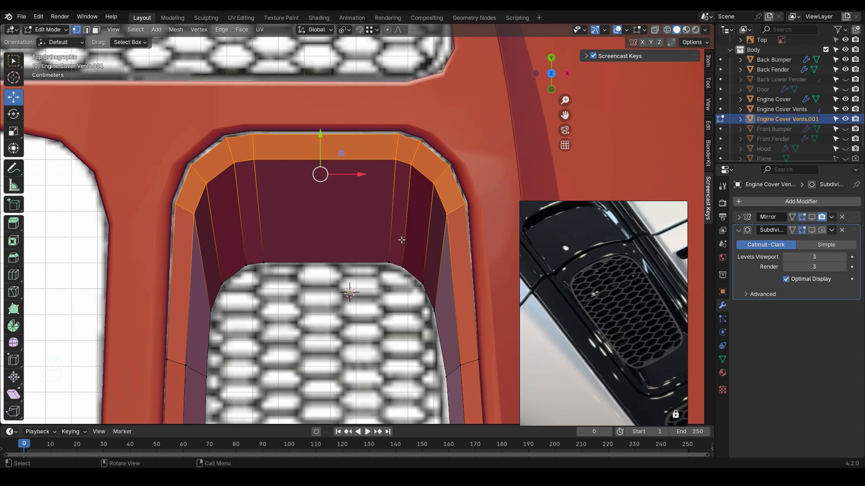
key(g)
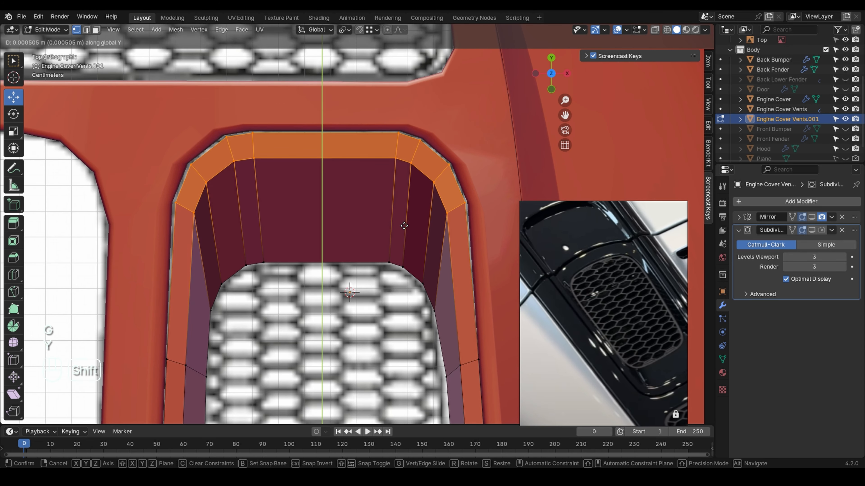
click(410, 213)
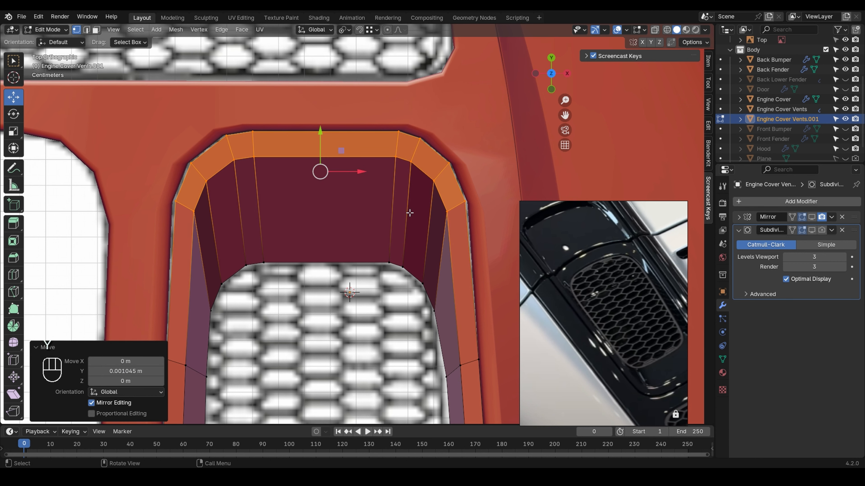
key(s)
key(x)
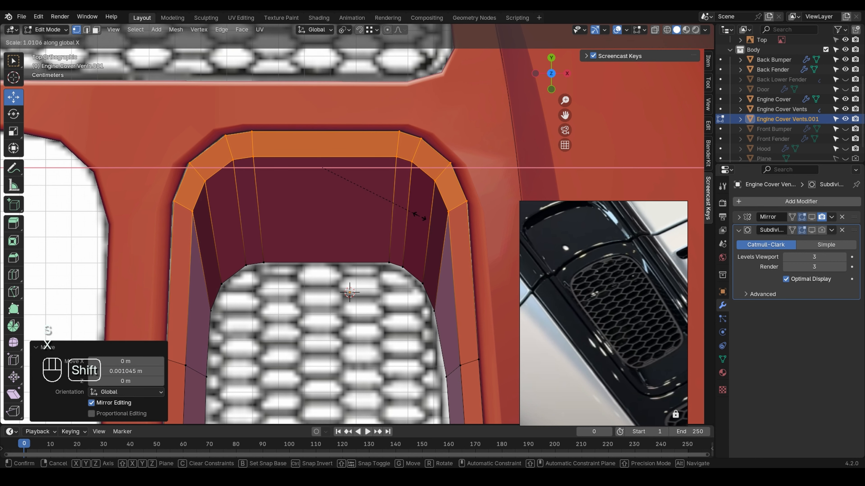
click(430, 222)
- Scale the two outermost corner vertices at the vent's lower end apart by about 1.014 along X
scroll(425, 225, down, 3)
shift+middle_drag(388, 301, 371, 211)
shift+middle_drag(379, 332, 369, 237)
scroll(246, 314, up, 2)
shift+middle_drag(244, 313, 175, 326)
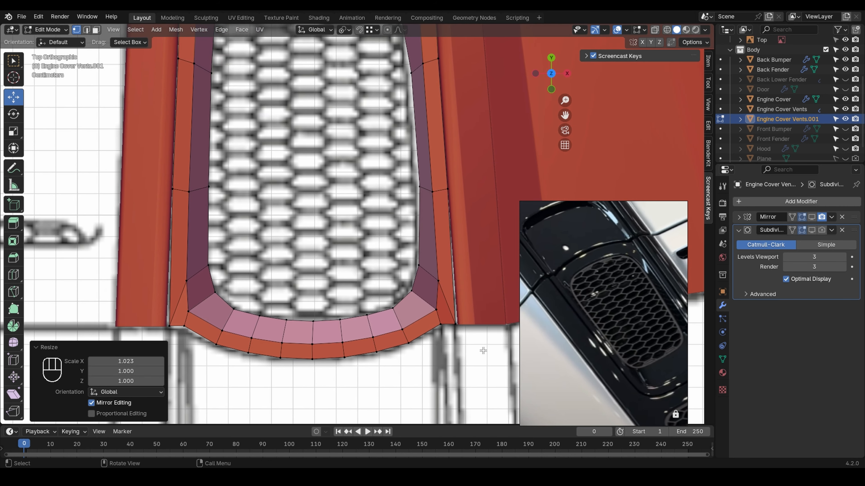
drag(473, 349, 456, 308)
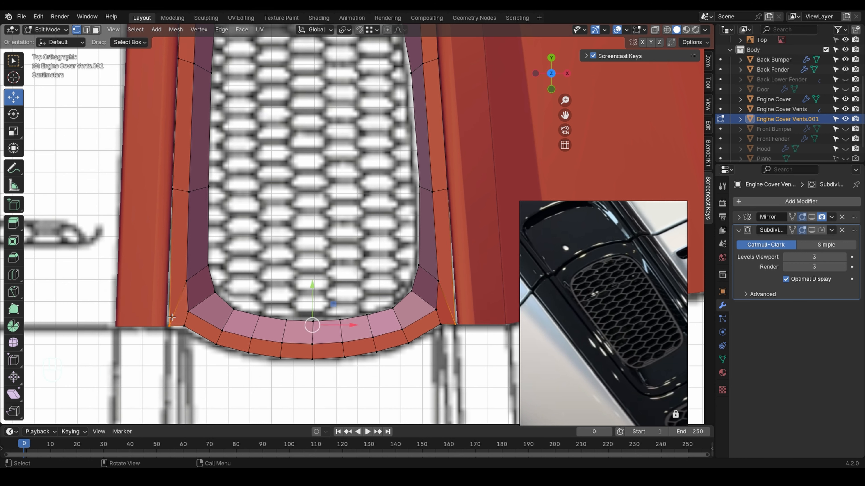
key(s)
key(x)
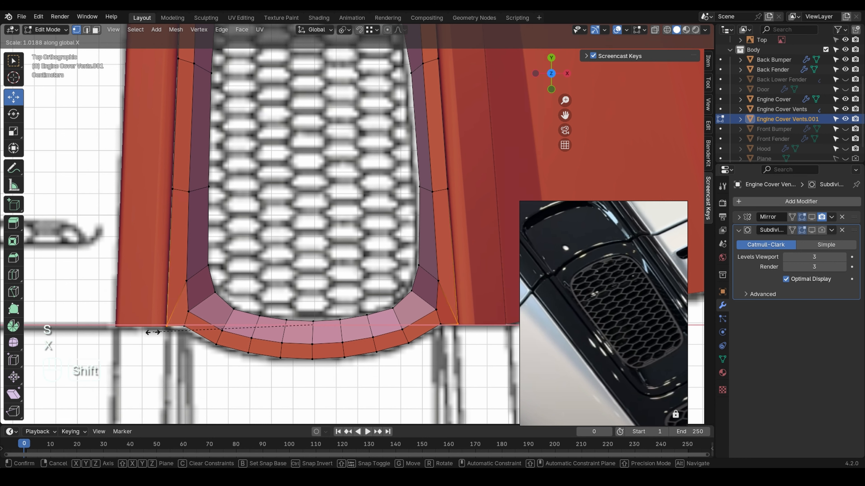
click(159, 335)
- Examine the vent's fit against the engine cover in Object Mode from a perspective view
scroll(159, 335, down, 3)
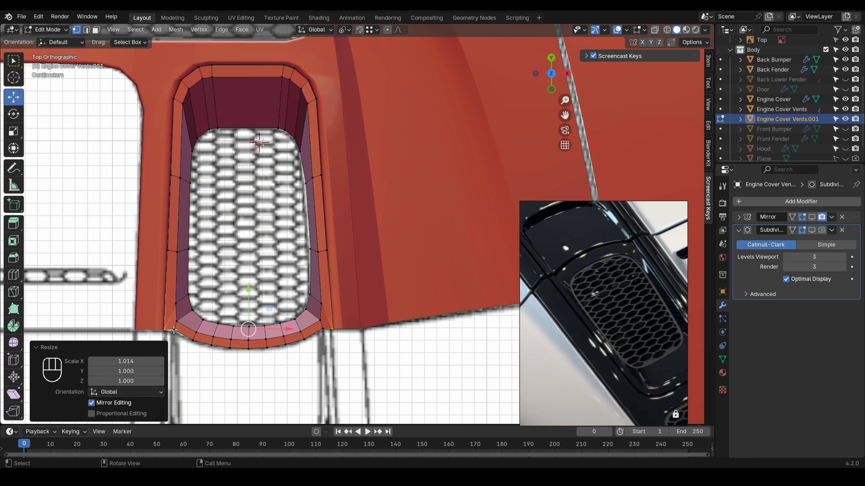
click(205, 318)
middle_drag(203, 316, 274, 353)
key(Tab)
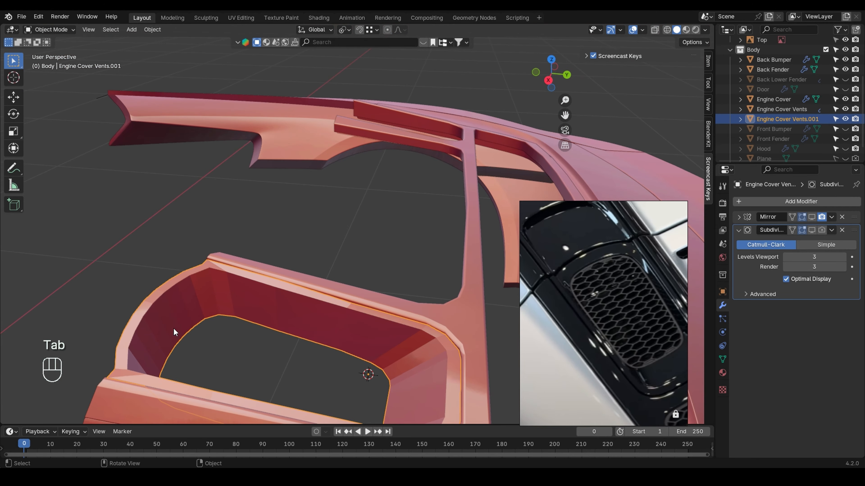
middle_drag(173, 327, 145, 333)
key(Tab)
- Bevel the vent's inner rim edge loop with a width of about 0.00108 m and 3 segments, and return to Object Mode
shift+middle_drag(196, 341, 211, 328)
scroll(155, 295, up, 3)
alt+click(154, 283)
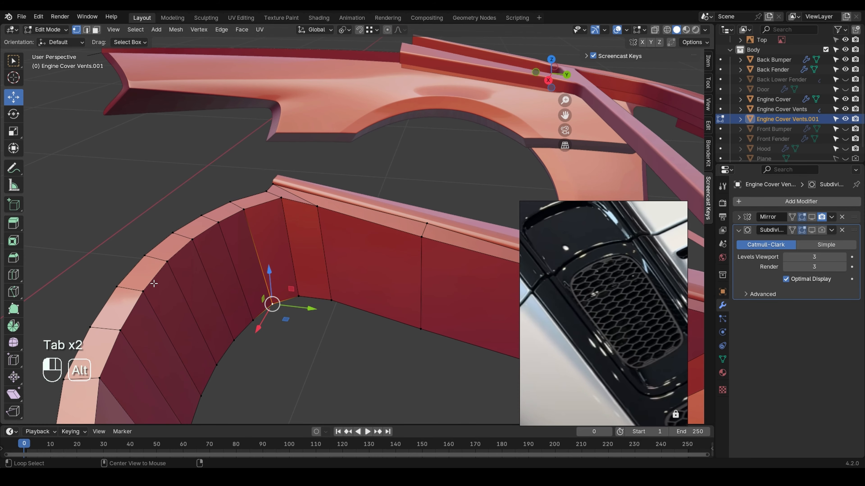
shift+middle_drag(181, 290, 69, 227)
shift+middle_drag(407, 312, 510, 338)
shift+middle_drag(112, 294, 199, 280)
scroll(200, 281, up, 2)
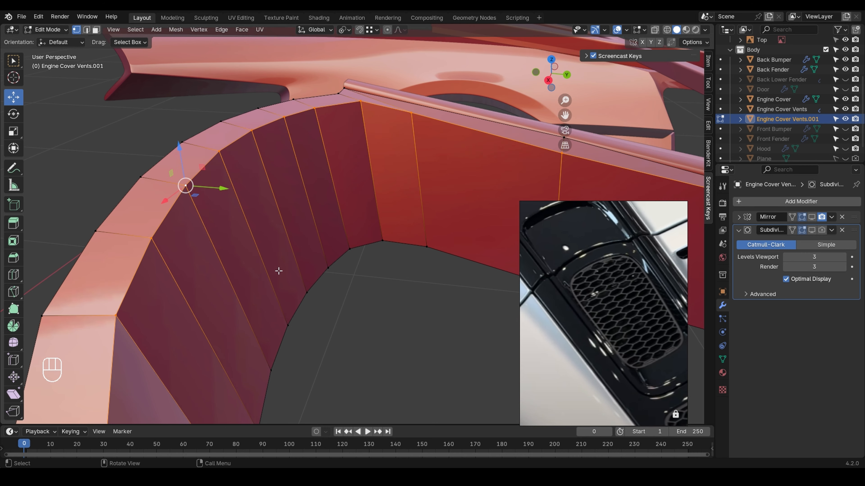
scroll(642, 265, up, 3)
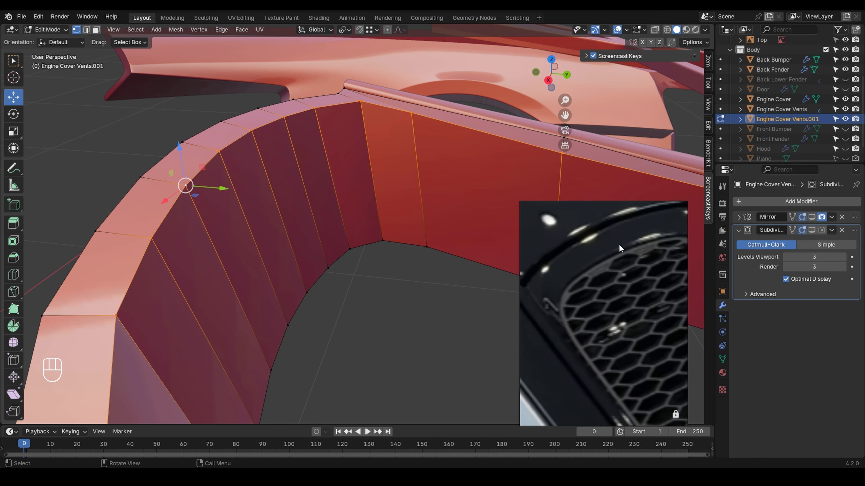
scroll(286, 235, down, 1)
key(ctrl+b)
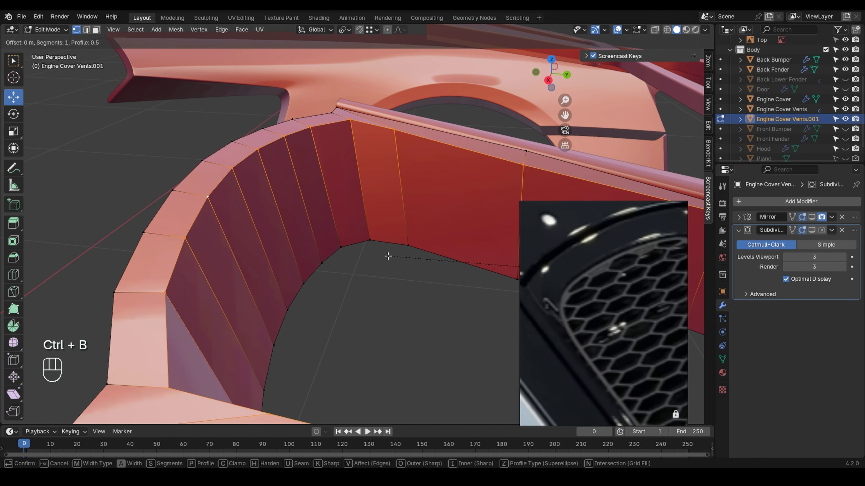
click(333, 263)
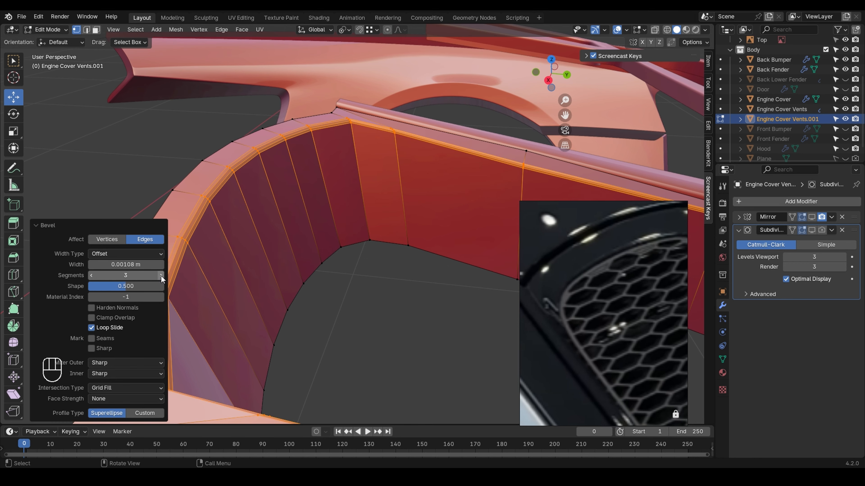
scroll(271, 278, down, 3)
key(Tab)
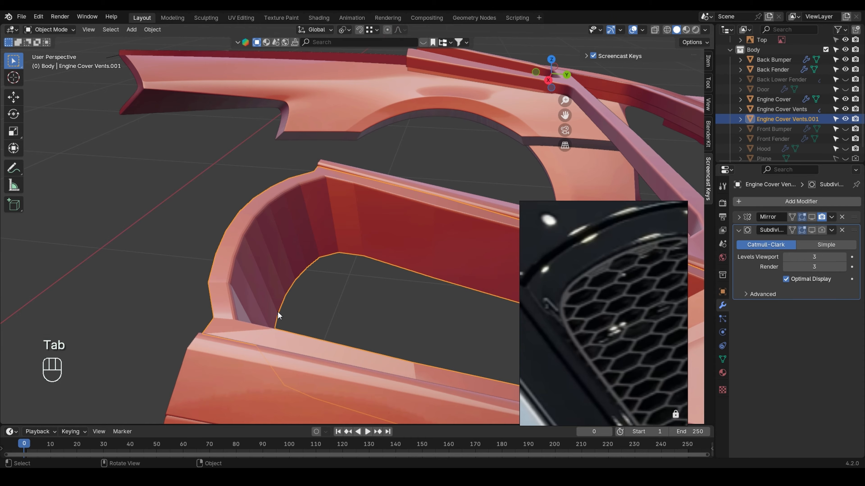
- Extrude the vent's outer rim edge loop about 0.0375 m downward along Z and return to Object Mode
key(Tab)
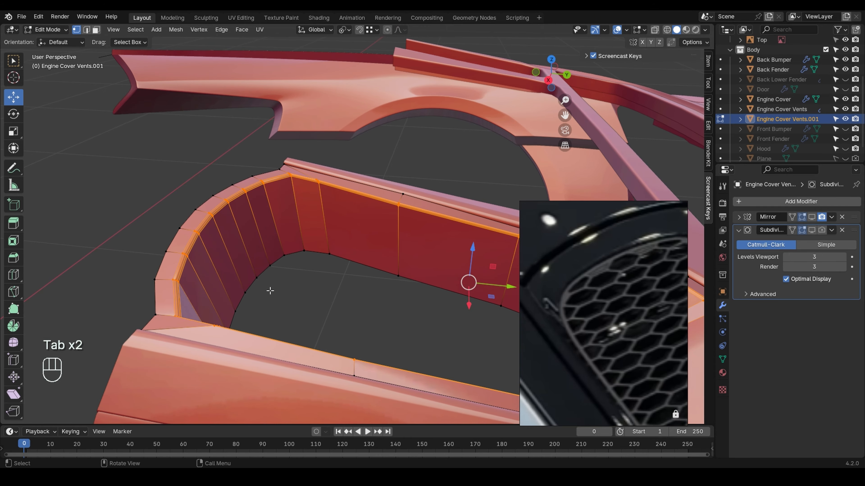
click(260, 281)
middle_drag(268, 285, 329, 259)
key(e)
key(z)
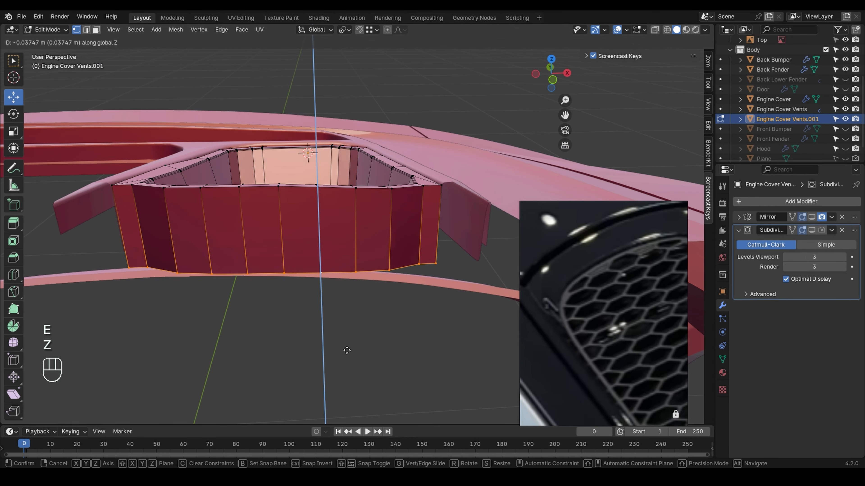
click(348, 349)
middle_drag(347, 350, 328, 310)
key(Tab)
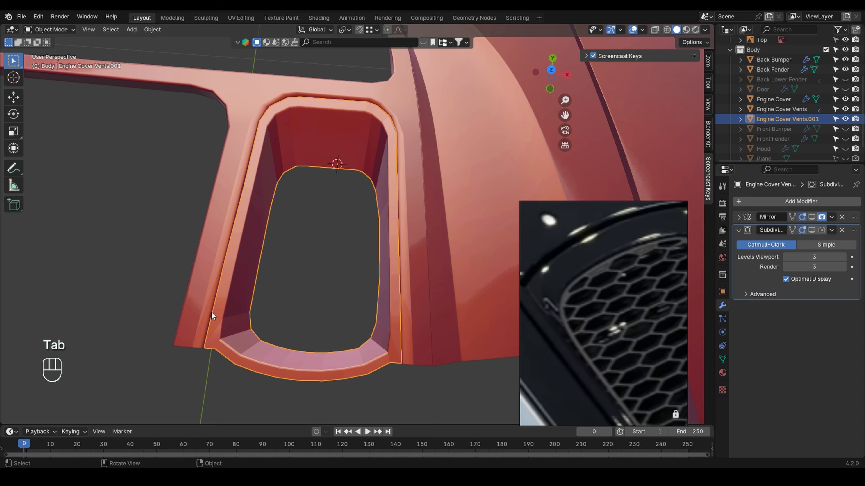
- Shade the vent smooth and turn on the viewport display of its Subdivision modifier
middle_drag(257, 301, 266, 307)
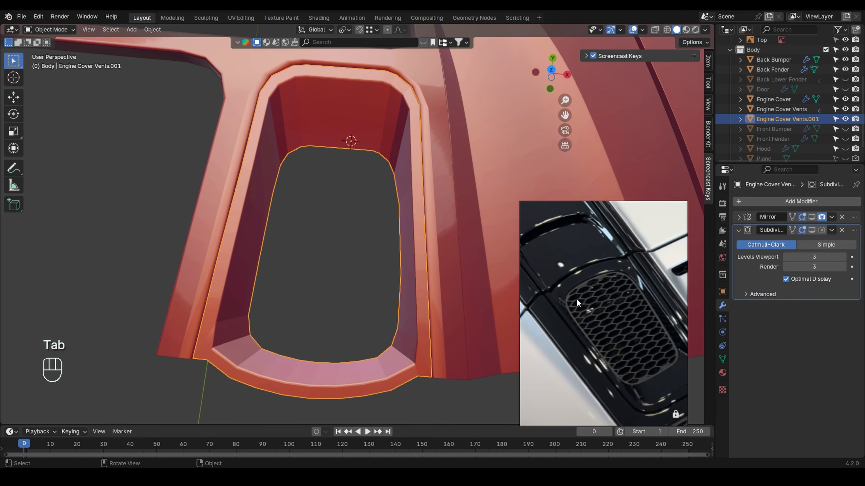
shift+middle_drag(378, 201, 322, 271)
right_click(214, 251)
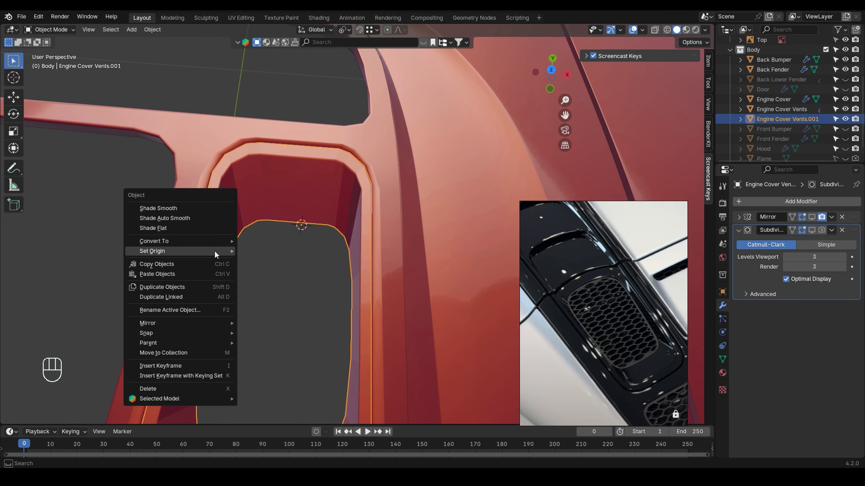
click(194, 208)
click(813, 230)
- Add two loop cuts along the rim's top face, slid by -0.927 toward the outer edge and about 0.857 toward the inner edge
shift+middle_drag(327, 264, 322, 252)
key(KP_Divide)
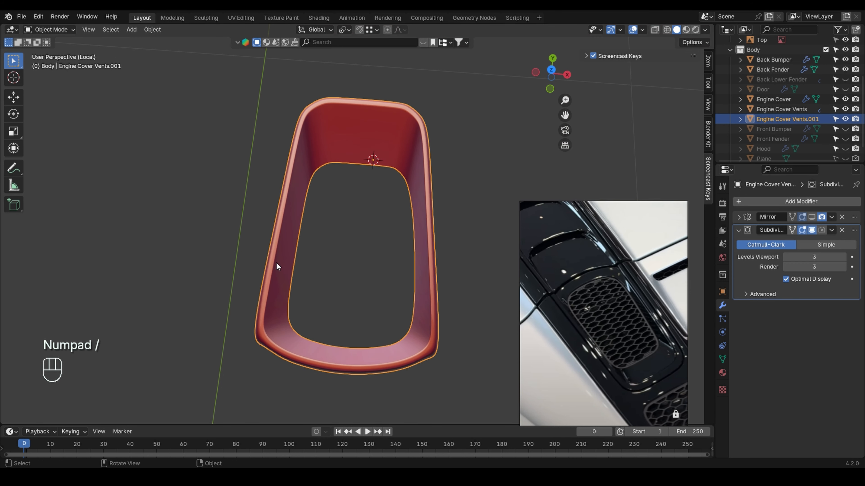
key(Tab)
scroll(248, 342, up, 5)
middle_drag(247, 342, 362, 176)
key(KP_Divide)
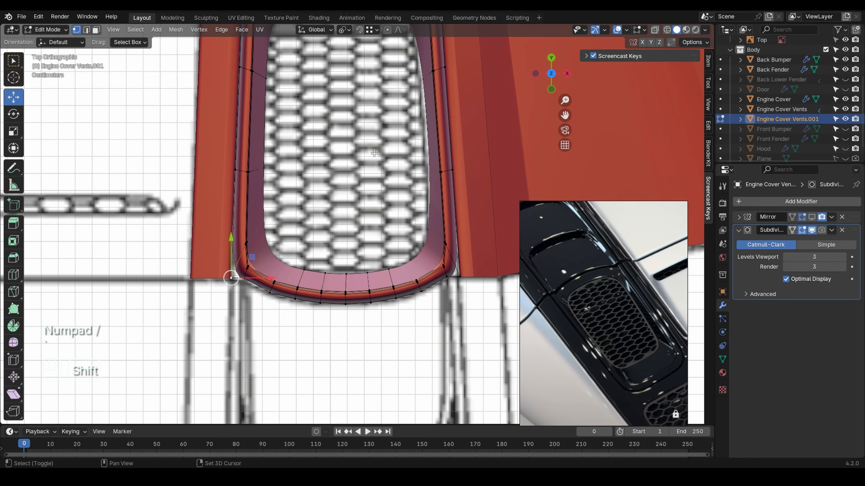
scroll(257, 257, up, 7)
key(ctrl+r)
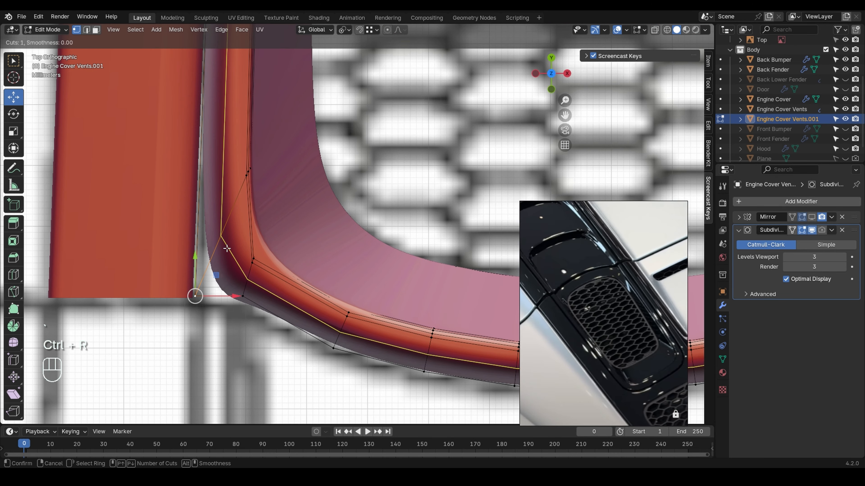
click(221, 280)
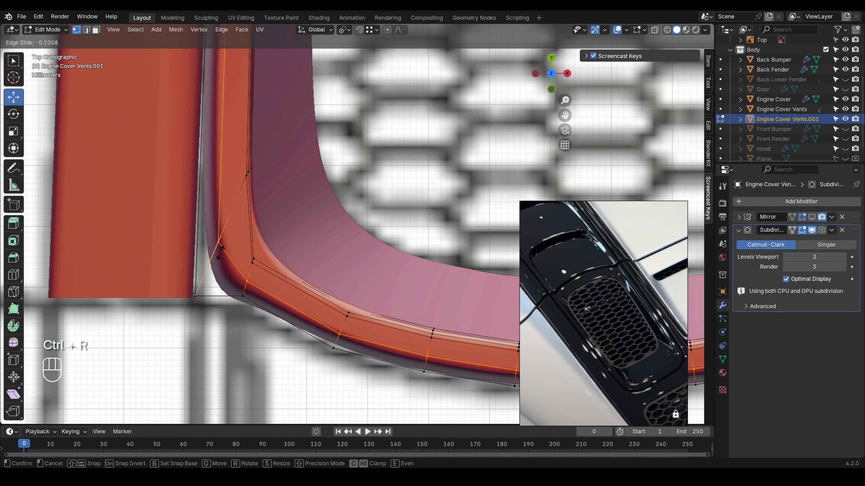
click(196, 300)
key(ctrl+r)
click(252, 269)
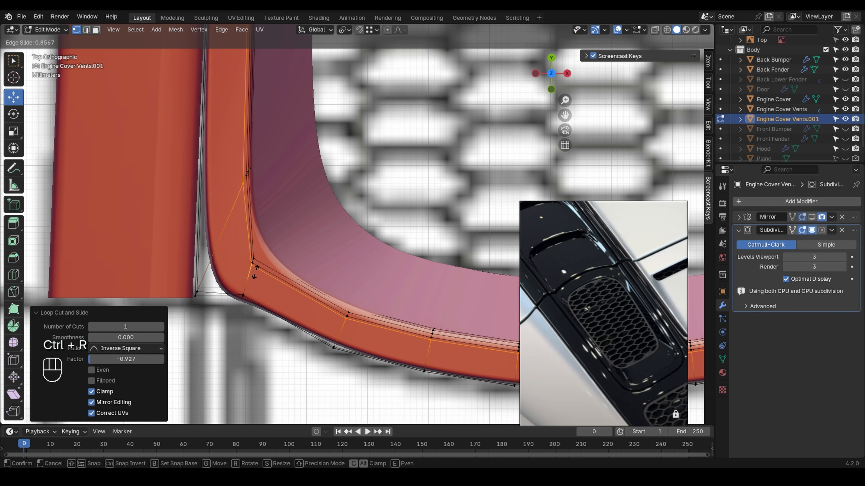
click(255, 271)
- Try a loop cut through the outer wall at the vent's inboard lower corner and undo it
middle_drag(255, 272, 234, 295)
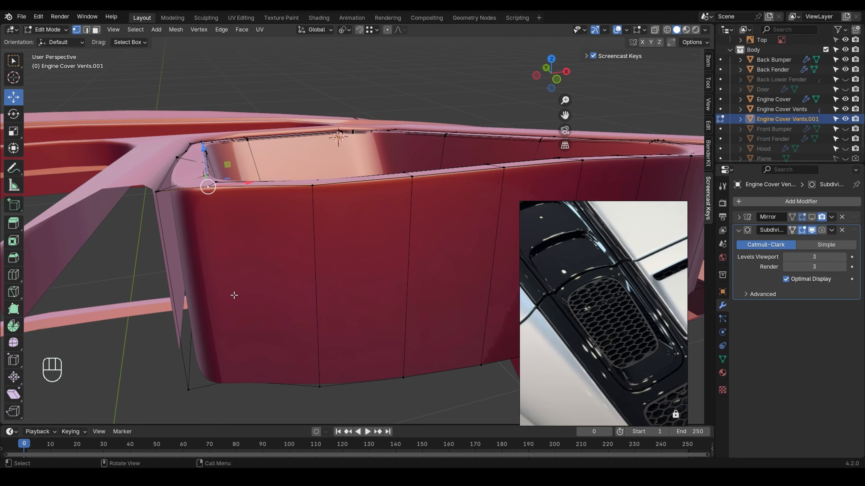
key(ctrl+r)
click(225, 304)
click(221, 300)
key(ctrl+z)
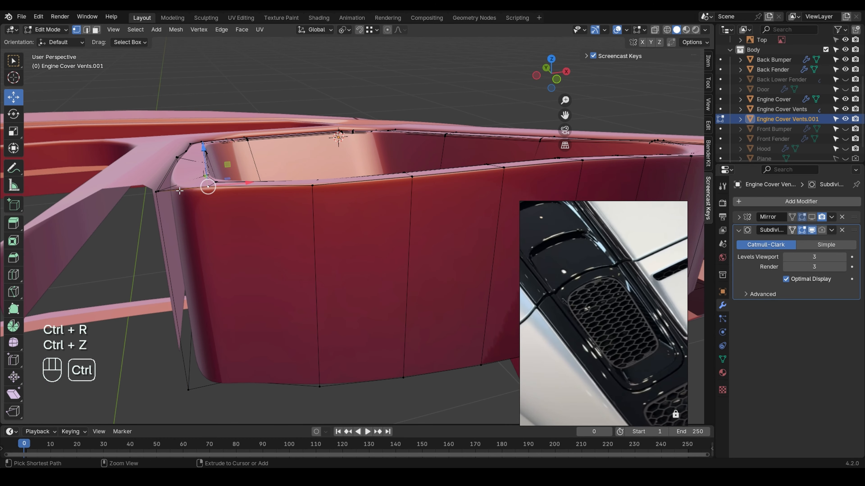
- Try loop cuts on both sides of the vent's inboard lower corner, the first slid by 0.876, and undo them
key(ctrl+r)
click(180, 190)
click(159, 192)
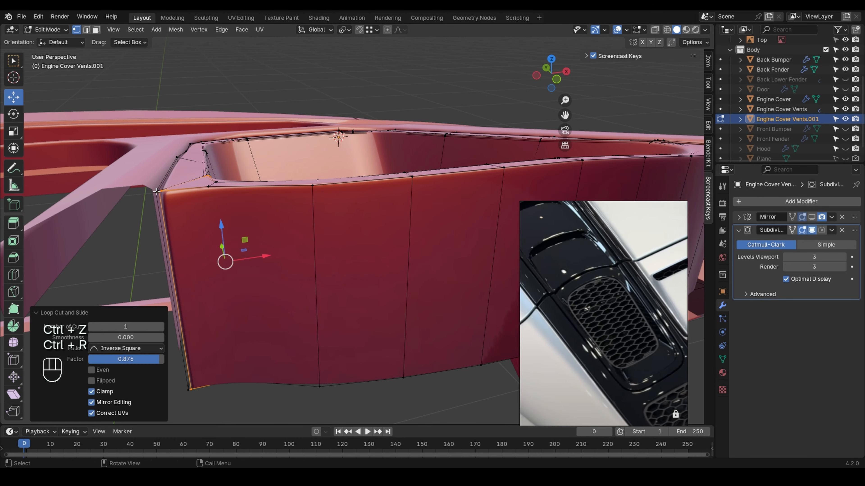
middle_drag(159, 191, 192, 261)
key(ctrl+r)
click(184, 150)
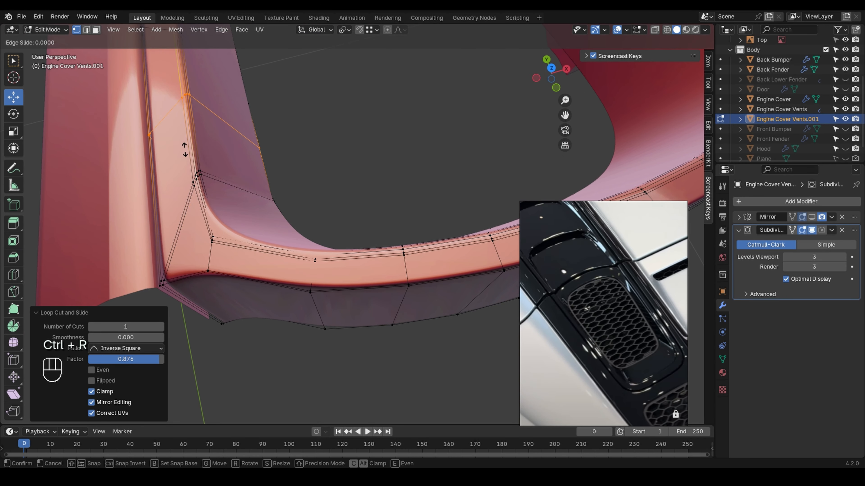
click(172, 228)
key(ctrl+z)
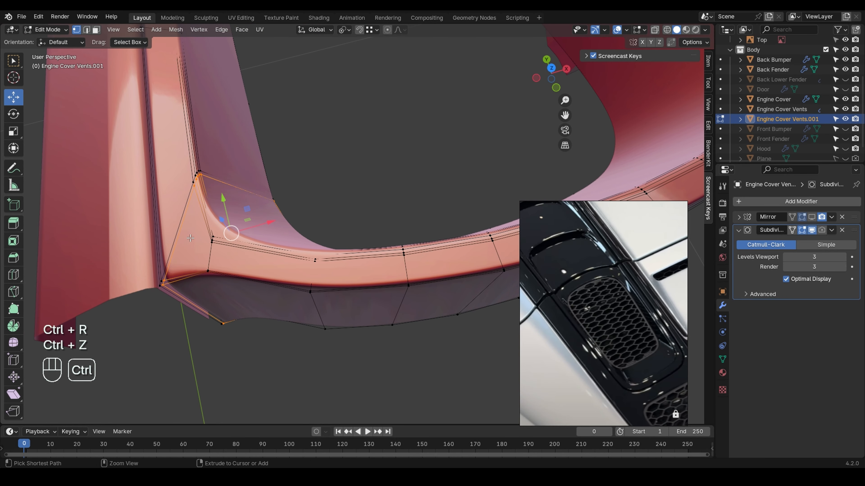
key(ctrl+z)
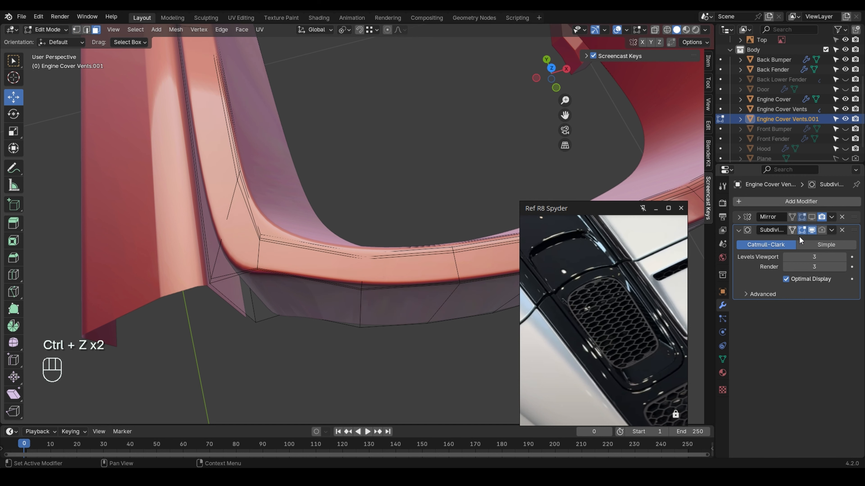
- Turn off the viewport subdivision and hide the rim's top faces at the vent's inboard lower corner
click(811, 231)
click(235, 236)
shift+click(215, 215)
key(h)
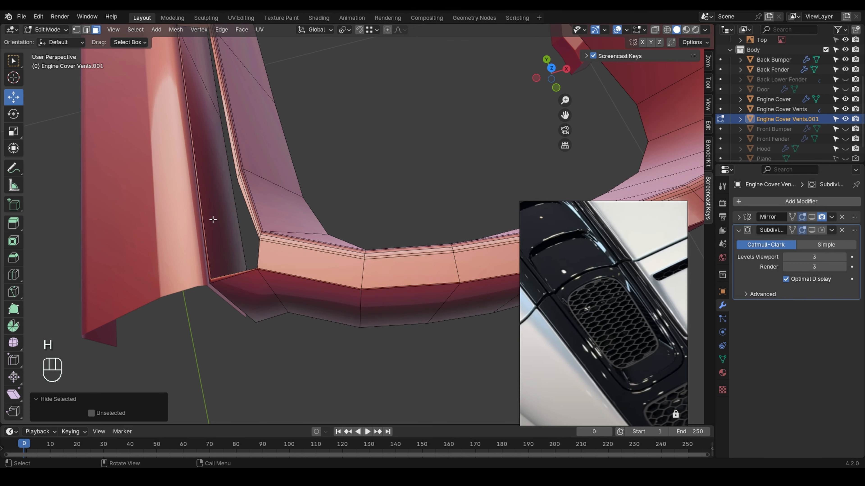
click(76, 30)
- Add support loops on both sides of the inboard lower corner, slid by -0.892 and 0.963, and reveal the hidden faces
scroll(217, 292, up, 5)
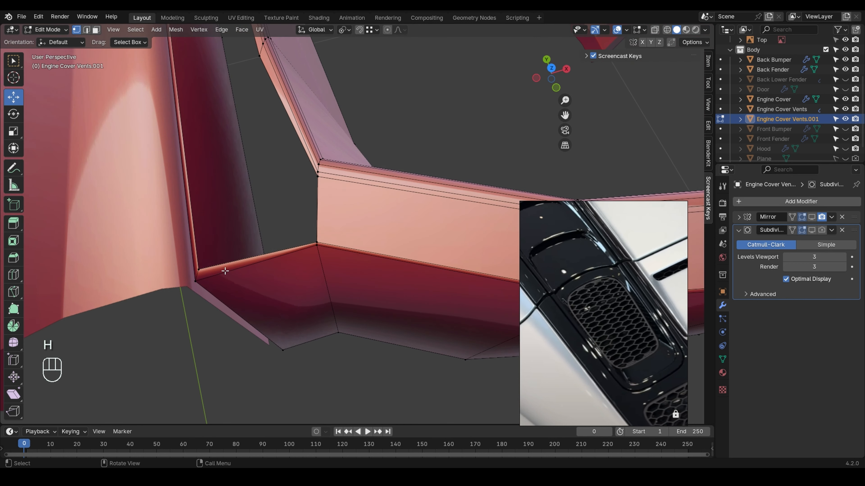
key(ctrl+r)
click(230, 268)
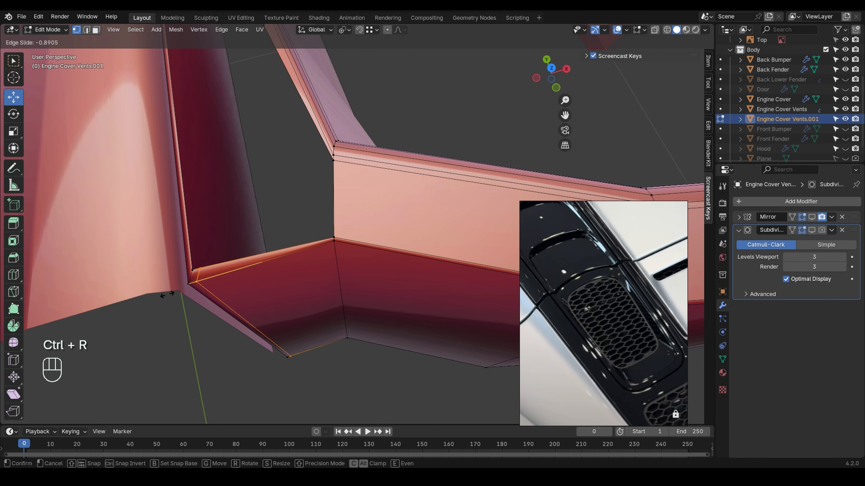
click(167, 295)
key(ctrl+r)
click(179, 225)
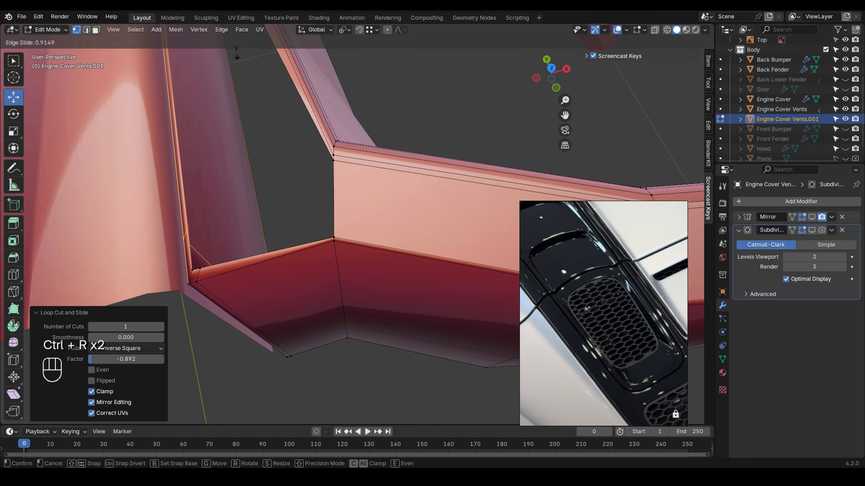
click(240, 66)
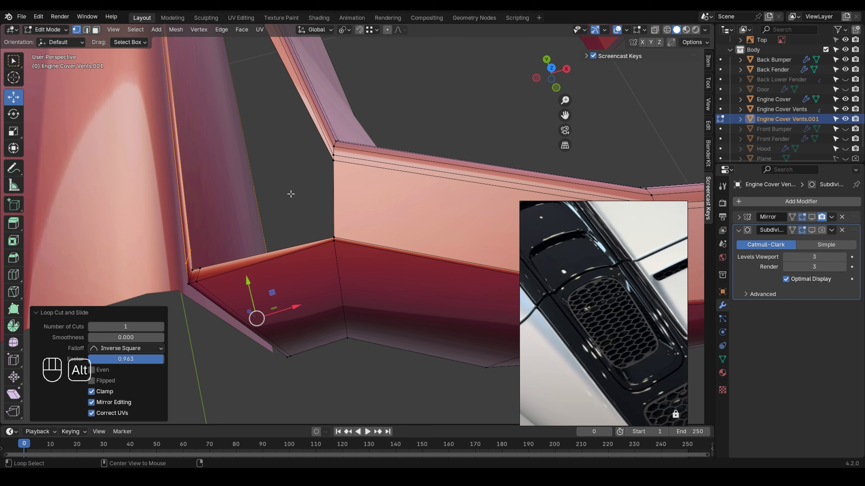
key(alt+h)
- Hide the rim's top faces at the vent's outboard lower corner and switch to vertex selection
scroll(290, 194, down, 4)
shift+middle_drag(291, 194, 270, 177)
click(96, 30)
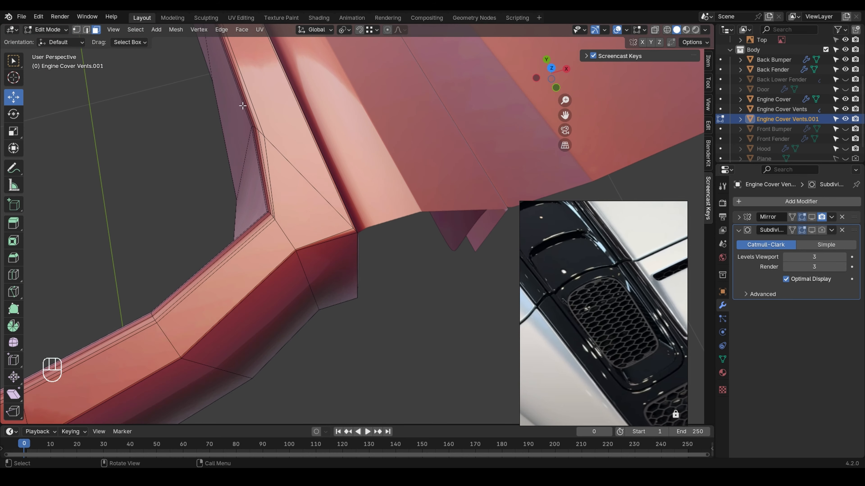
click(243, 106)
key(h)
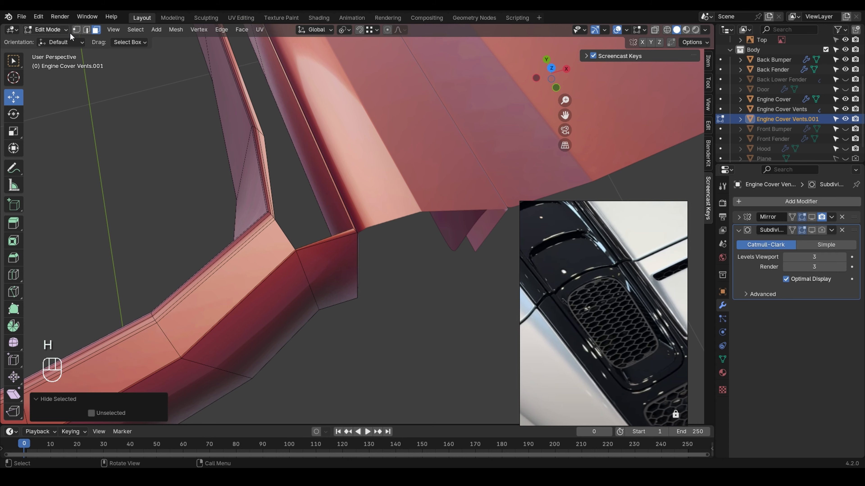
click(76, 30)
- Add support loops on both sides of the outboard lower corner, slid by 0.802 and -0.964, and reveal the hidden faces
click(292, 251)
middle_drag(292, 251, 233, 255)
scroll(337, 280, up, 4)
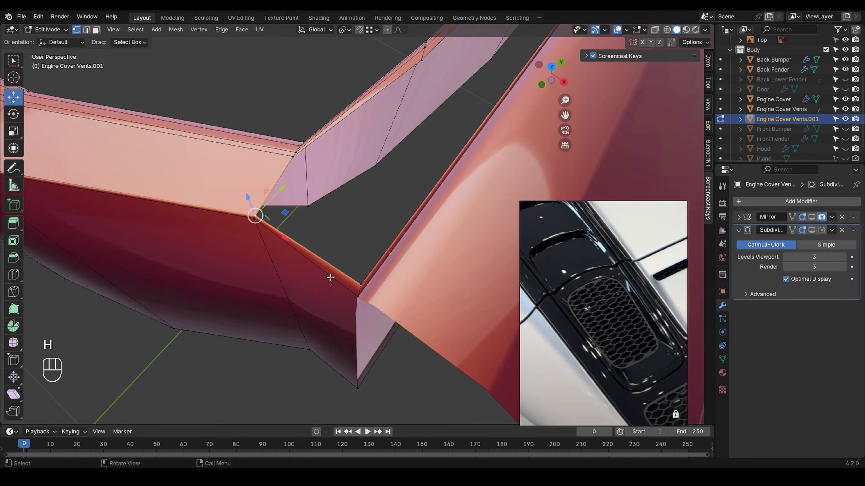
key(ctrl+r)
click(341, 295)
key(ctrl+r)
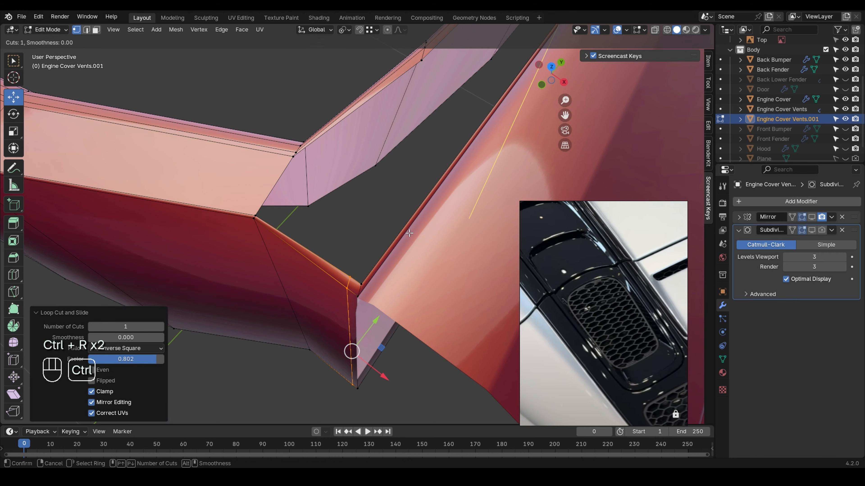
click(368, 298)
click(260, 416)
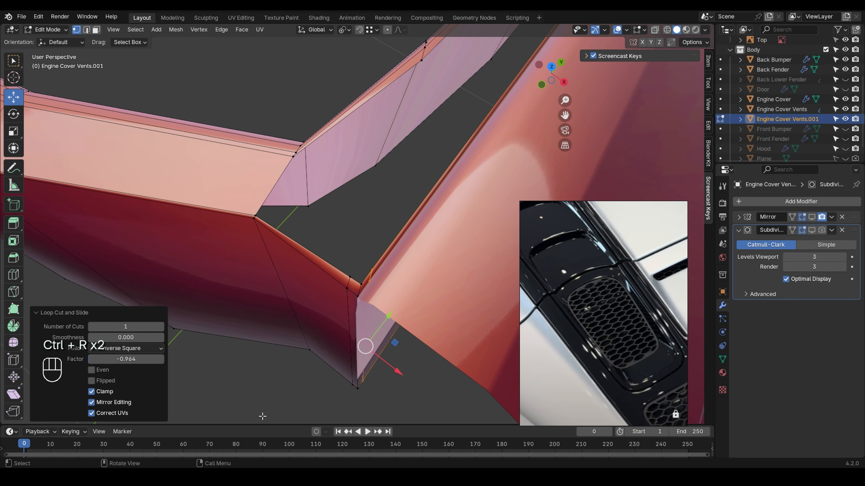
key(alt+h)
- Return to Object Mode and turn the vent's viewport subdivision back on to check the sharpened corners
middle_drag(295, 303, 323, 260)
key(Tab)
shift+middle_drag(240, 269, 359, 272)
click(812, 230)
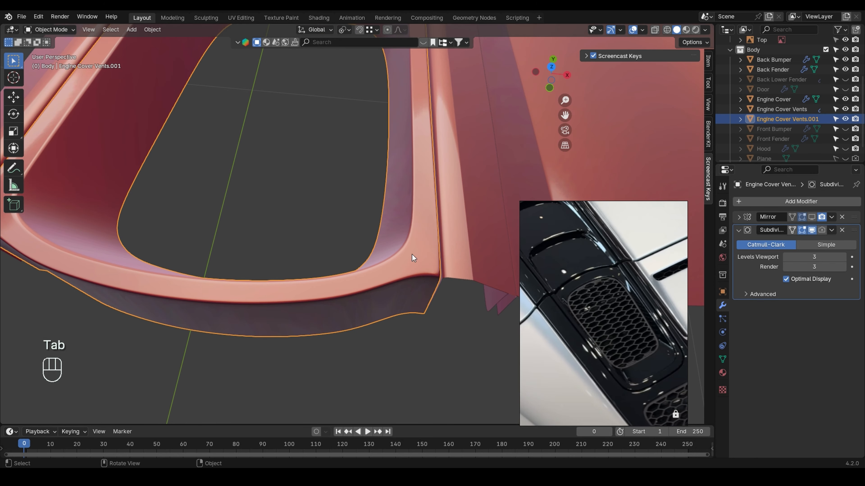
scroll(172, 257, down, 2)
middle_drag(172, 256, 187, 208)
right_click(212, 264)
click(213, 263)
click(182, 245)
click(252, 276)
- Reset the 3D cursor to the world origin and set the vent's origin to the 3D cursor
middle_drag(252, 279, 356, 319)
key(shift+s)
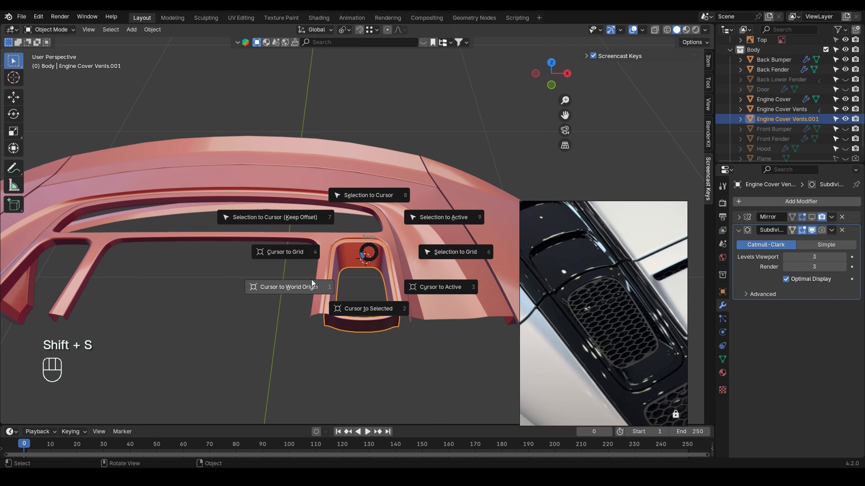
click(307, 288)
right_click(364, 283)
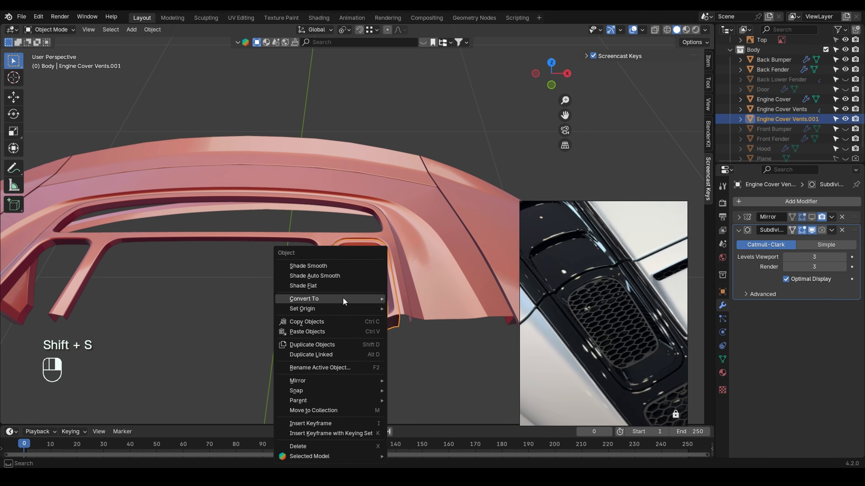
mouse_move(330, 311)
click(426, 330)
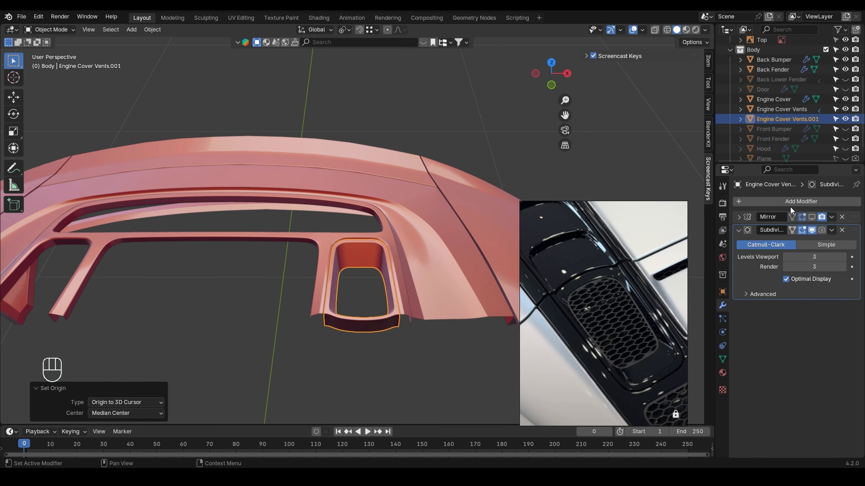
- Turn on the viewport display of the vent's Mirror modifier and select the surrounding Engine Cover Vents frame
click(812, 218)
click(190, 259)
middle_drag(190, 259, 297, 322)
scroll(297, 319, up, 7)
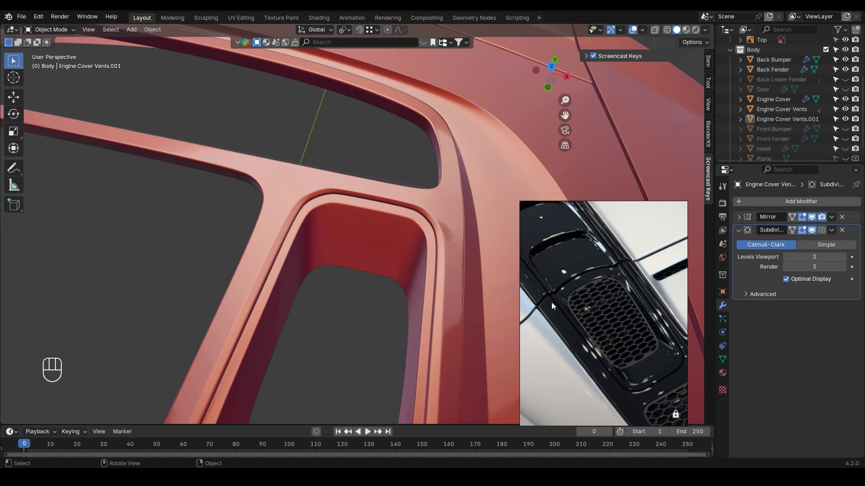
middle_drag(628, 342, 584, 310)
click(274, 189)
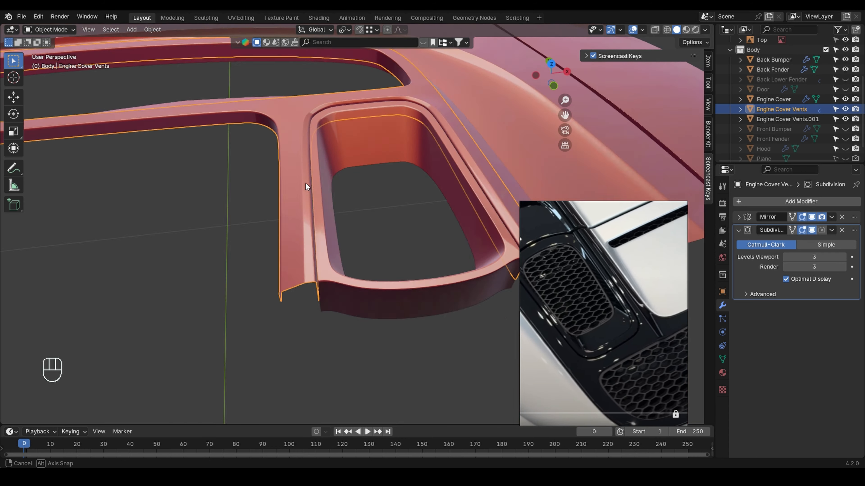